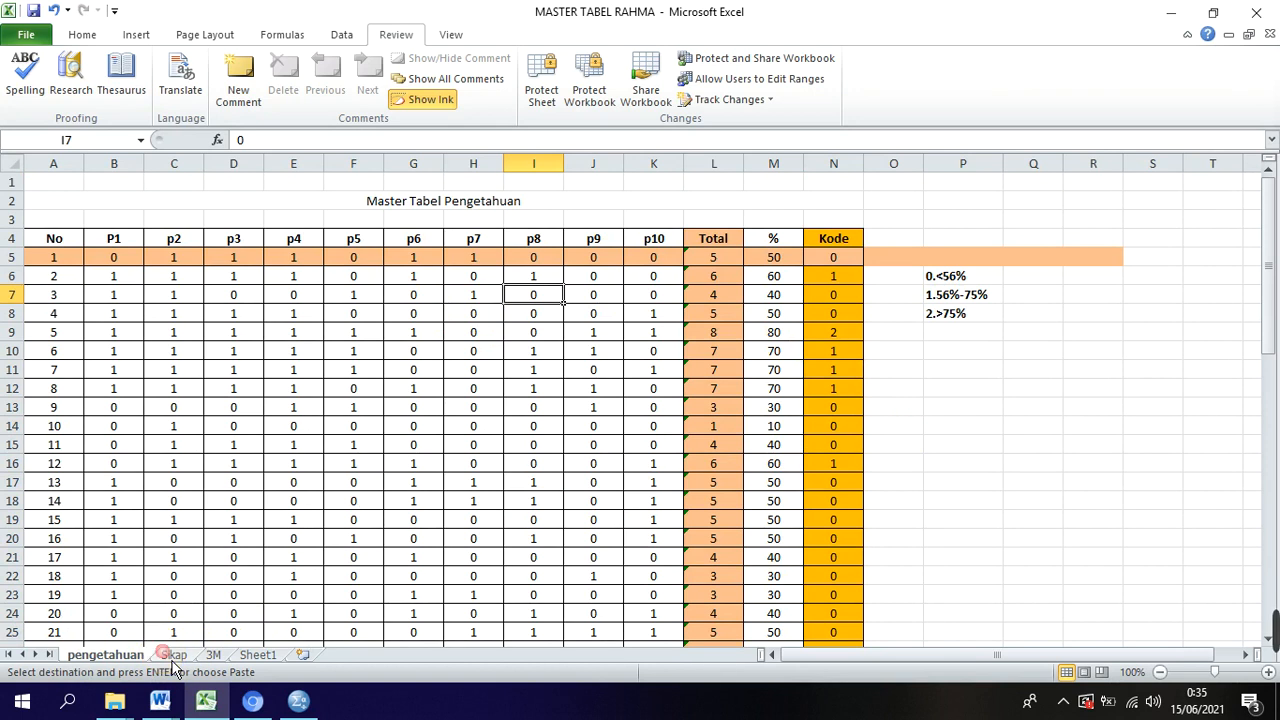
- Look through the Sikap and 3M sheets of the master table workbook
left_click(174, 655)
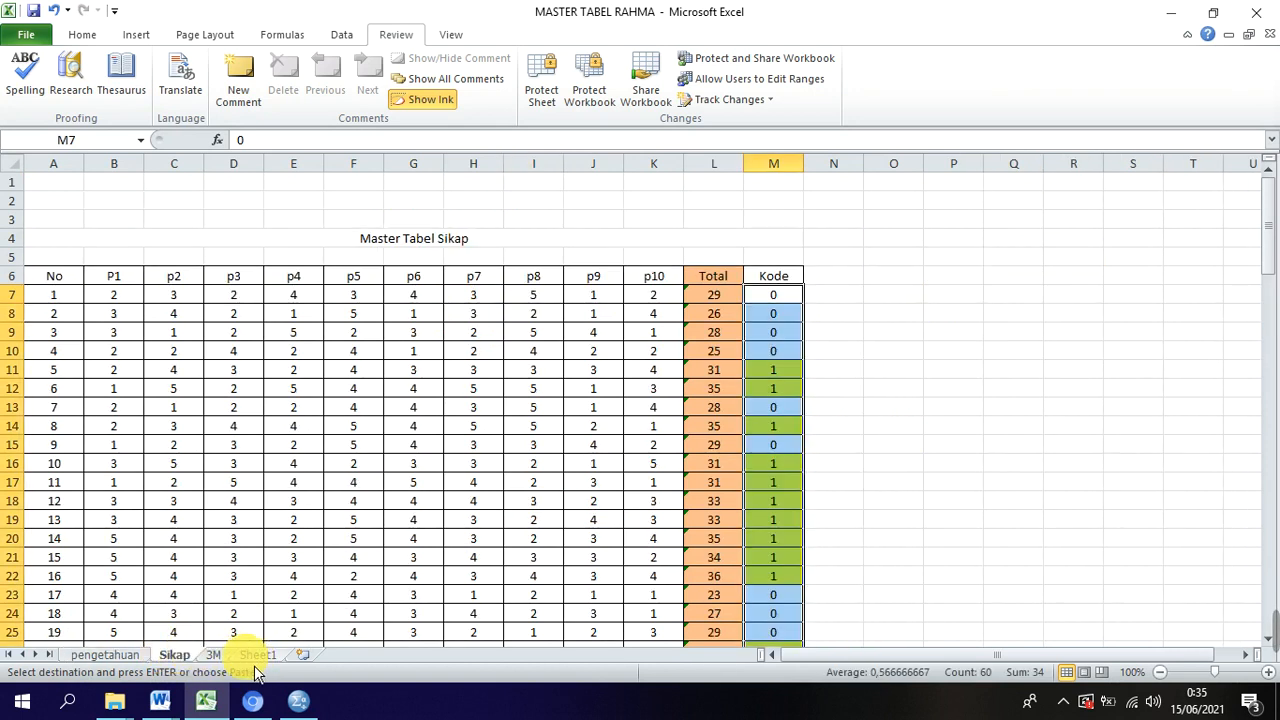
left_click(213, 655)
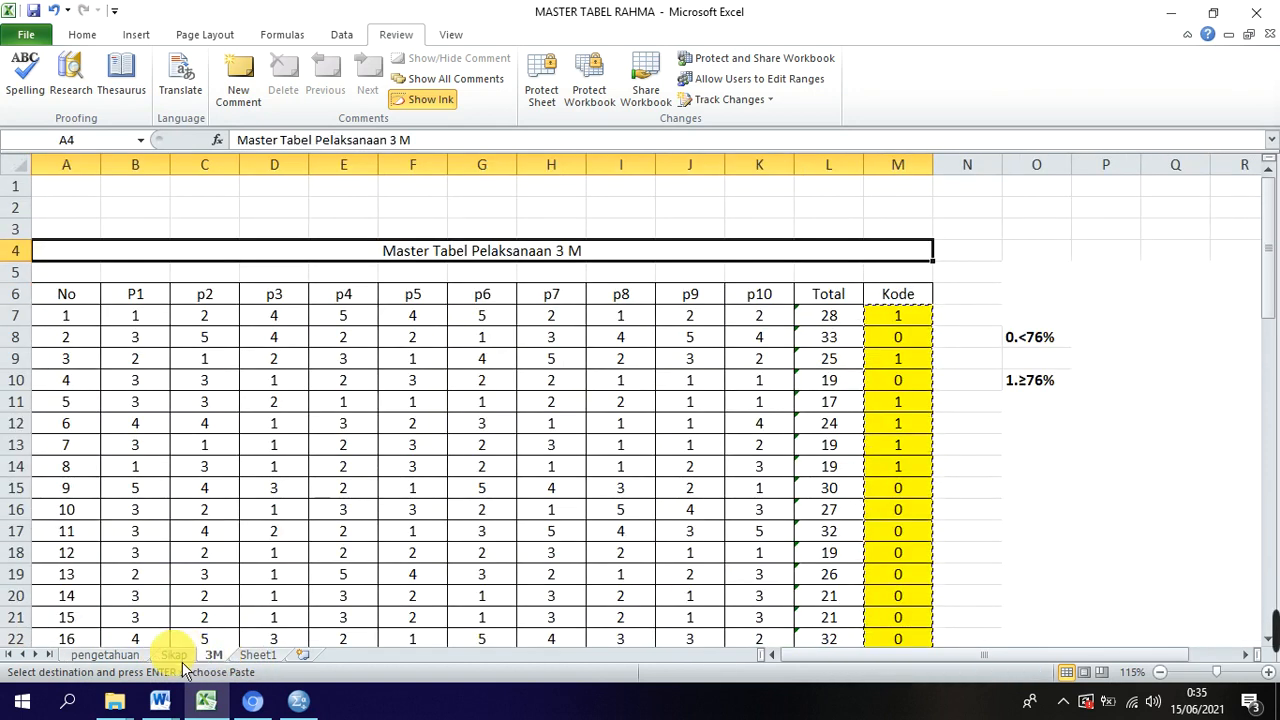
left_click(174, 655)
left_click(213, 655)
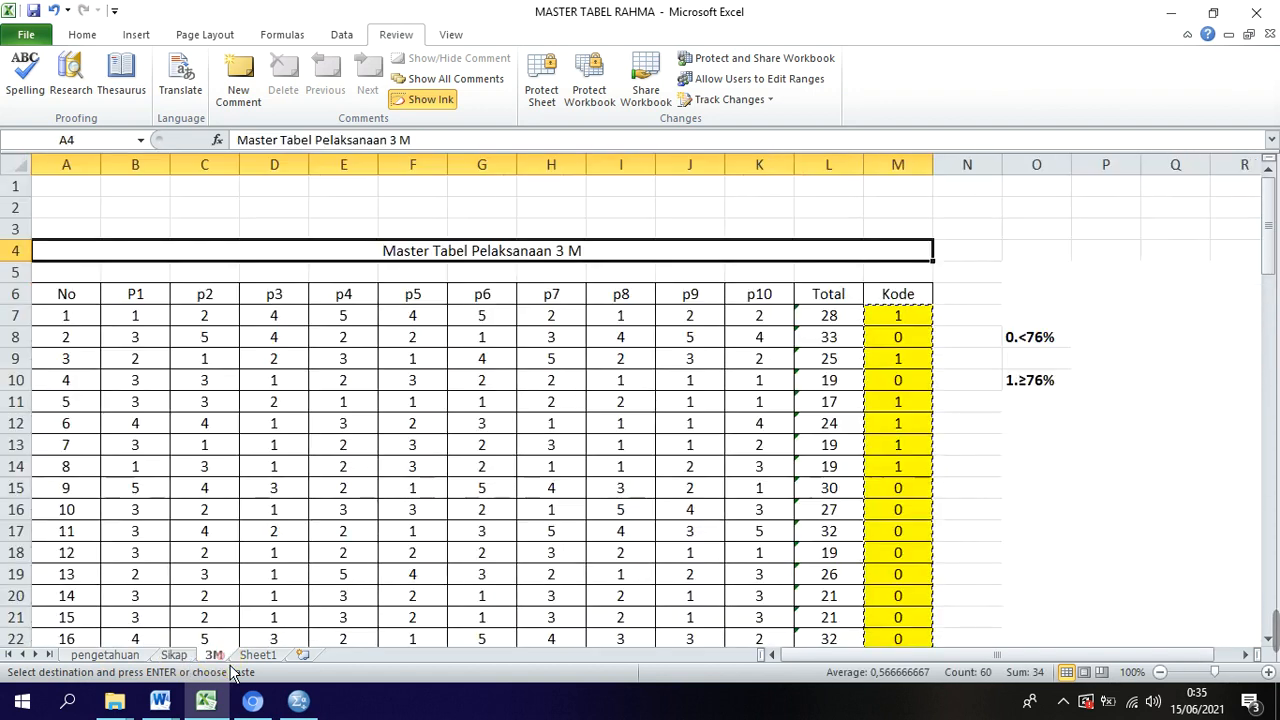
left_click(226, 660)
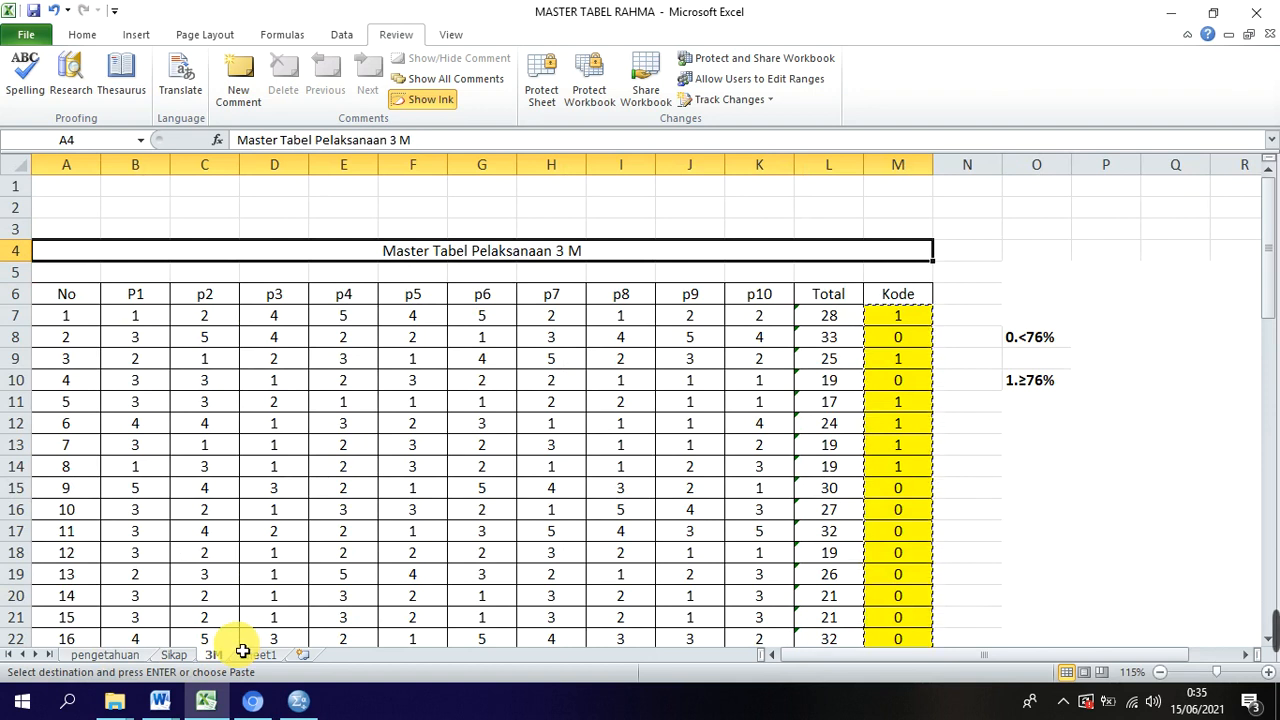
- Examine the Master Tabel Pelaksanaan 3 M table on the 3M sheet, including its item scores, Total and Kode columns
left_click(785, 358)
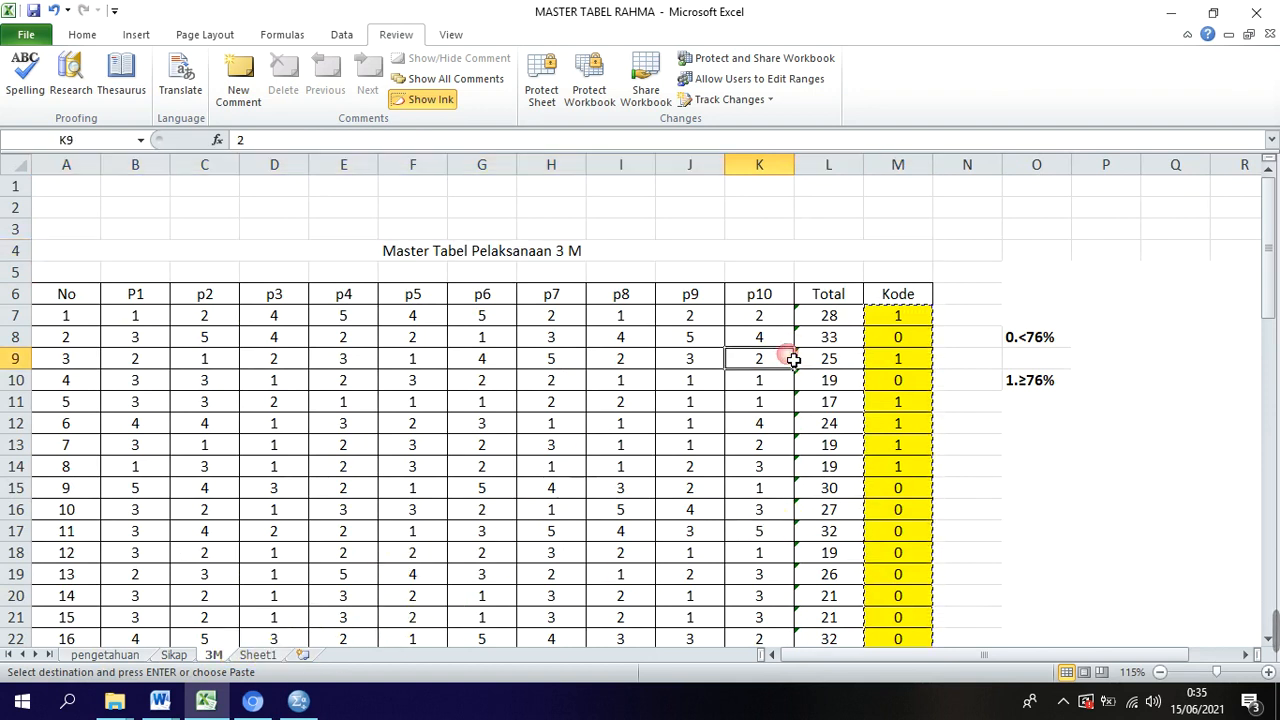
left_click(505, 253)
left_click(274, 358)
left_click_drag(76, 253, 737, 553)
scroll(816, 454, "down", 3)
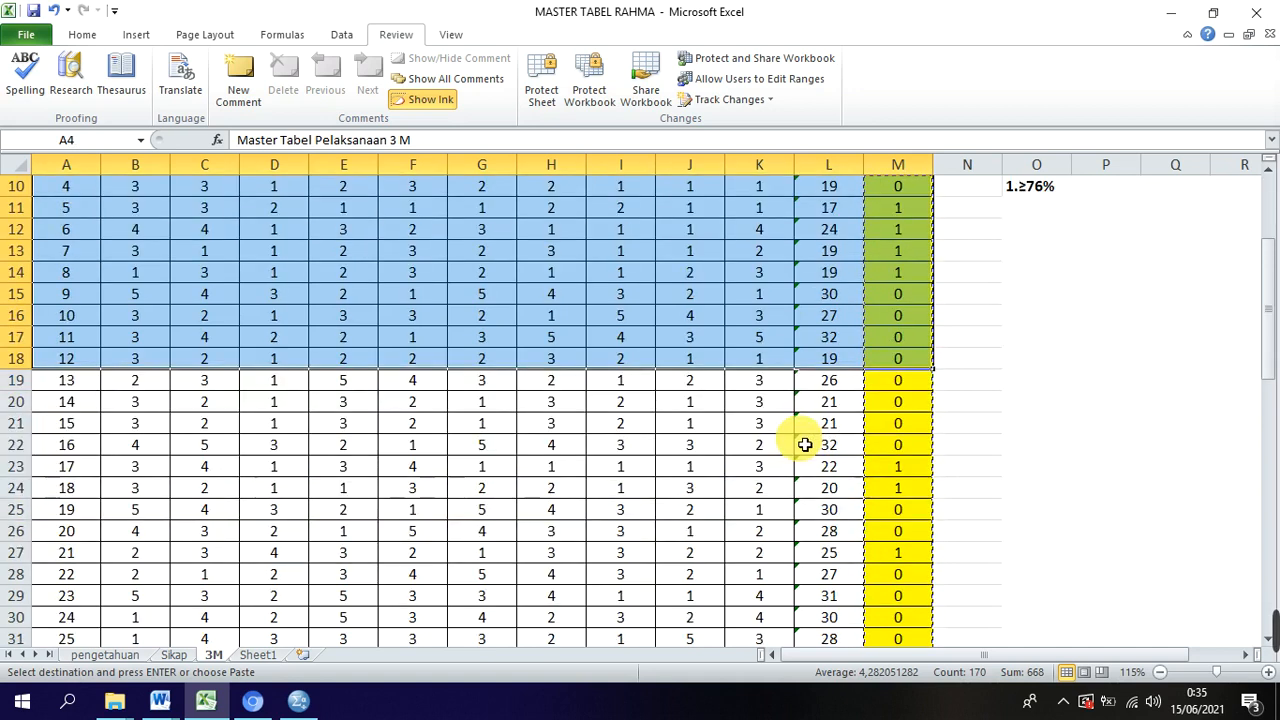
scroll(808, 443, "up", 3)
scroll(805, 444, "down", 2)
scroll(802, 445, "up", 2)
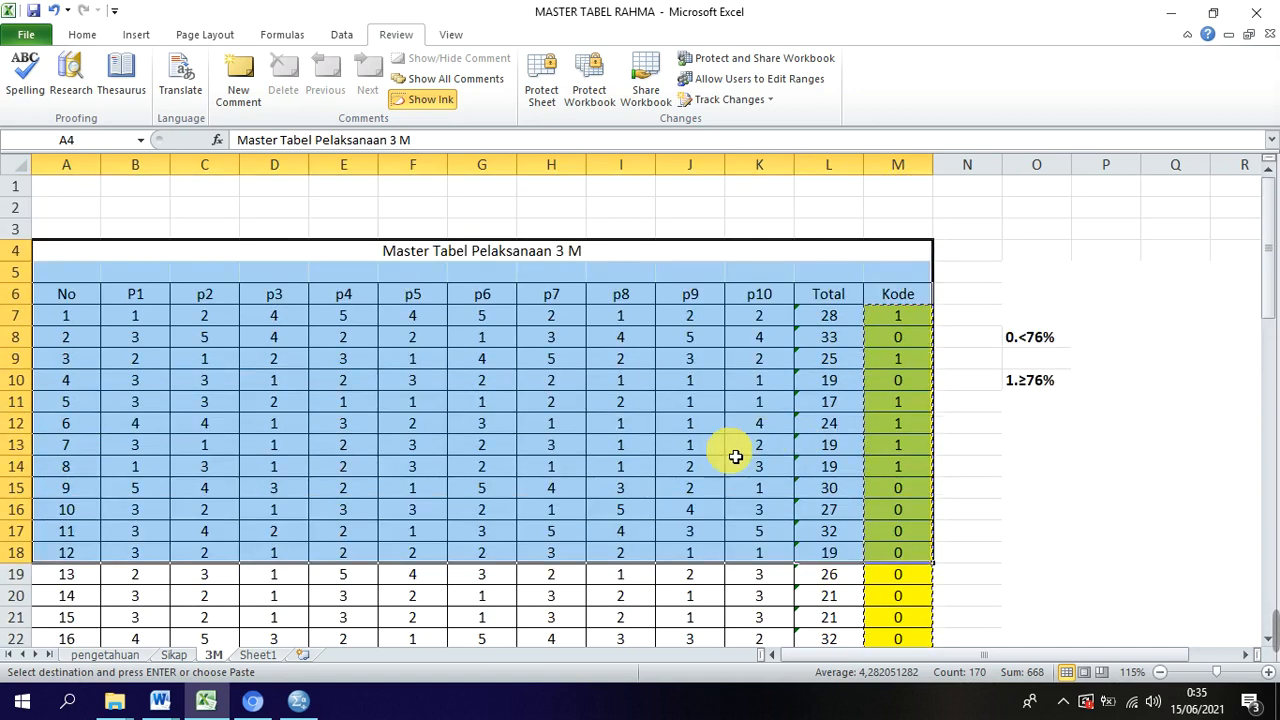
left_click(1043, 238)
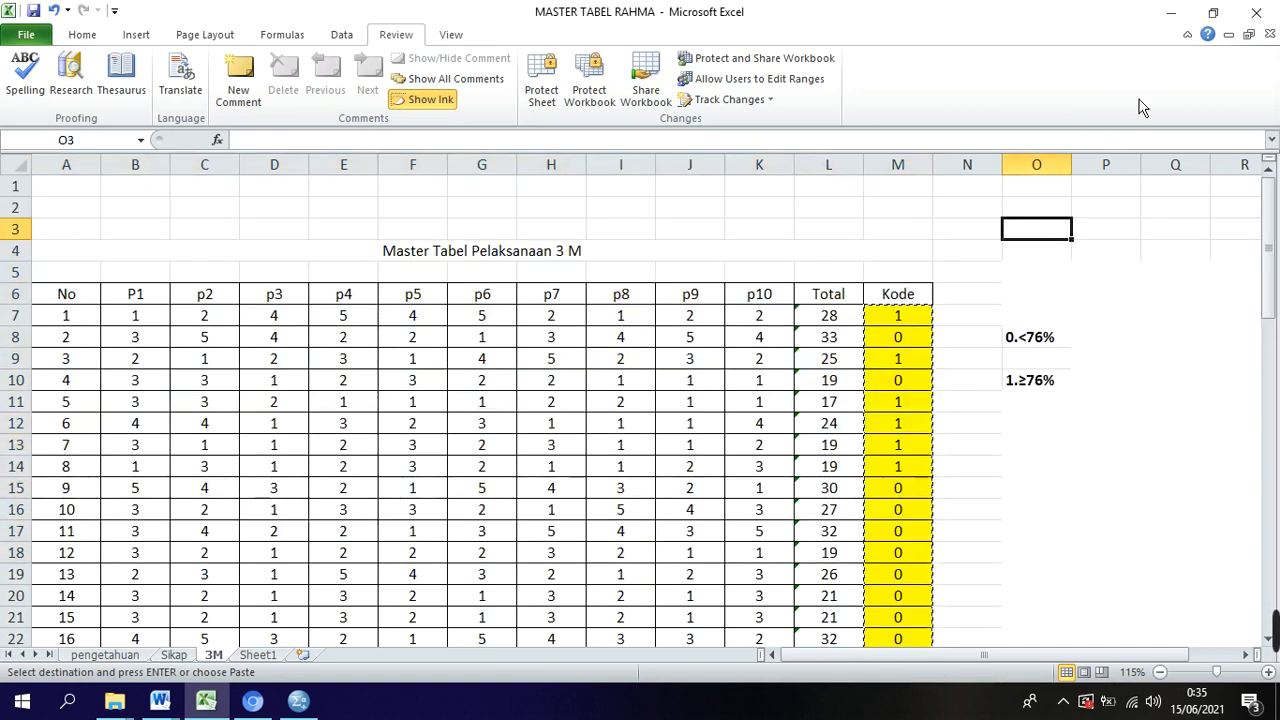
- Switch to SPSS Statistics and show the variable definitions of the empty dataset
left_click(1170, 12)
left_click(1172, 14)
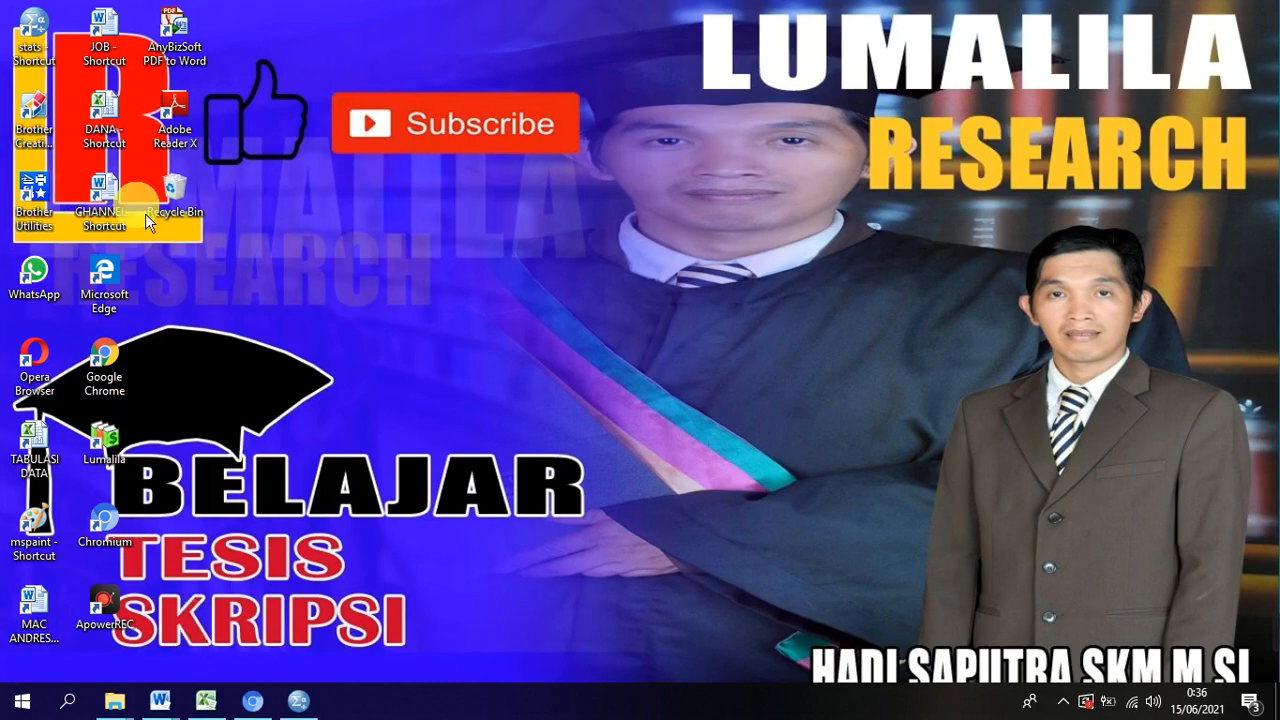
left_click(296, 705)
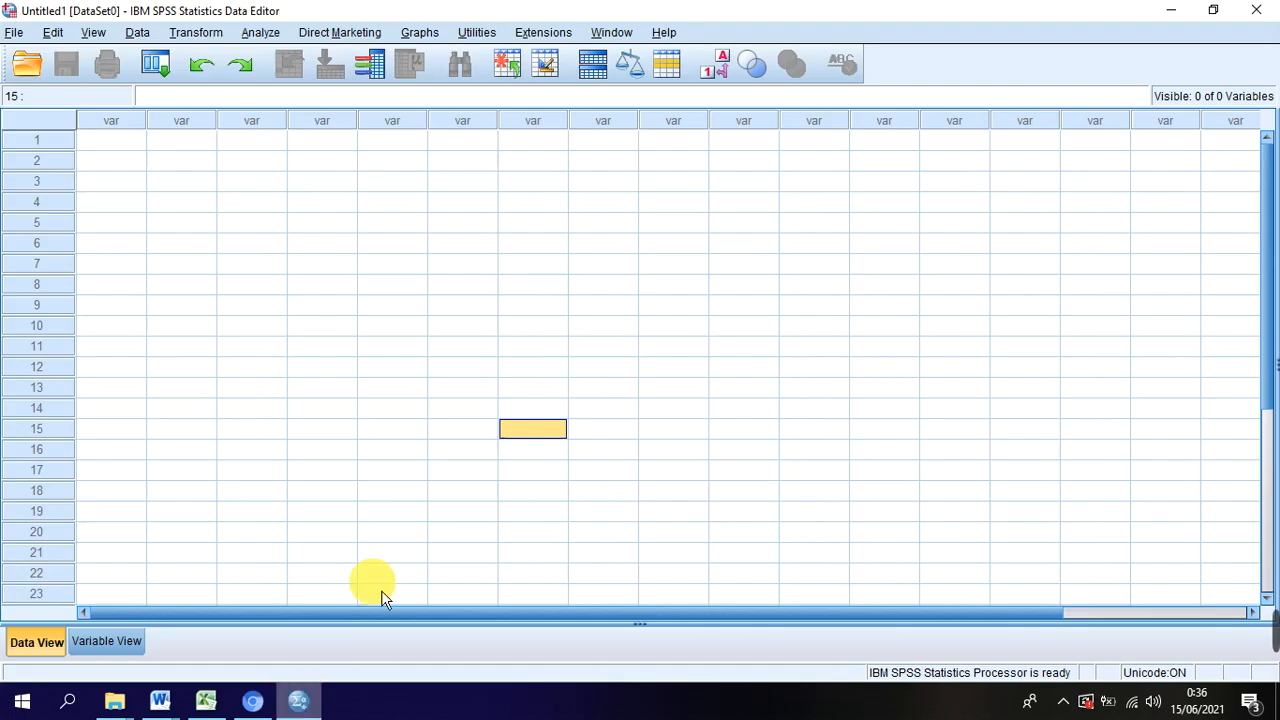
left_click(131, 648)
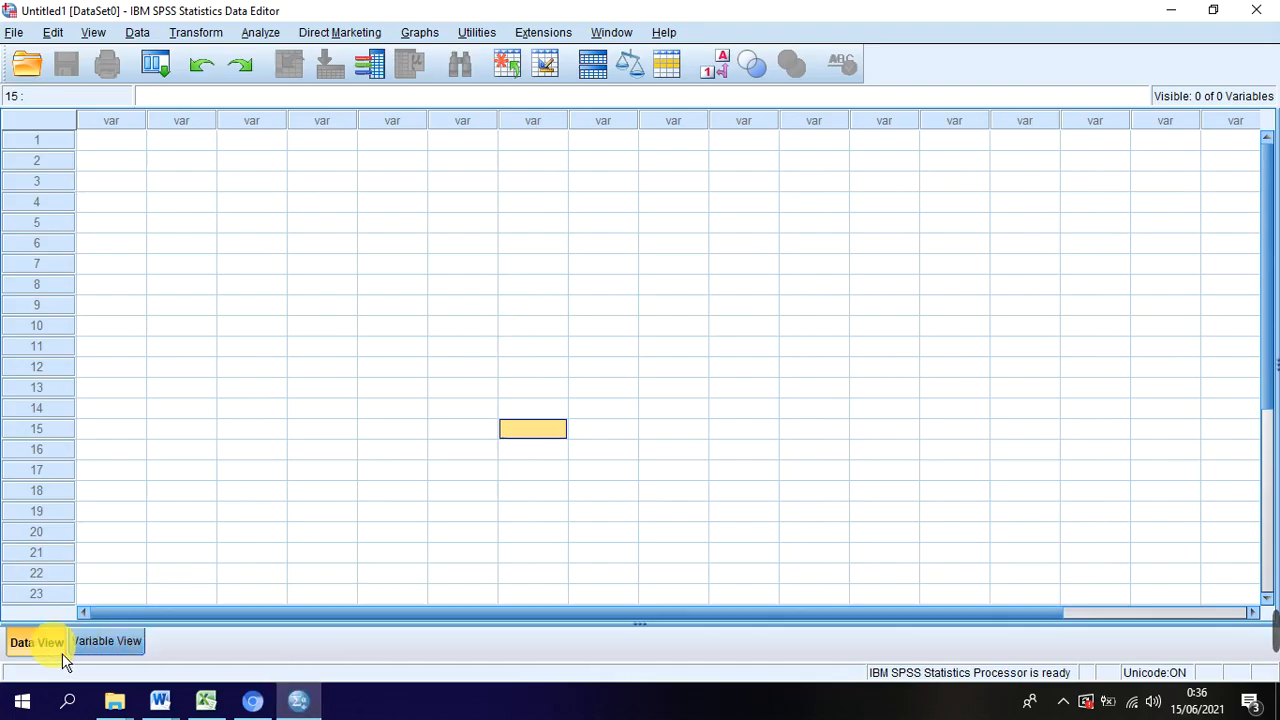
- Switch back to Excel and copy the Kode values in N5:N64 of the pengetahuan sheet
left_click(224, 712)
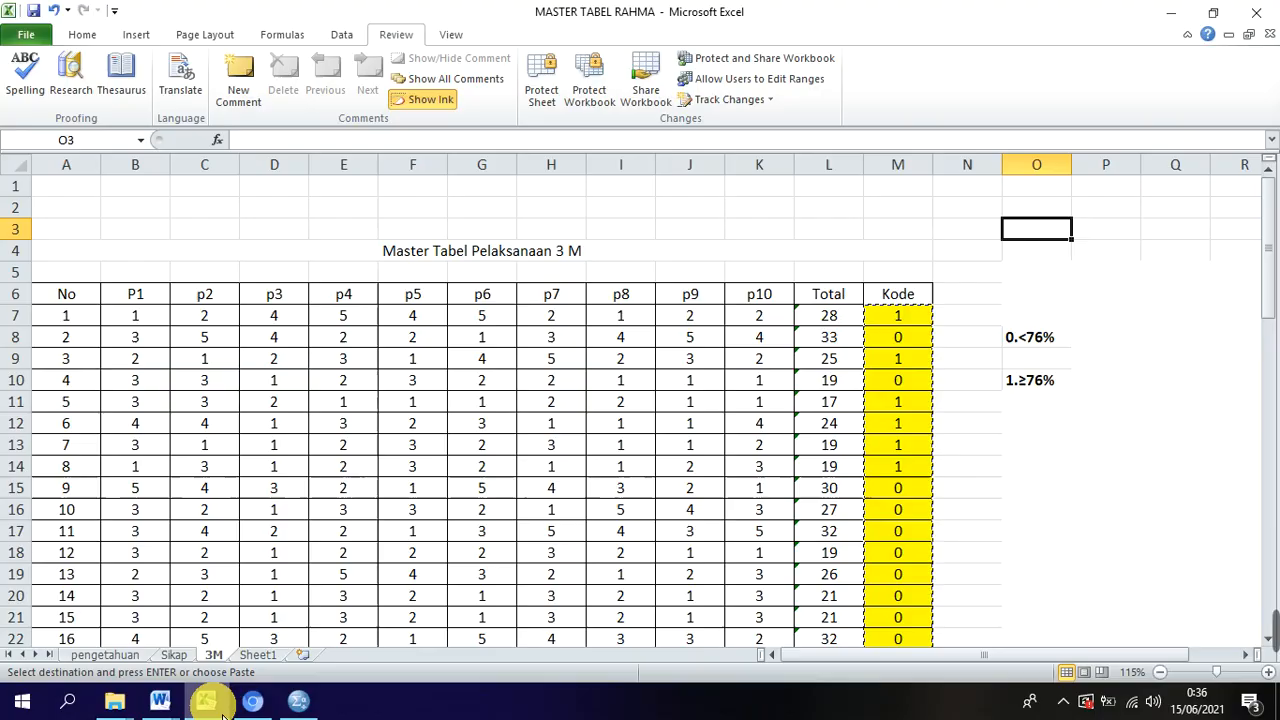
left_click(1101, 470)
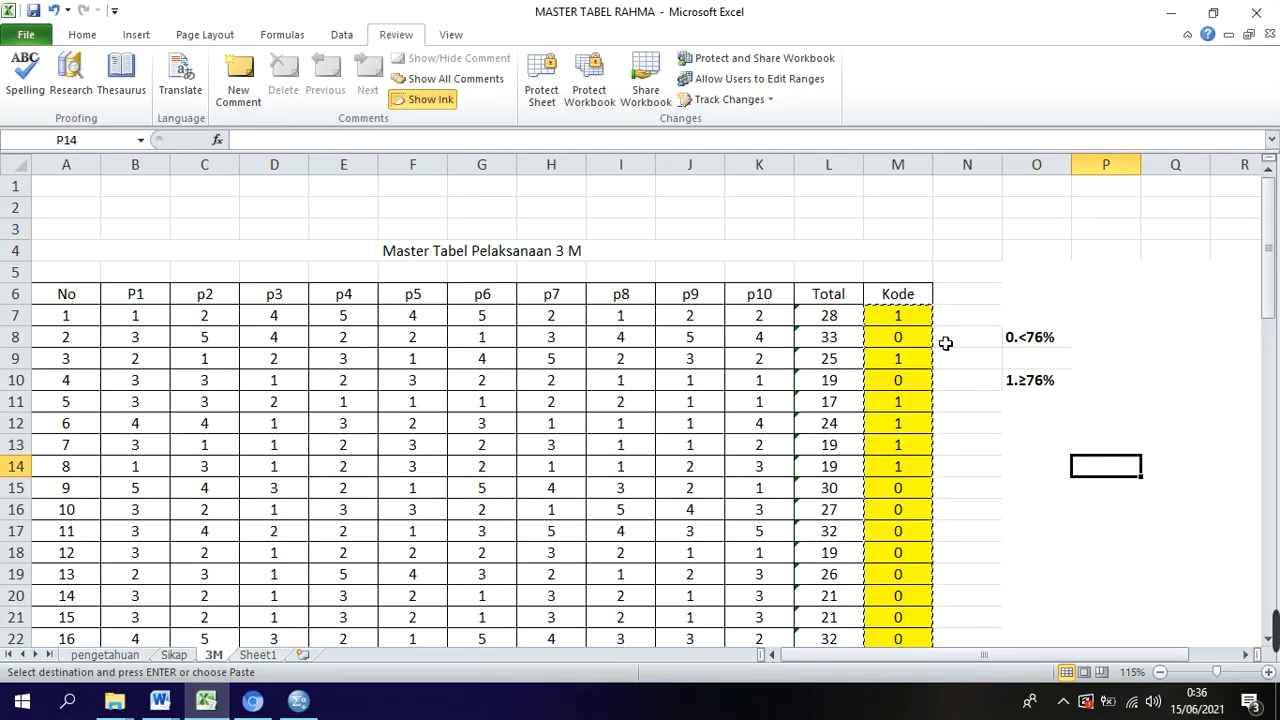
left_click(105, 654)
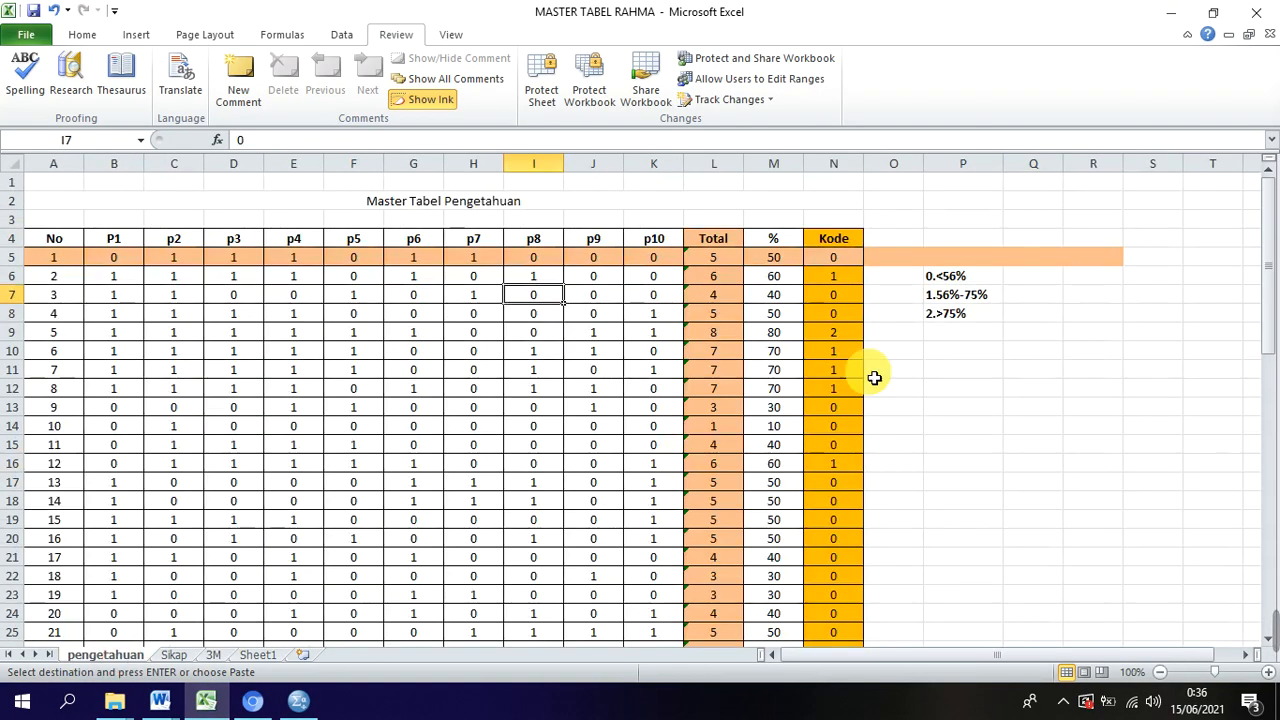
left_click(920, 386)
left_click(848, 262)
left_click_drag(849, 264, 864, 600)
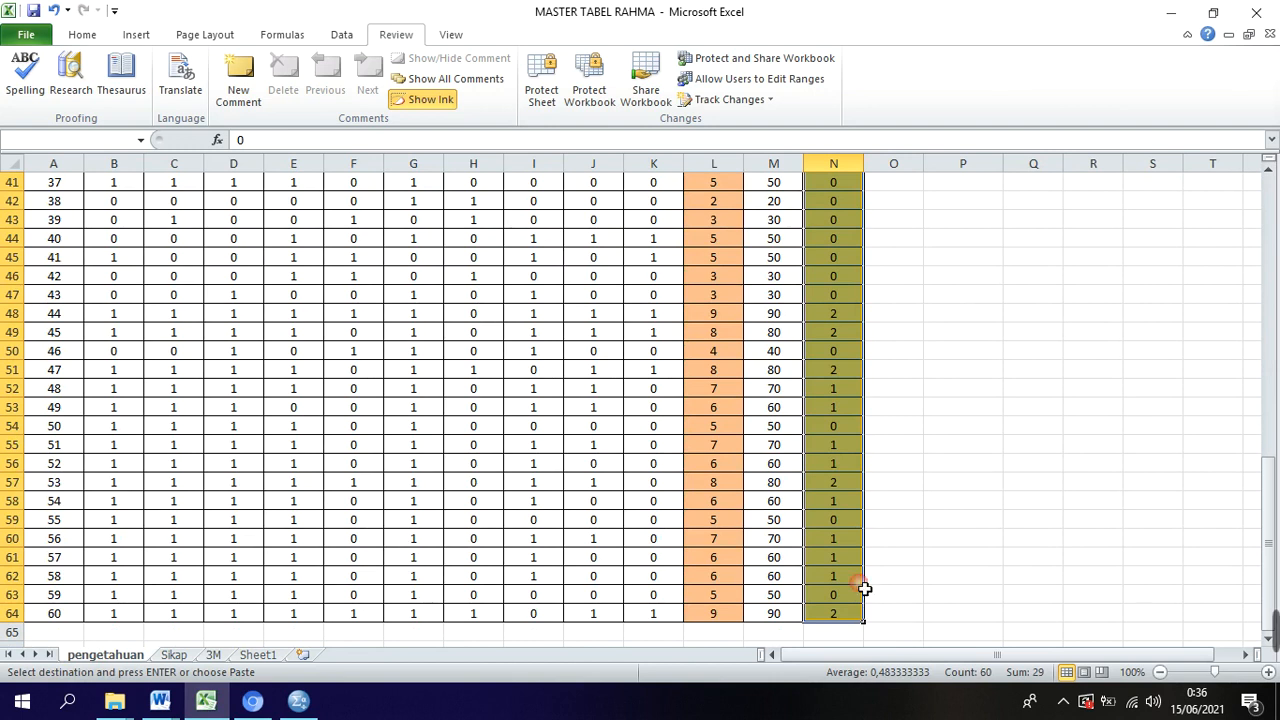
right_click(852, 337)
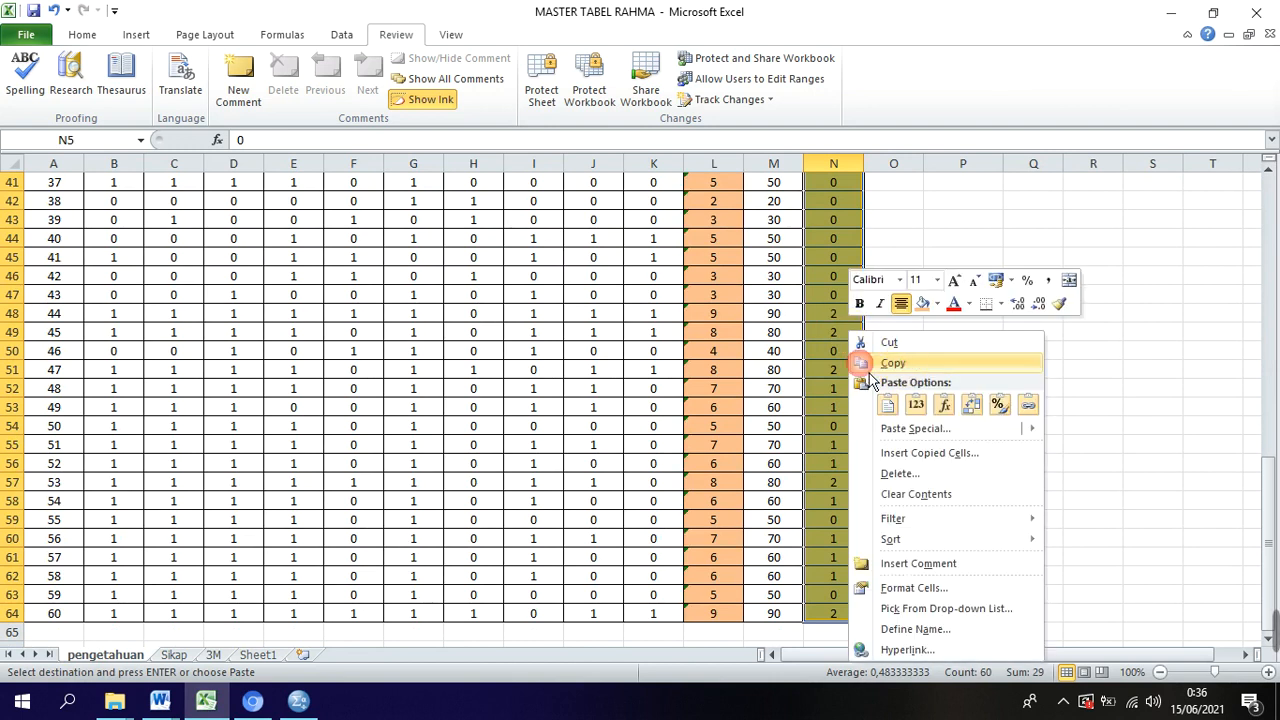
left_click(870, 372)
scroll(700, 400, "up", 13)
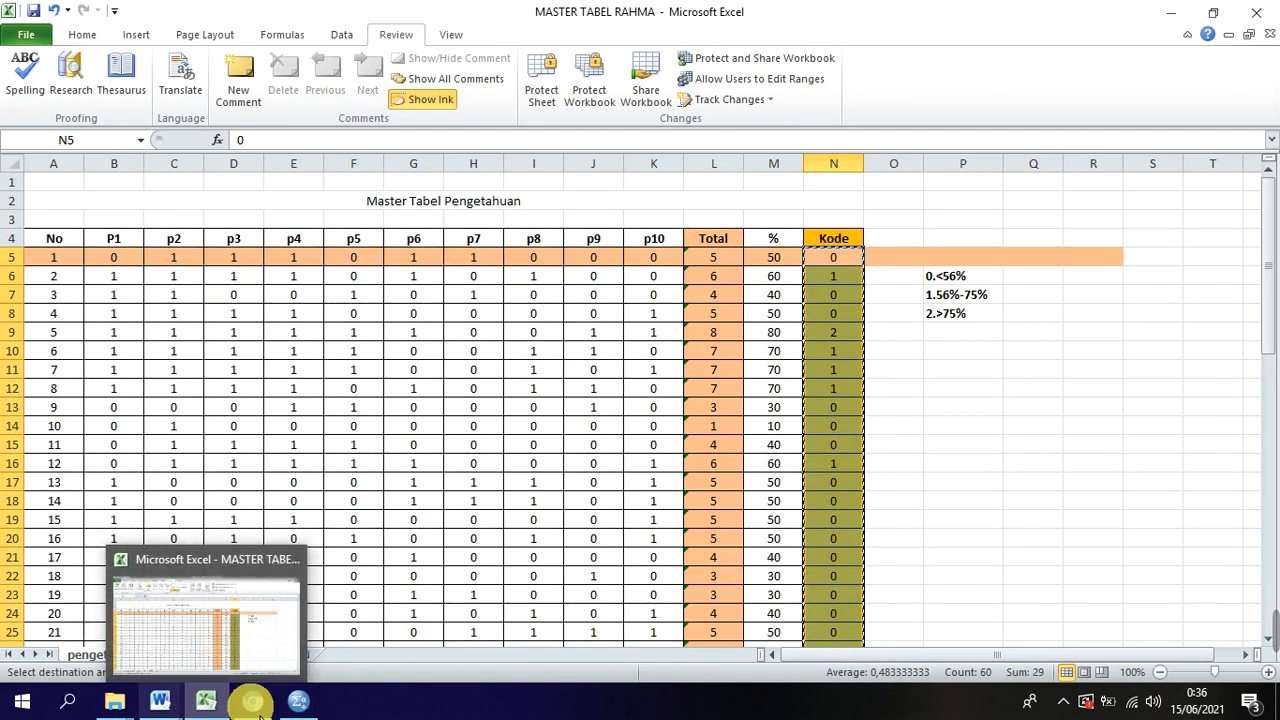
- Switch to SPSS Statistics and define three variables named pengetahuan, sikap and pelaksanaaan
left_click(298, 700)
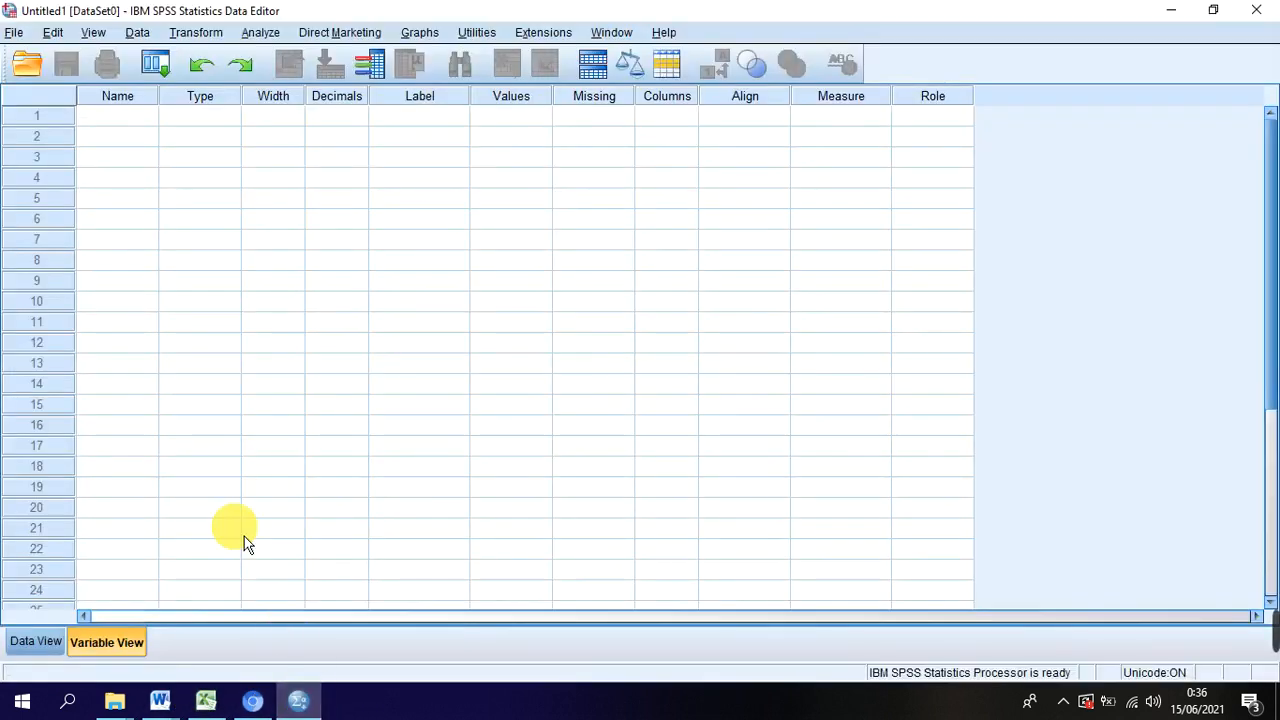
left_click(45, 645)
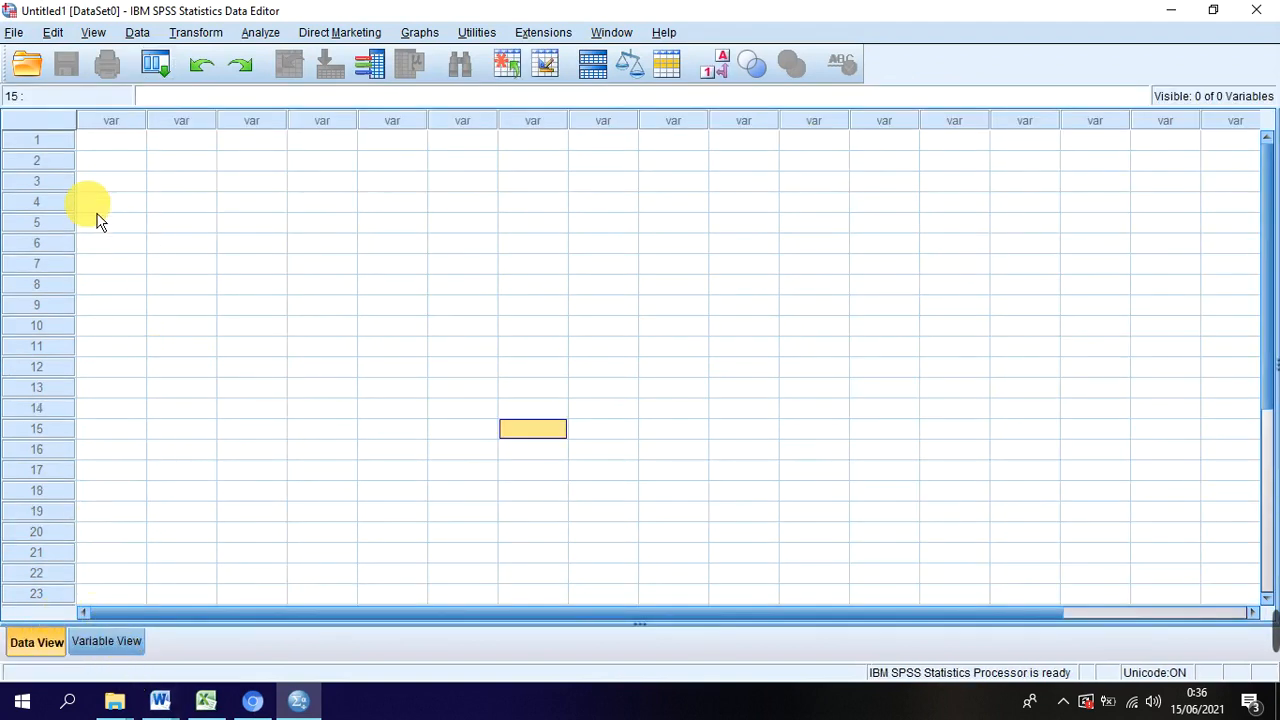
left_click(113, 145)
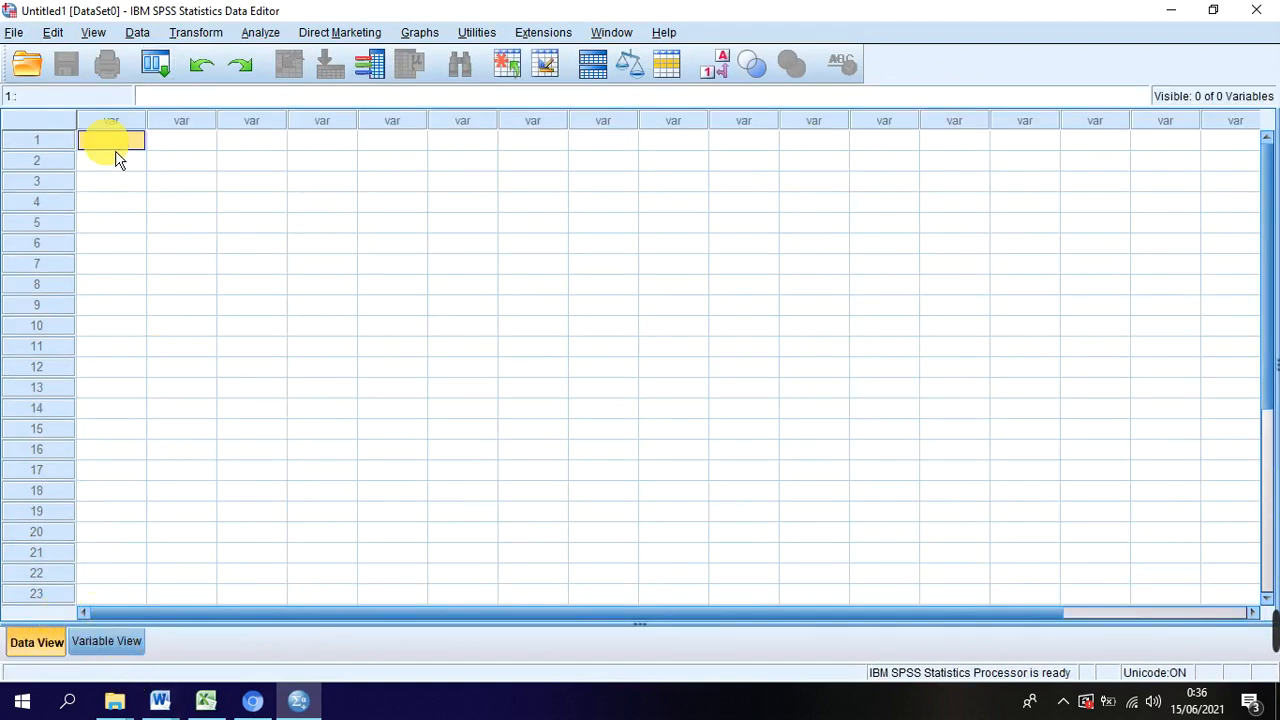
left_click(110, 641)
left_click(108, 641)
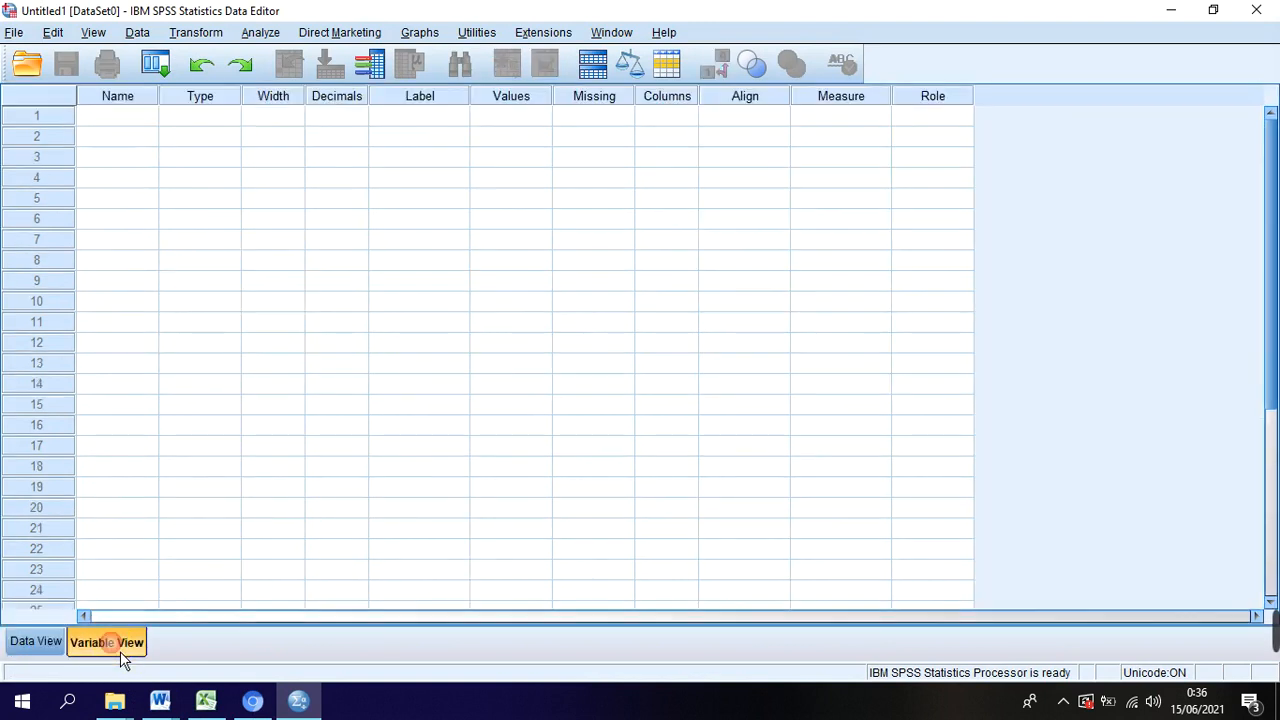
left_click(114, 100)
left_click(248, 182)
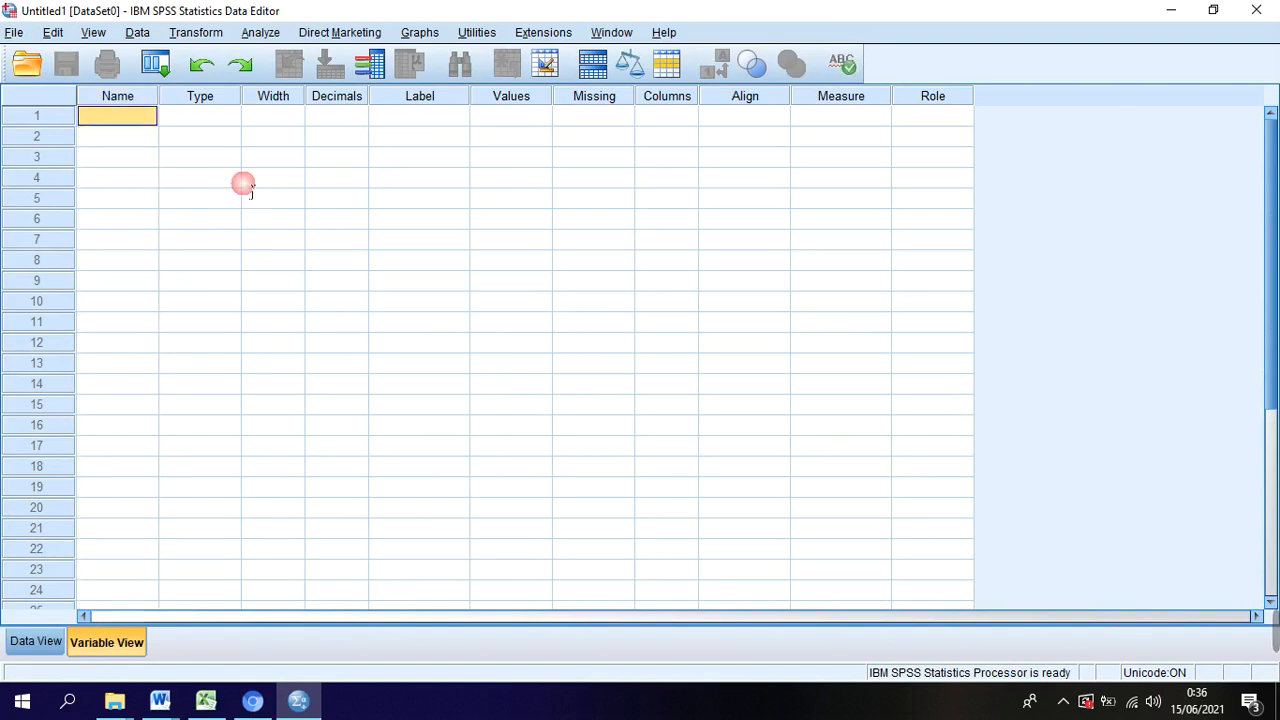
left_click(142, 124)
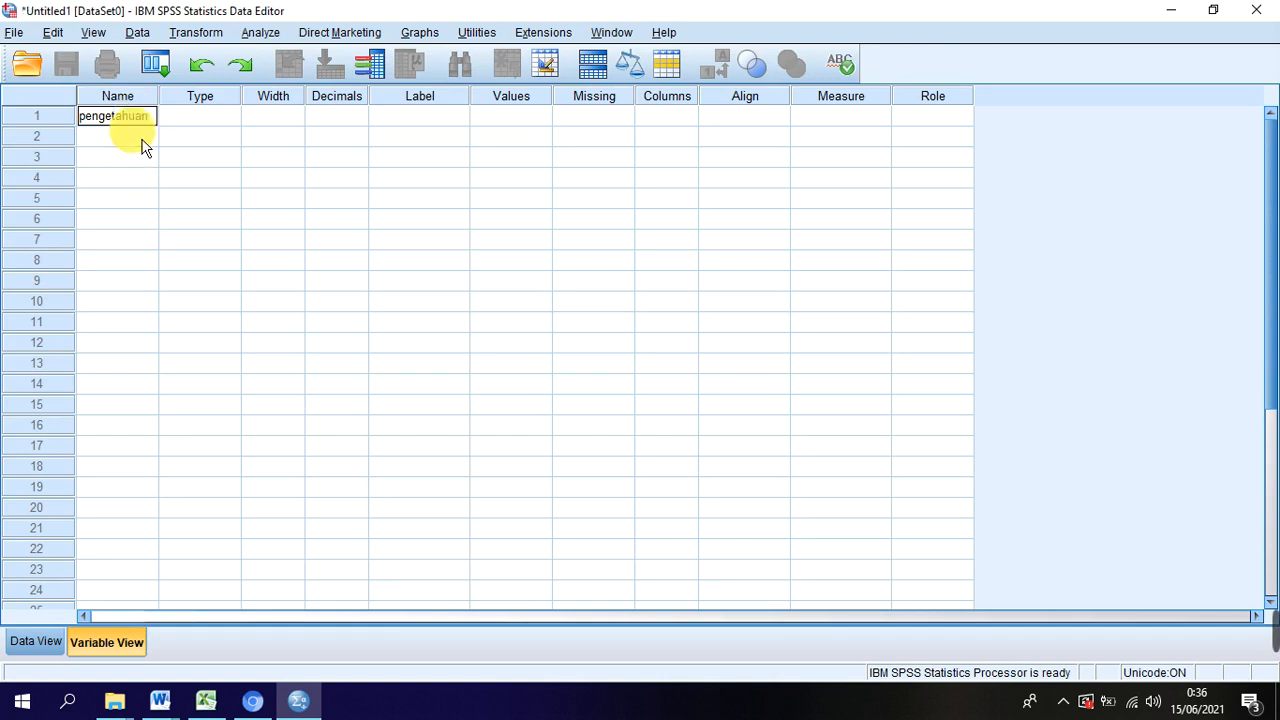
key("Return")
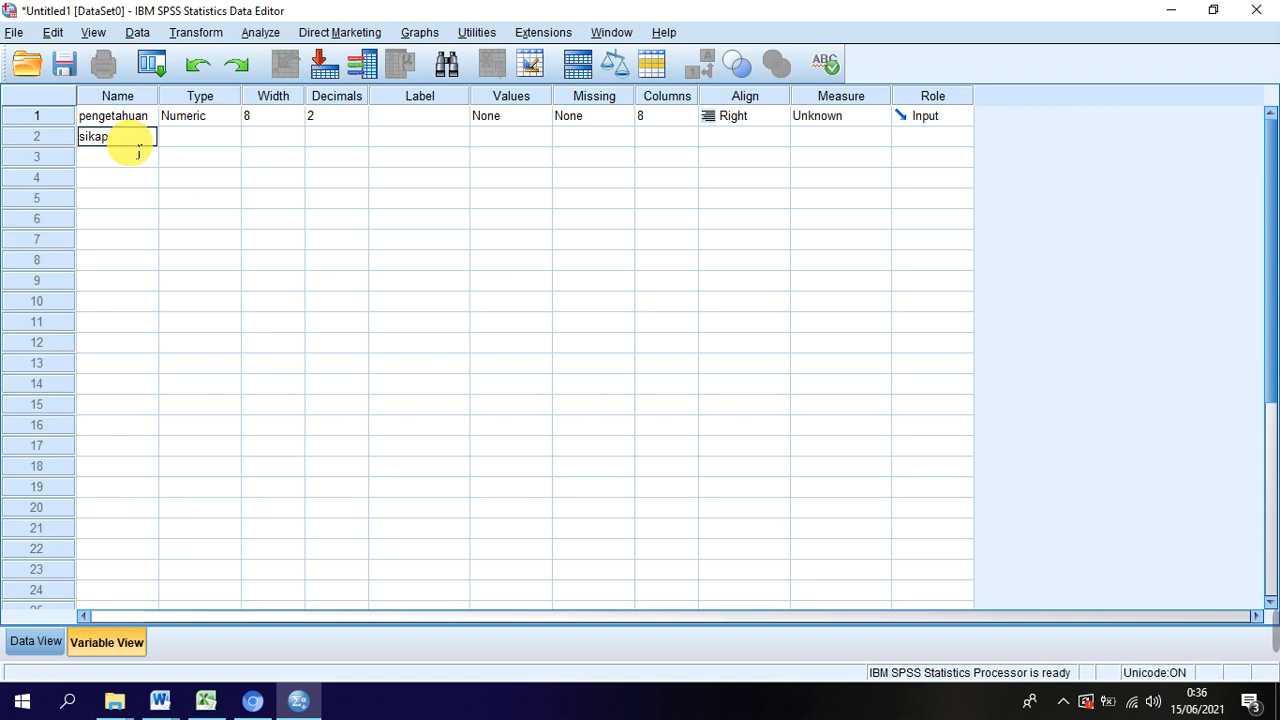
left_click(141, 162)
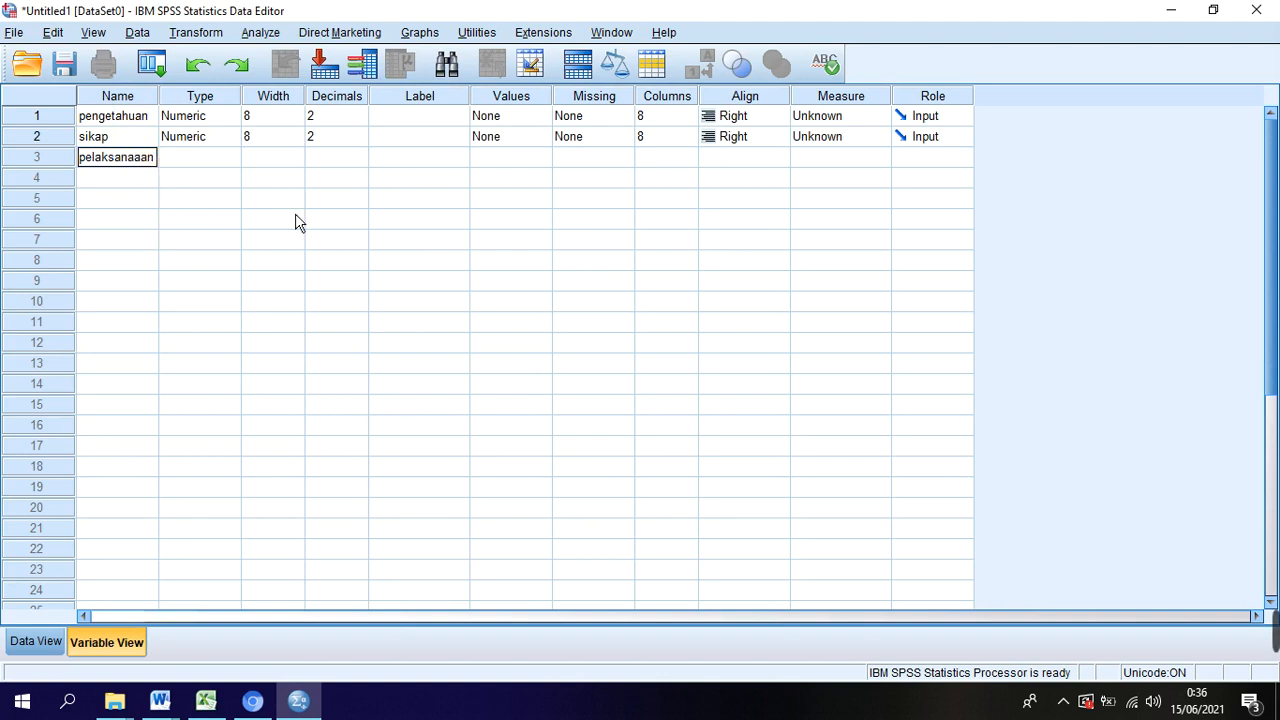
left_click(196, 239)
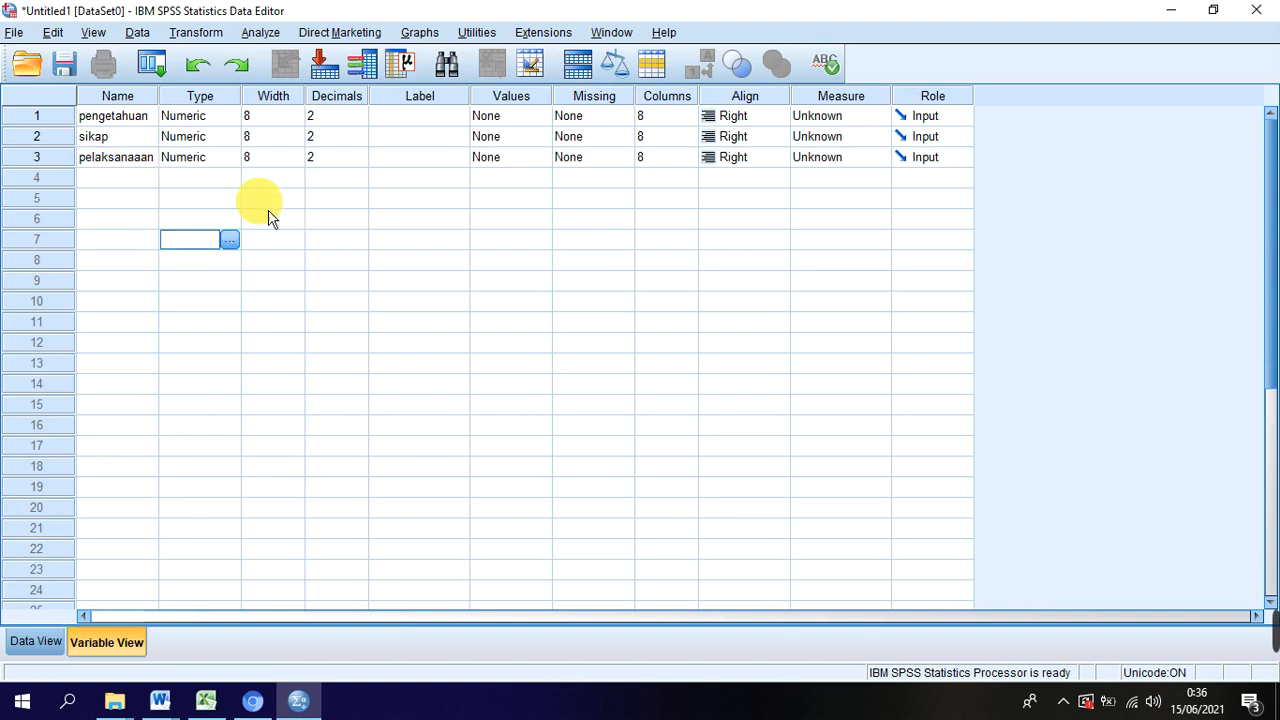
- Paste the copied knowledge codes into the pengetahuan column of the SPSS data, starting at case 1
left_click(40, 645)
left_click(334, 364)
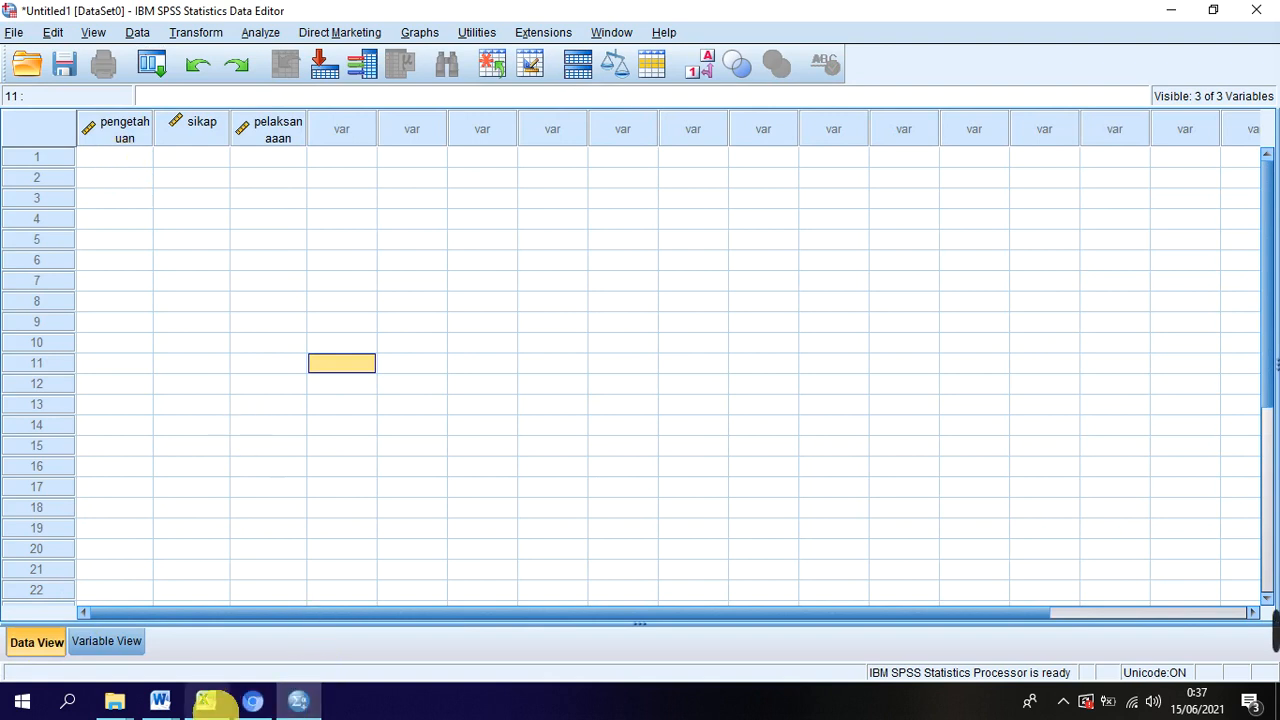
left_click(206, 702)
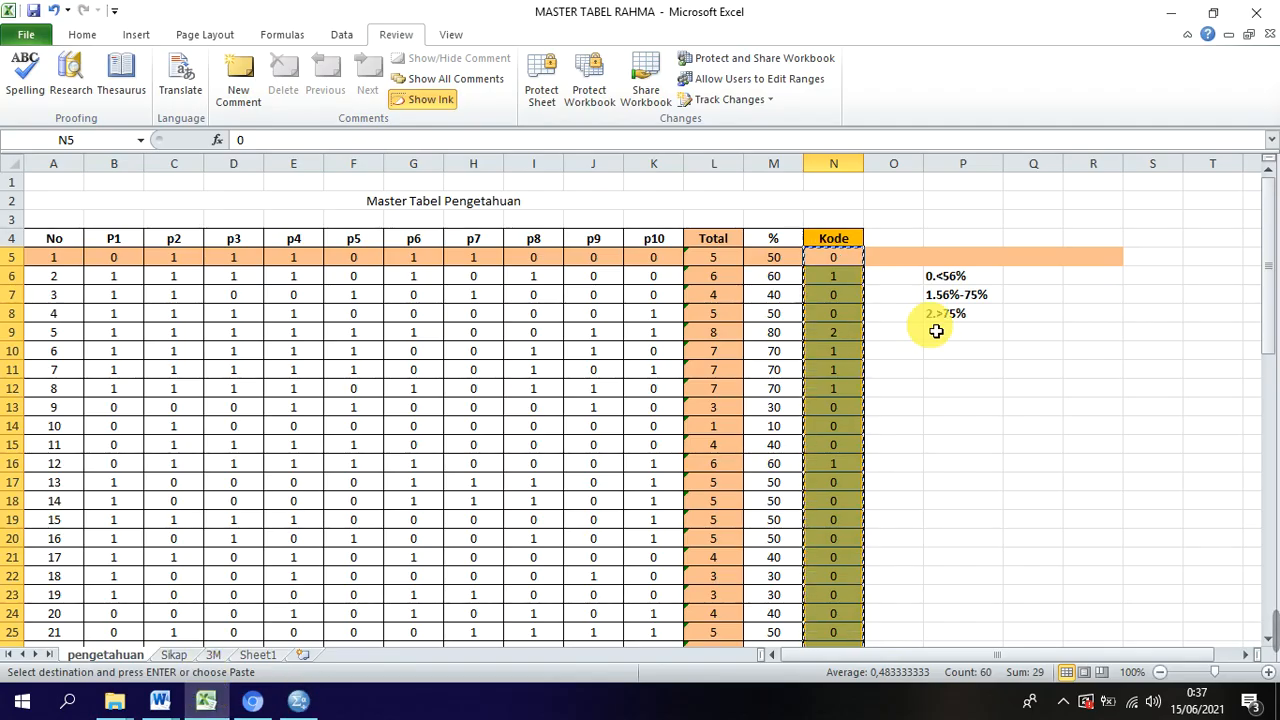
left_click(303, 705)
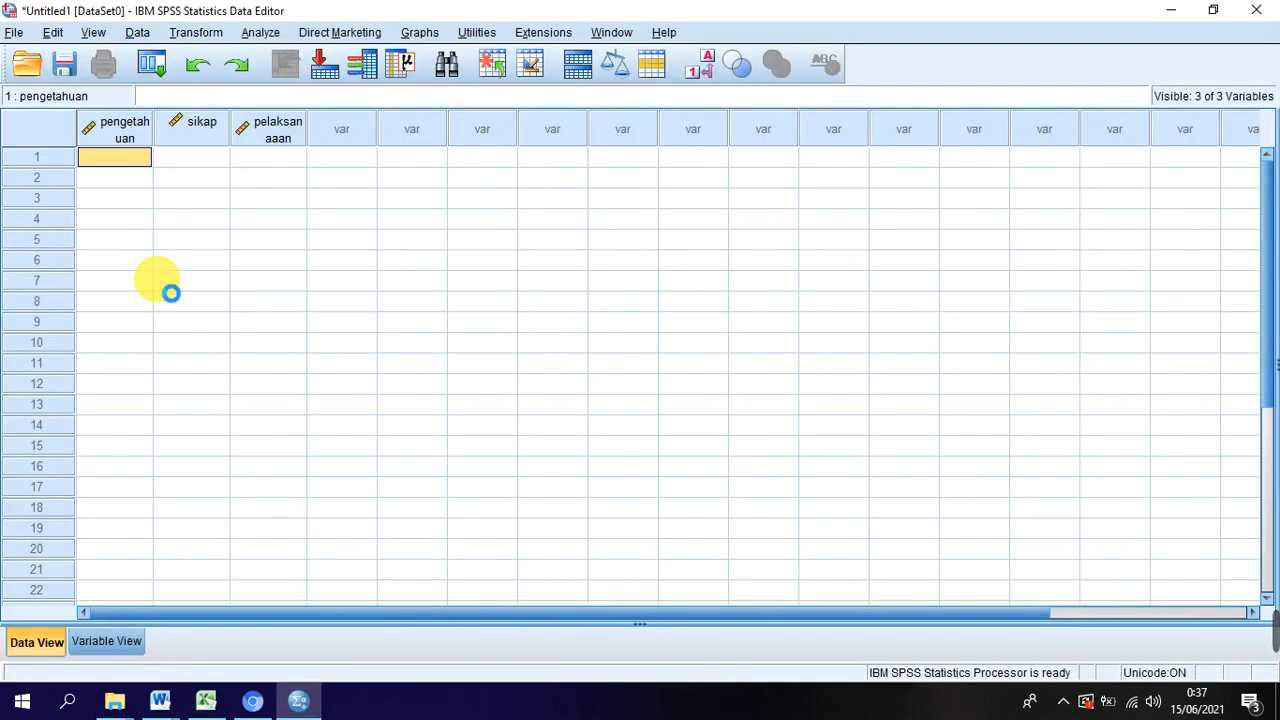
key("ctrl+v")
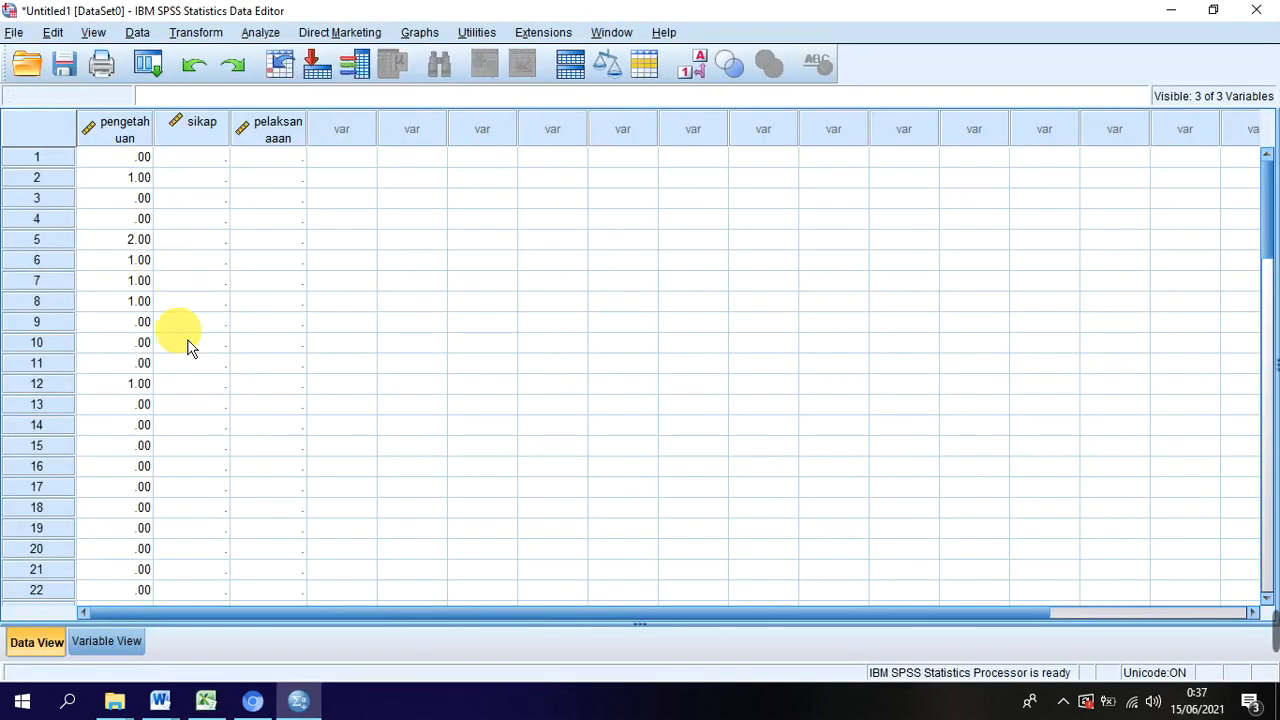
- Switch to Excel and copy the Kode values in M7:M66 of the Sikap sheet
left_click(210, 700)
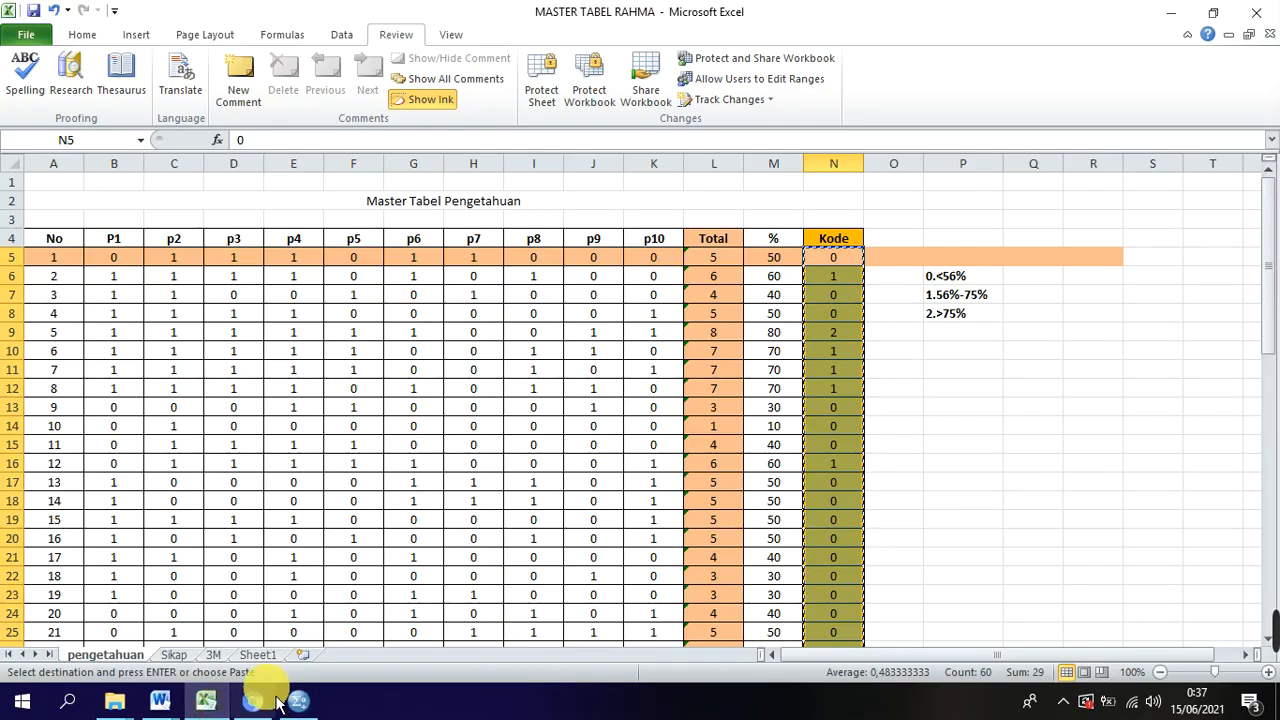
left_click(175, 655)
left_click(858, 444)
left_click_drag(788, 296, 793, 657)
left_click_drag(800, 611, 797, 604)
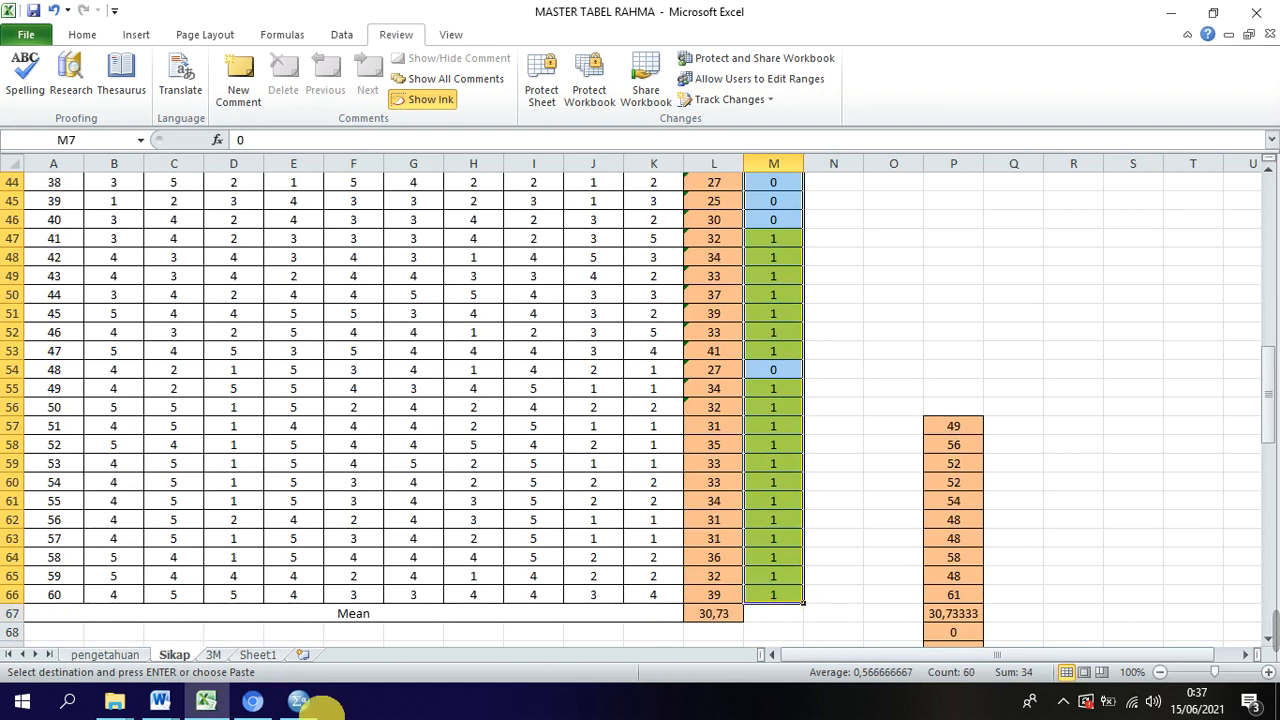
- Switch to SPSS Statistics and paste the attitude codes into the sikap column, starting at case 1
left_click(160, 700)
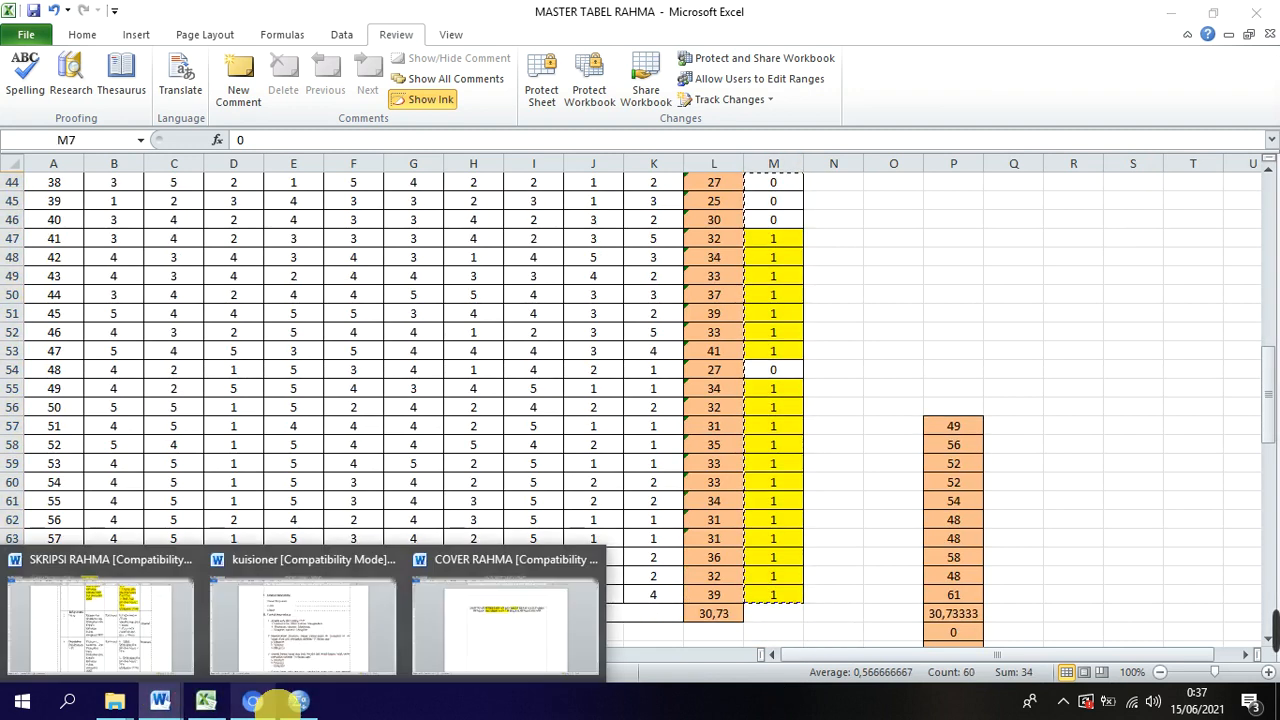
left_click(296, 700)
left_click(204, 160)
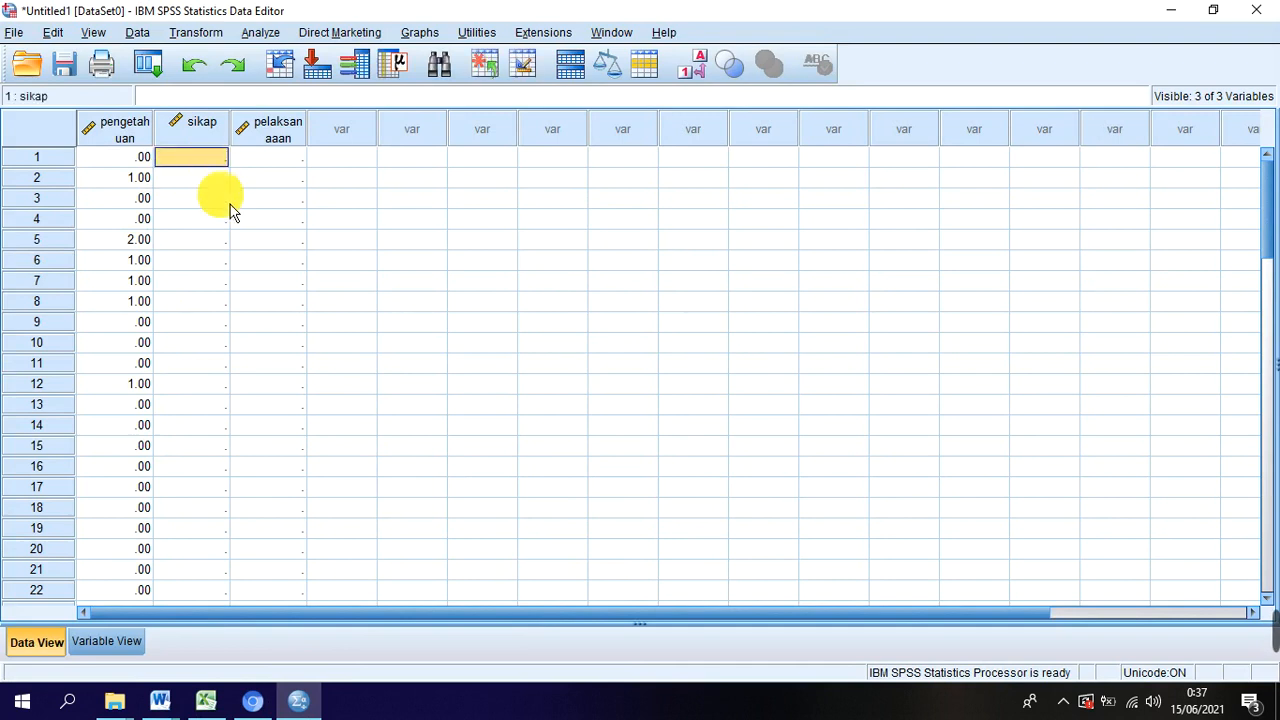
key("ctrl+v")
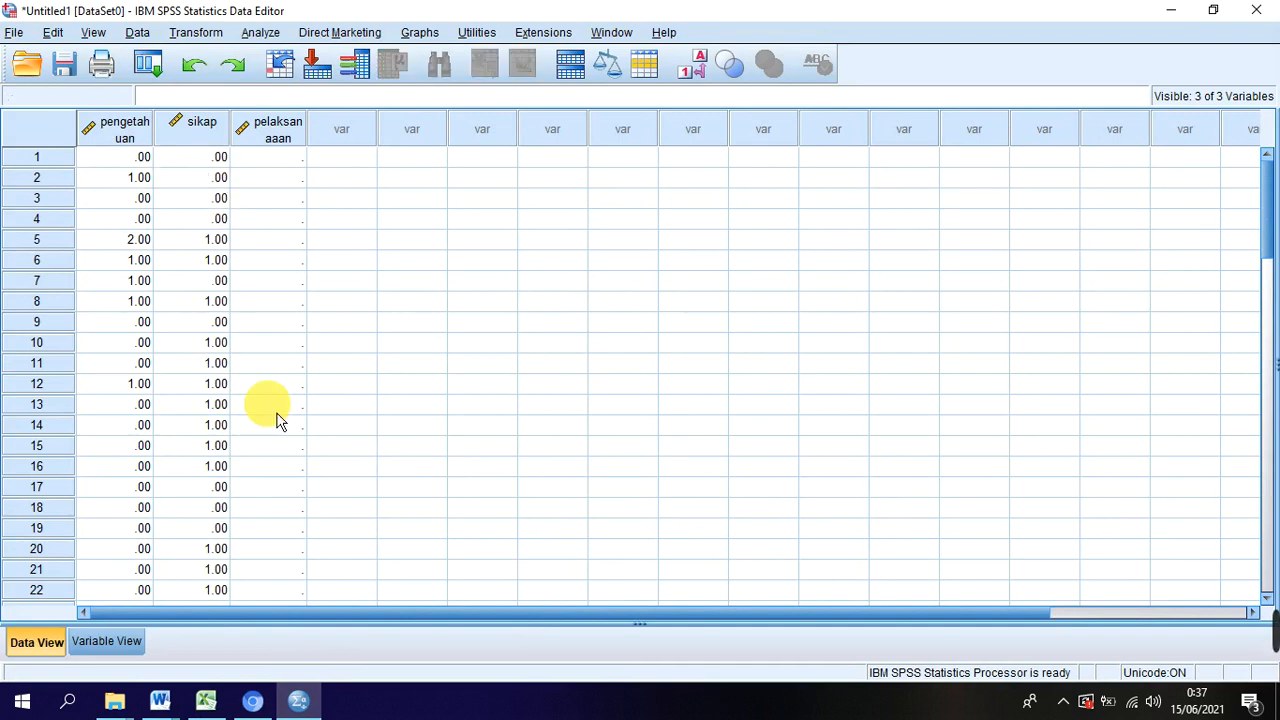
- Switch to Excel and copy the Kode values in M7:M66 of the 3M sheet
left_click(298, 700)
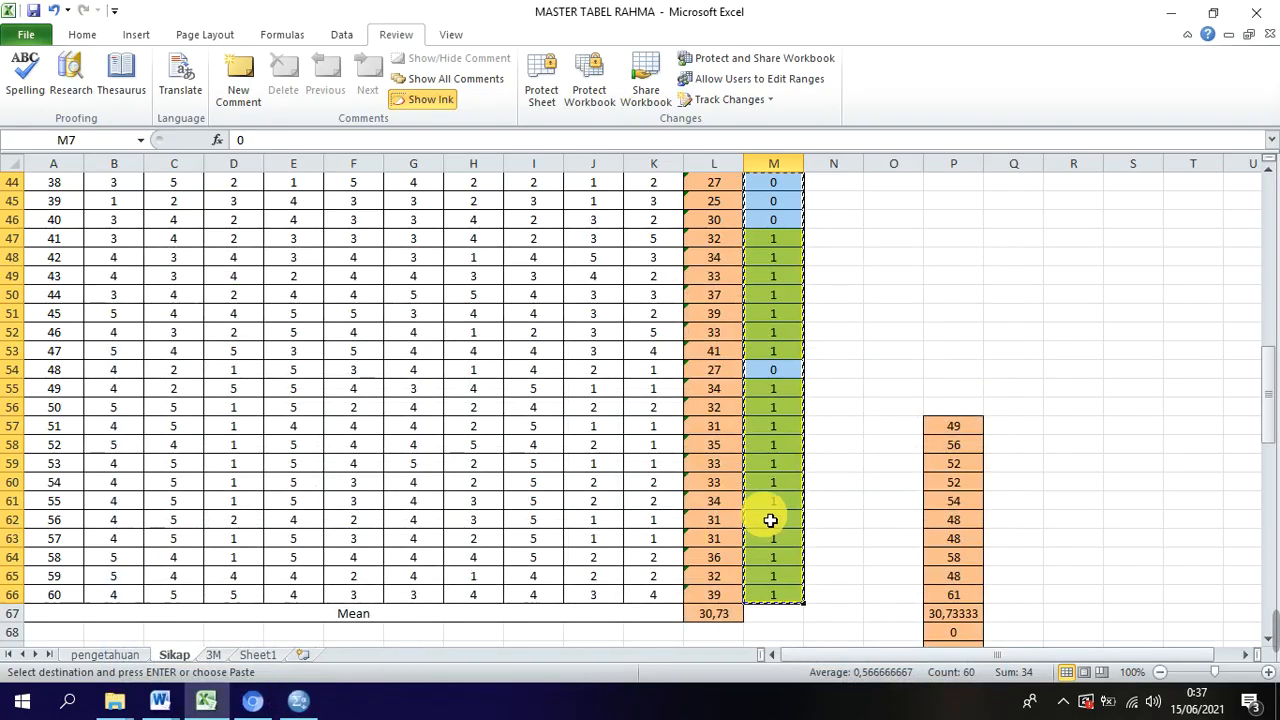
left_click(213, 654)
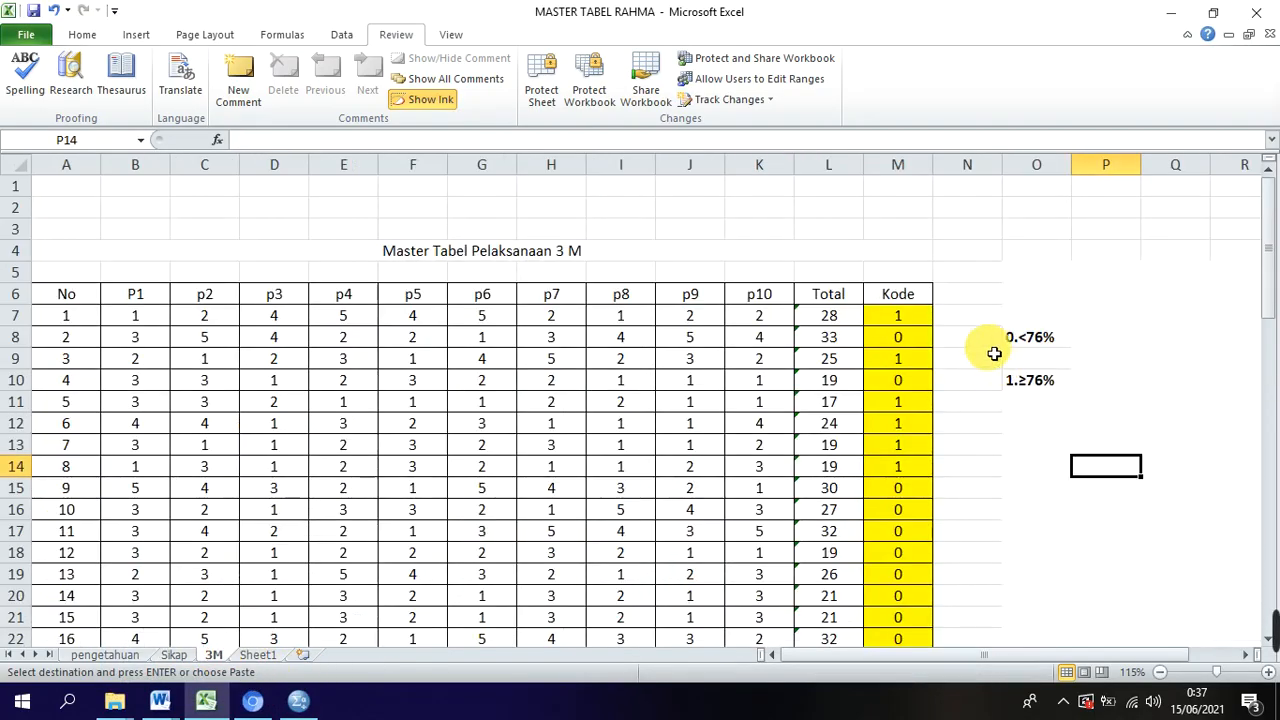
left_click_drag(900, 316, 903, 569)
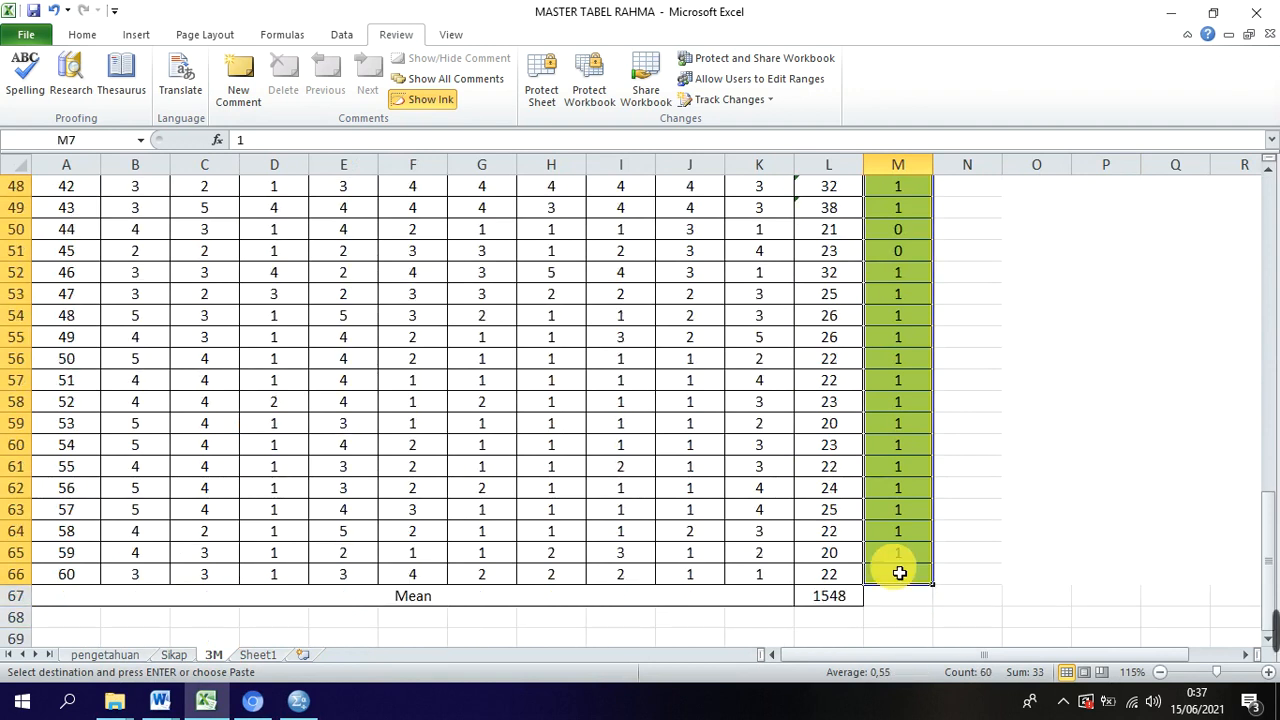
key("ctrl+c")
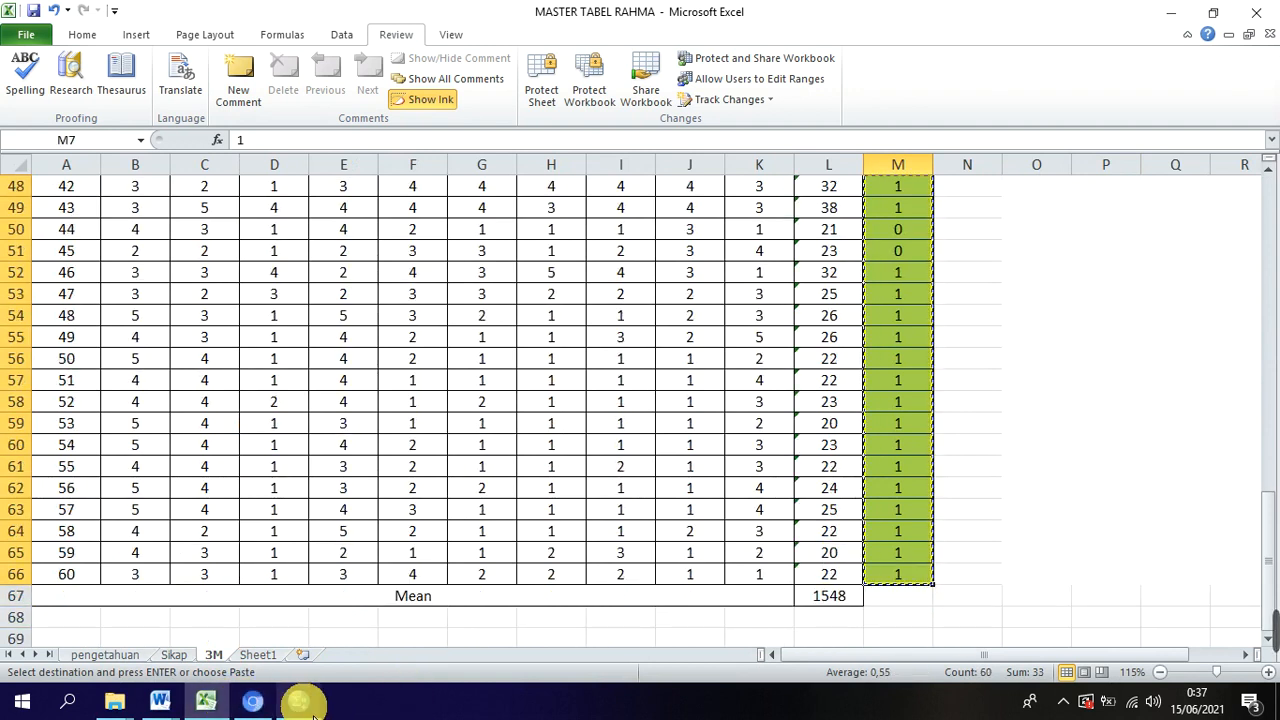
- Switch to SPSS Statistics and paste the 3M codes into the pelaksanaaan column, starting at case 1
left_click(298, 701)
left_click(280, 158)
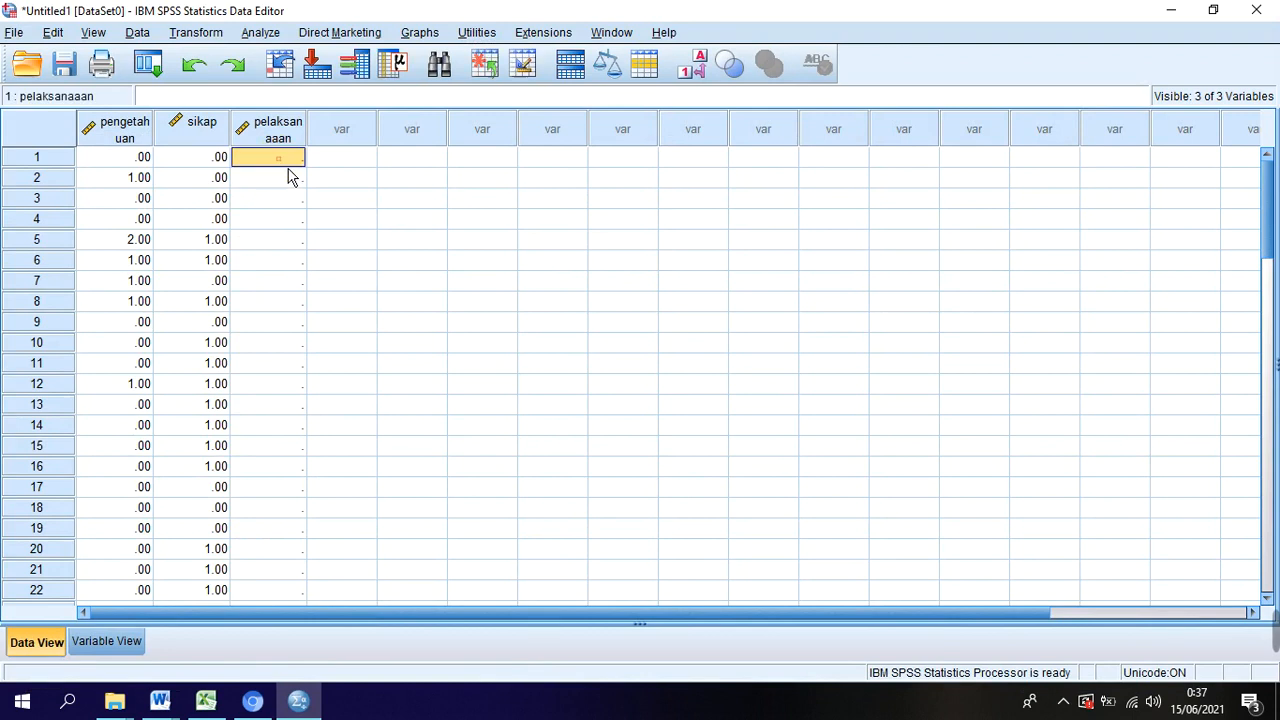
key("ctrl+v")
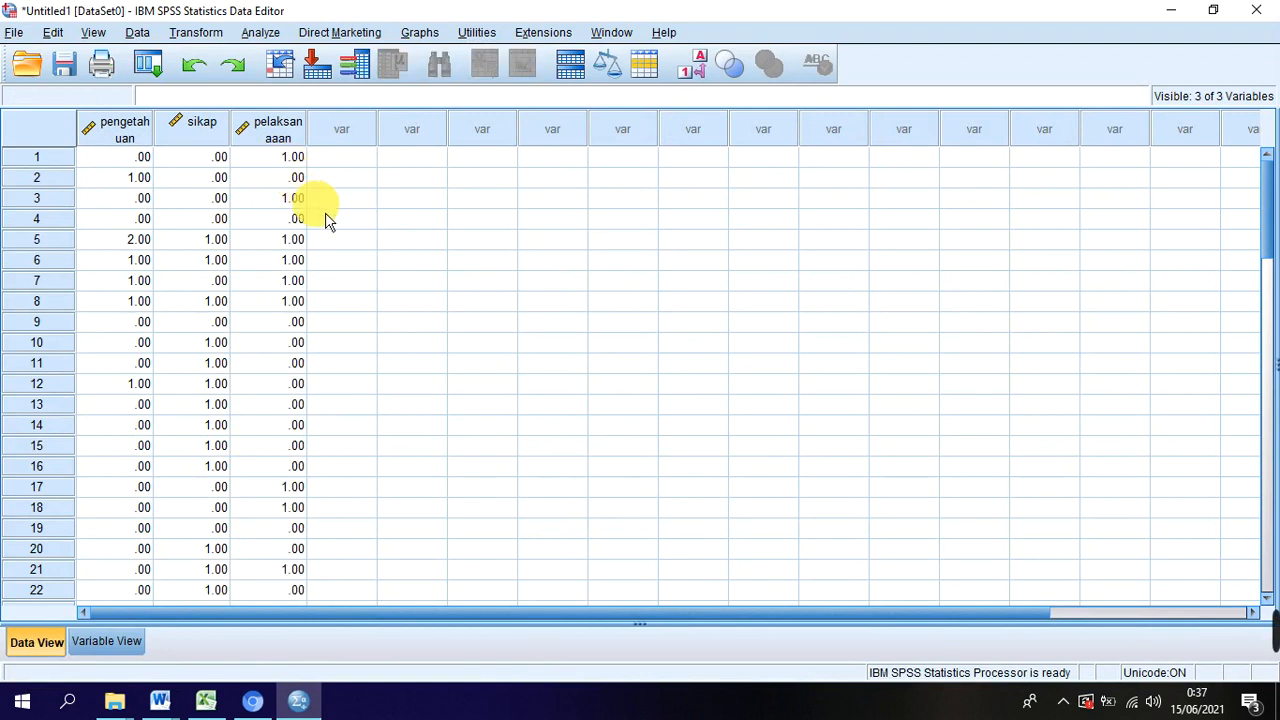
left_click(722, 392)
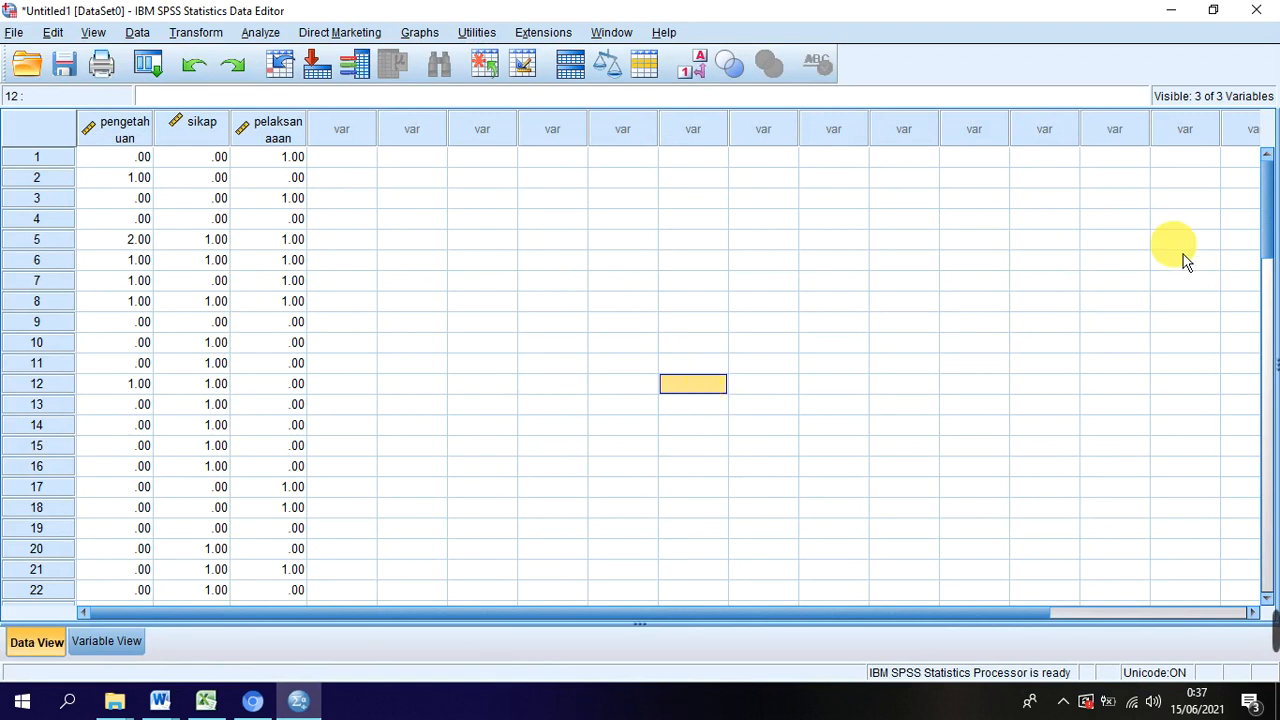
left_click(690, 280)
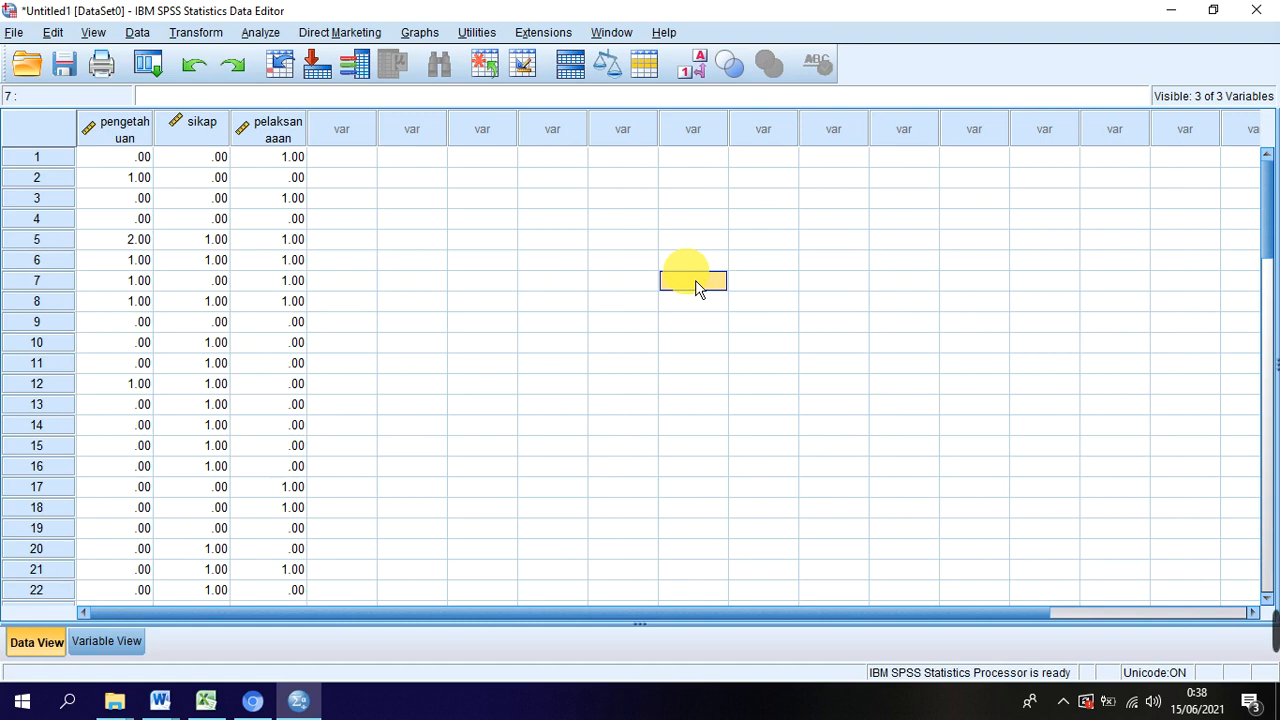
- Set up a Crosstabs analysis with pengetahuan and sikap as row variables and pelaksanaaan as the column variable
left_click(262, 32)
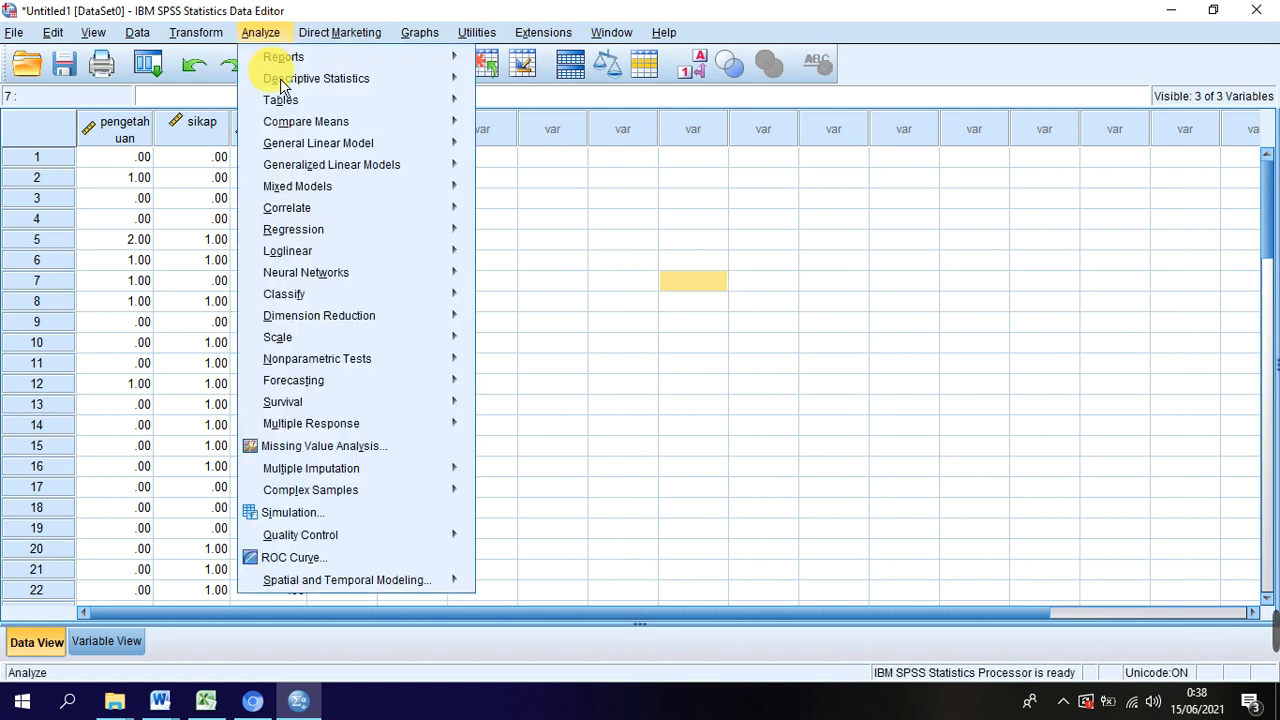
mouse_move(323, 170)
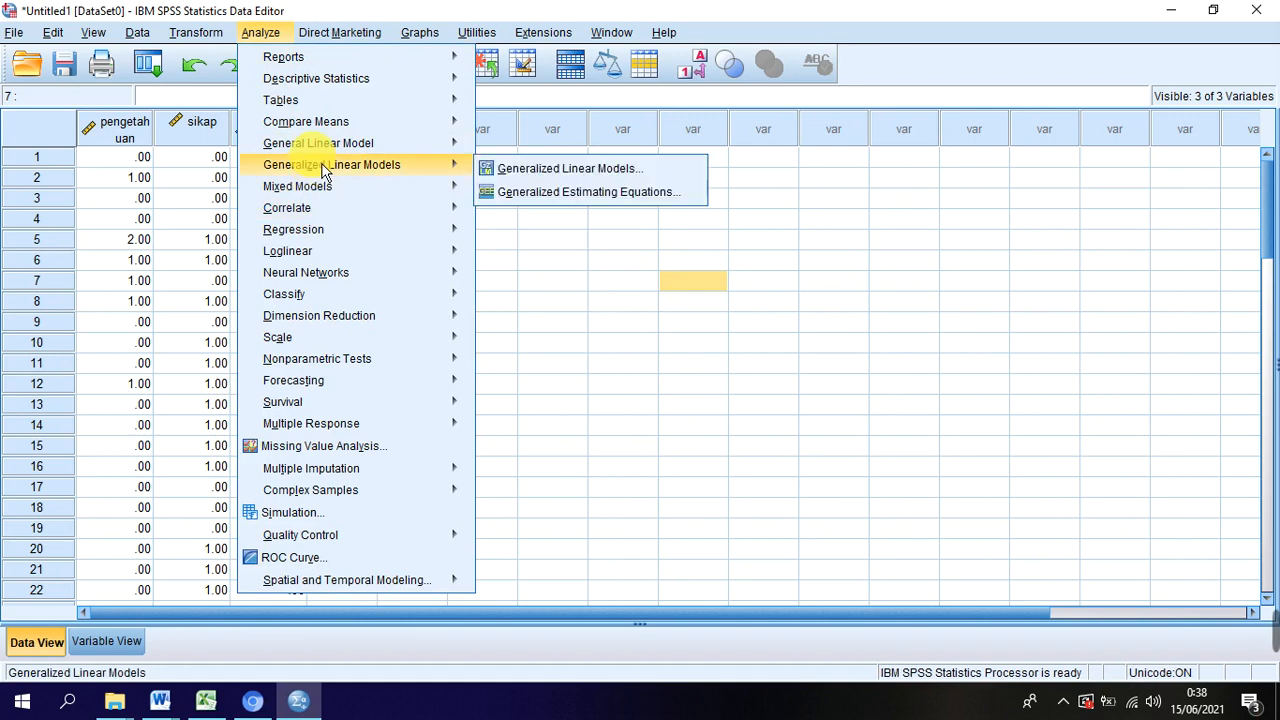
mouse_move(314, 90)
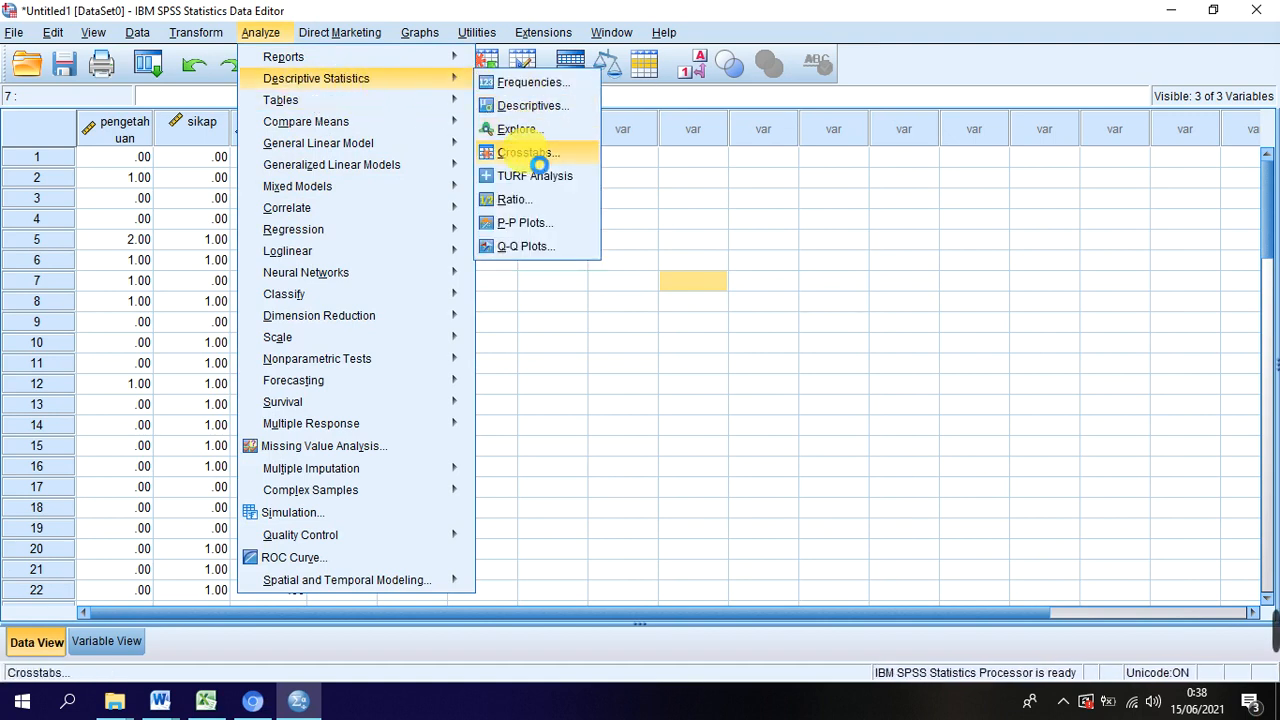
left_click(536, 153)
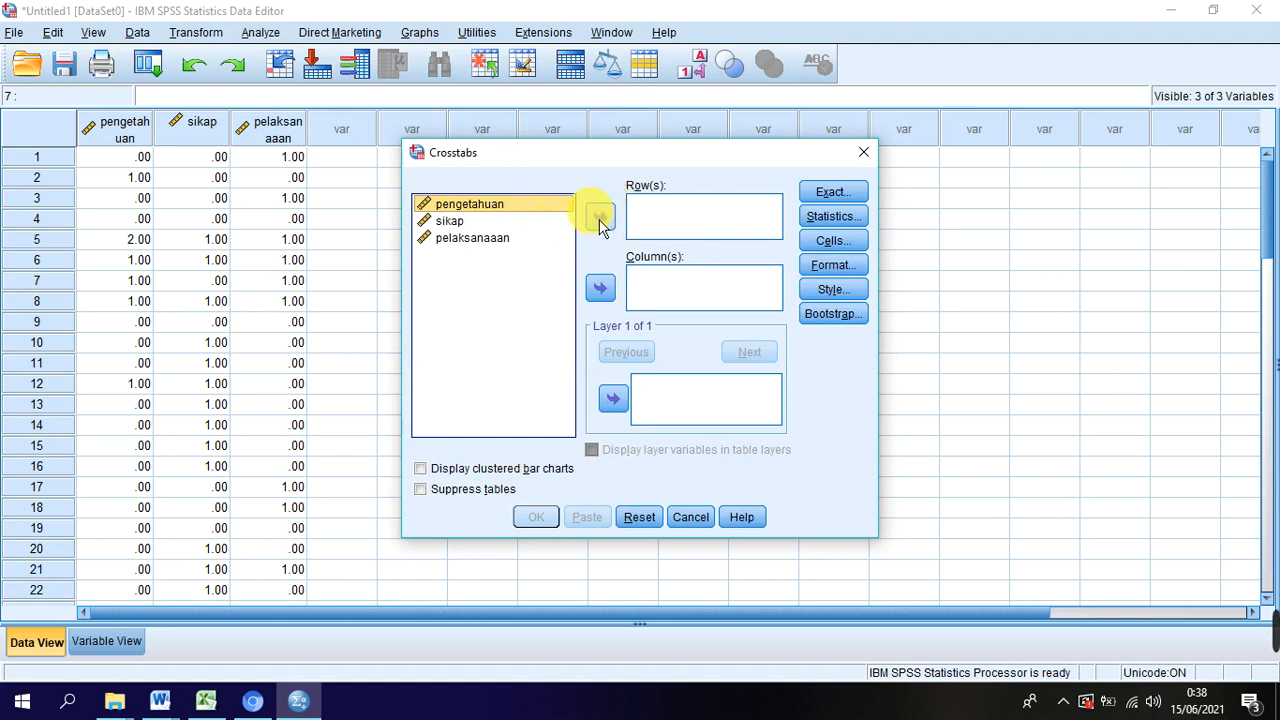
left_click(455, 221, "shift")
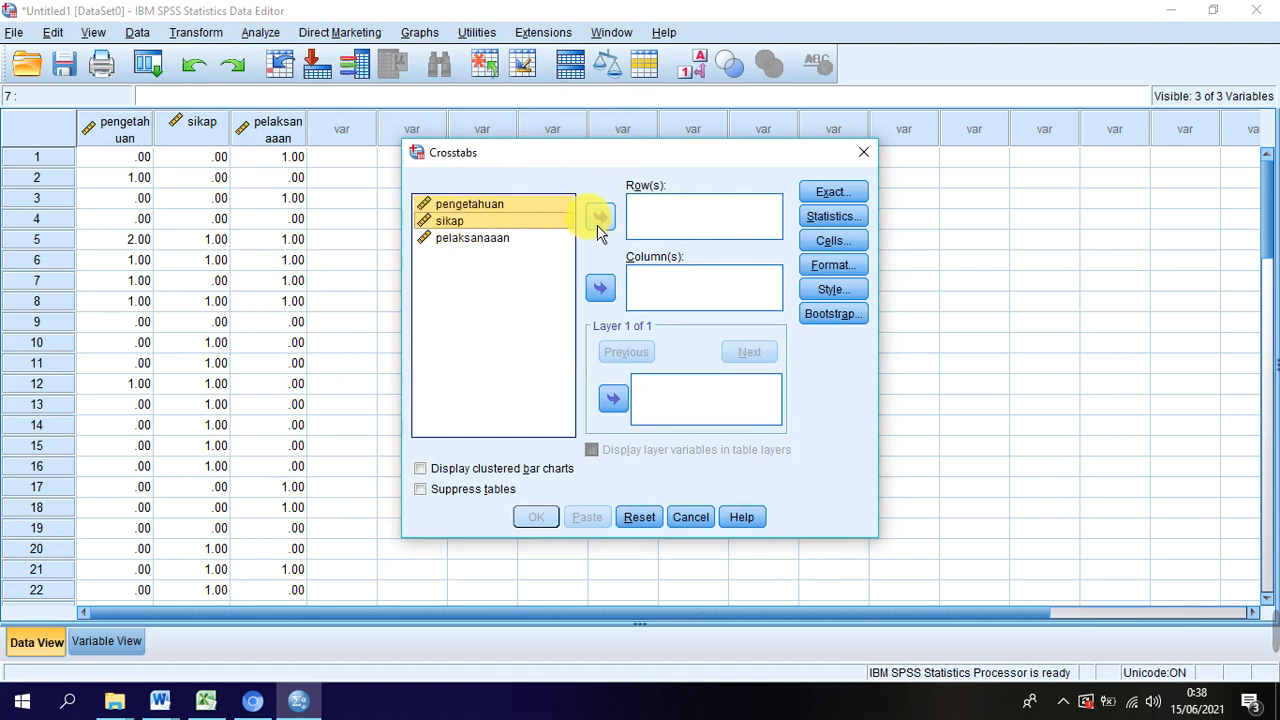
left_click(602, 226)
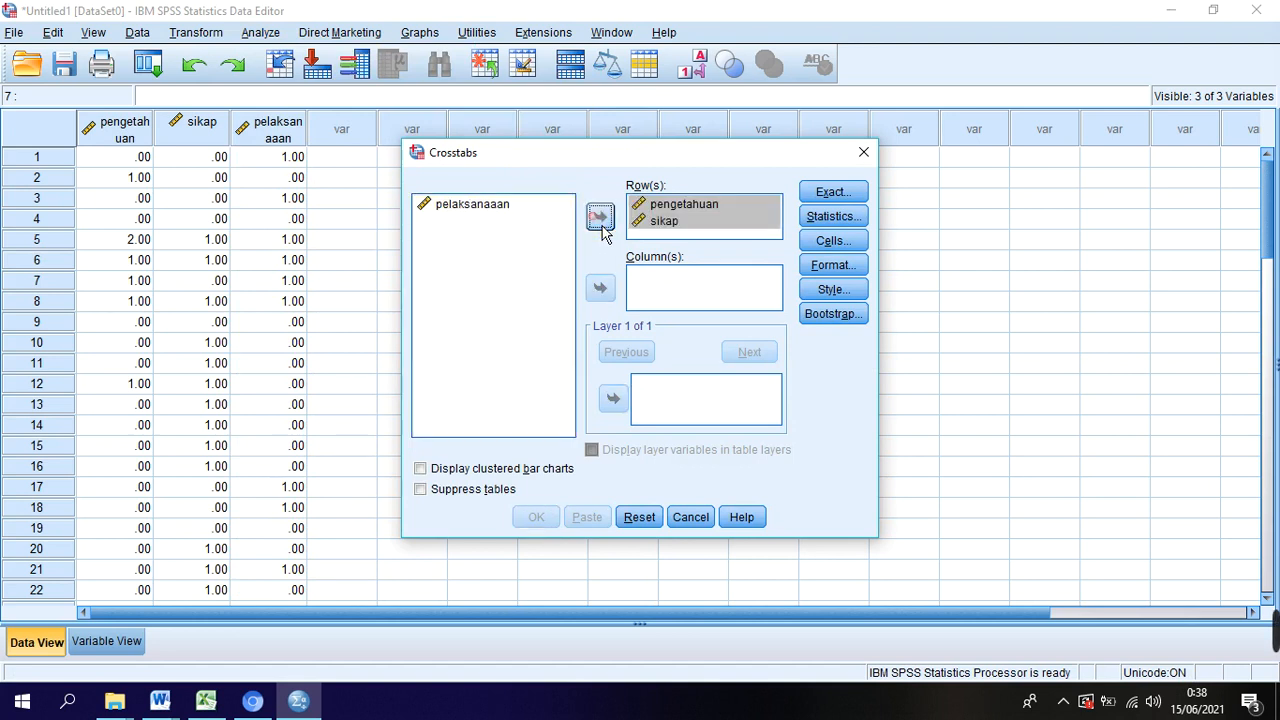
left_click(508, 225)
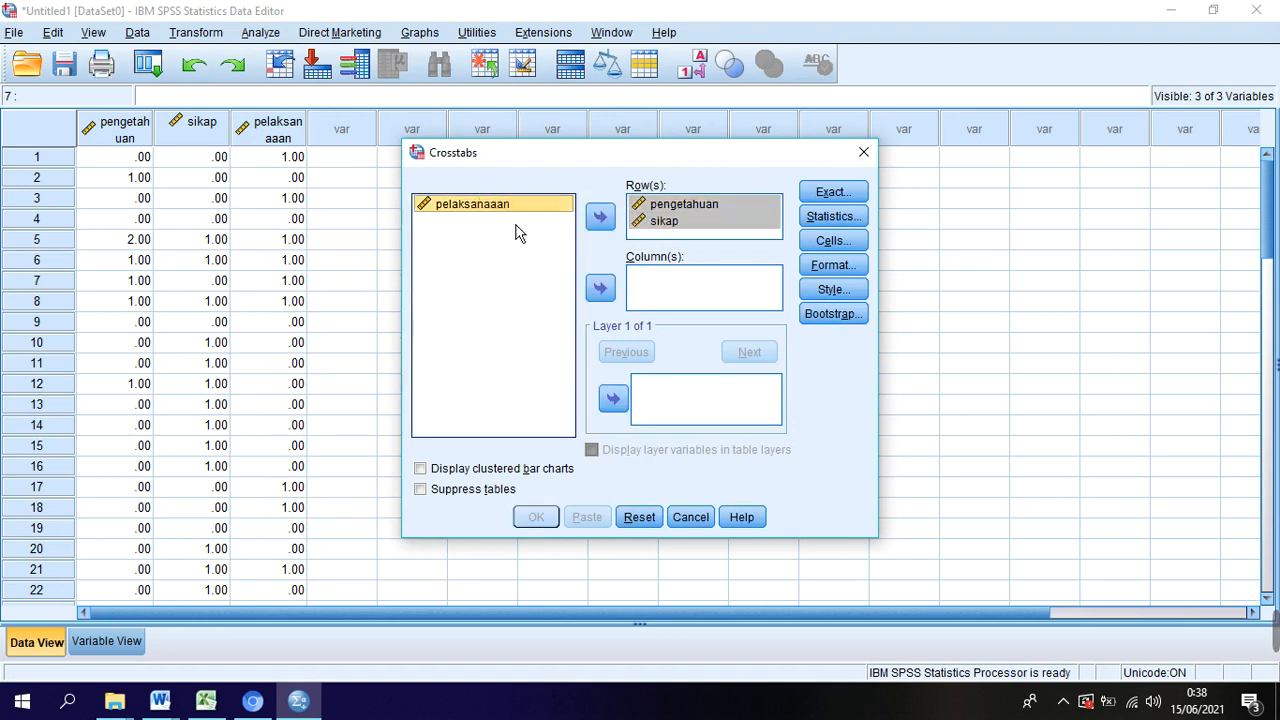
left_click(601, 288)
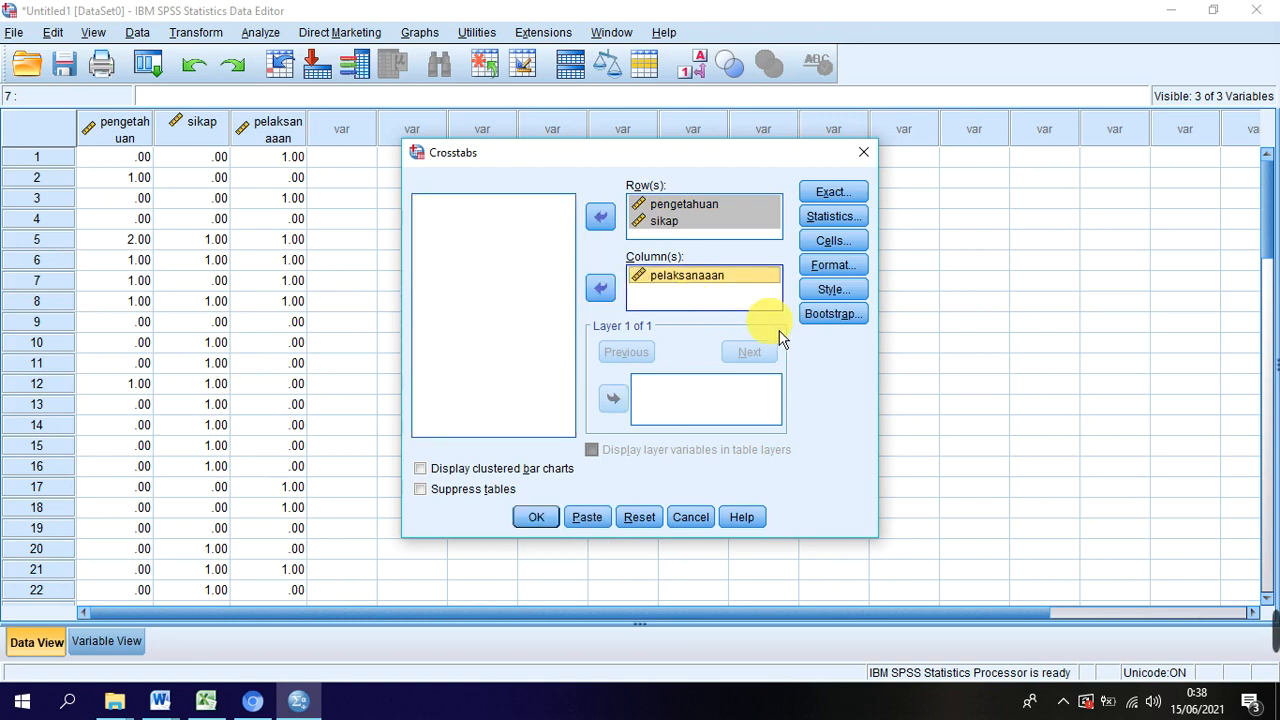
- Enable the Chi-square, Kendall's tau-b, Risk and Contingency coefficient statistics for the crosstabs
left_click(838, 220)
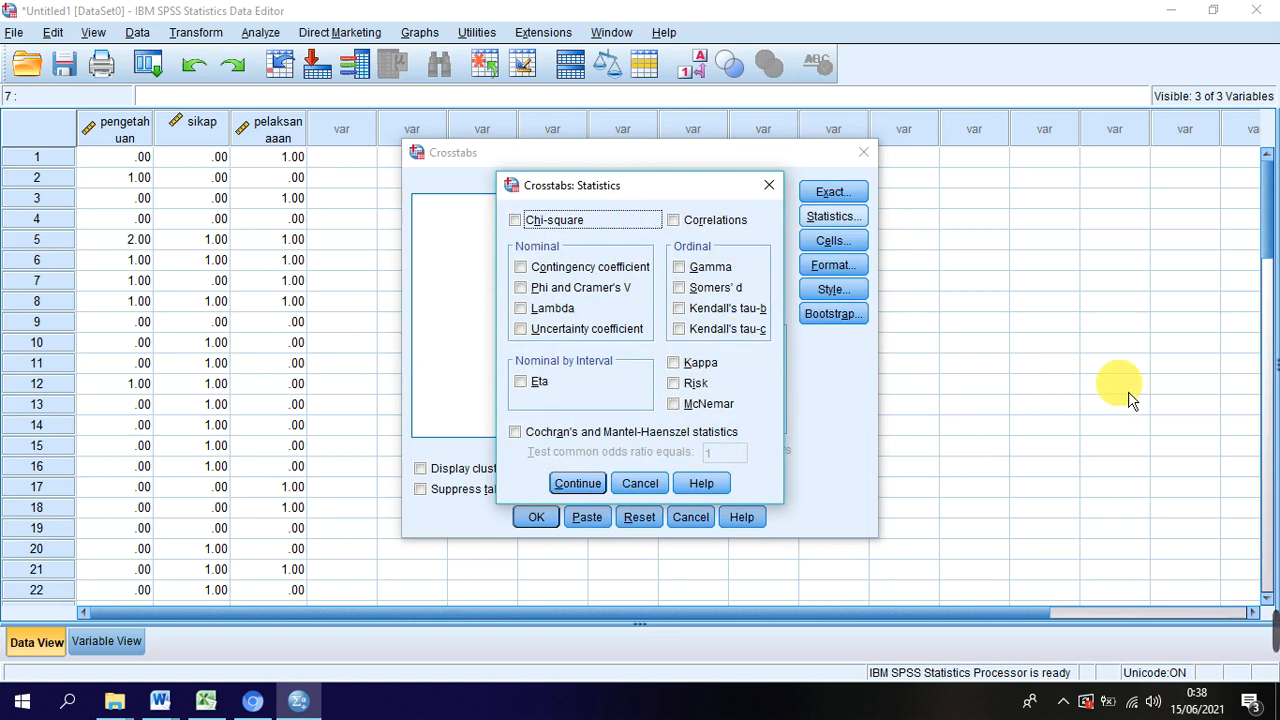
left_click(583, 234)
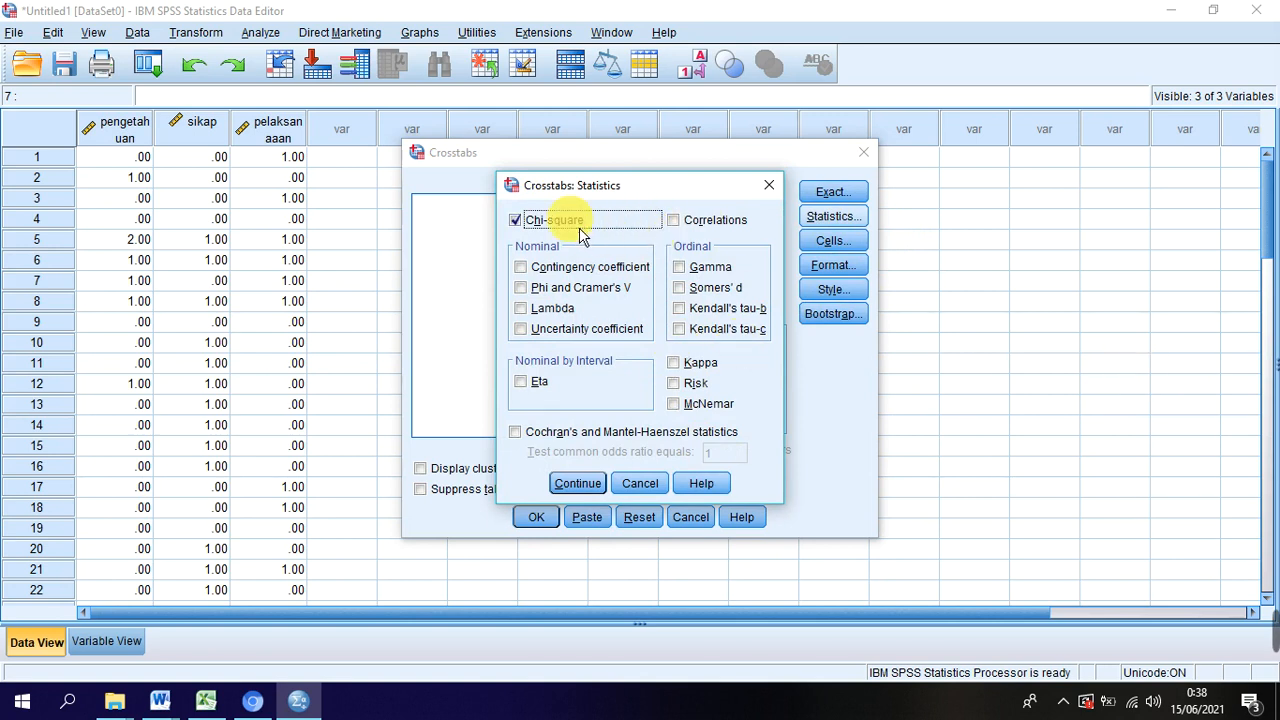
left_click(716, 312)
left_click(715, 318)
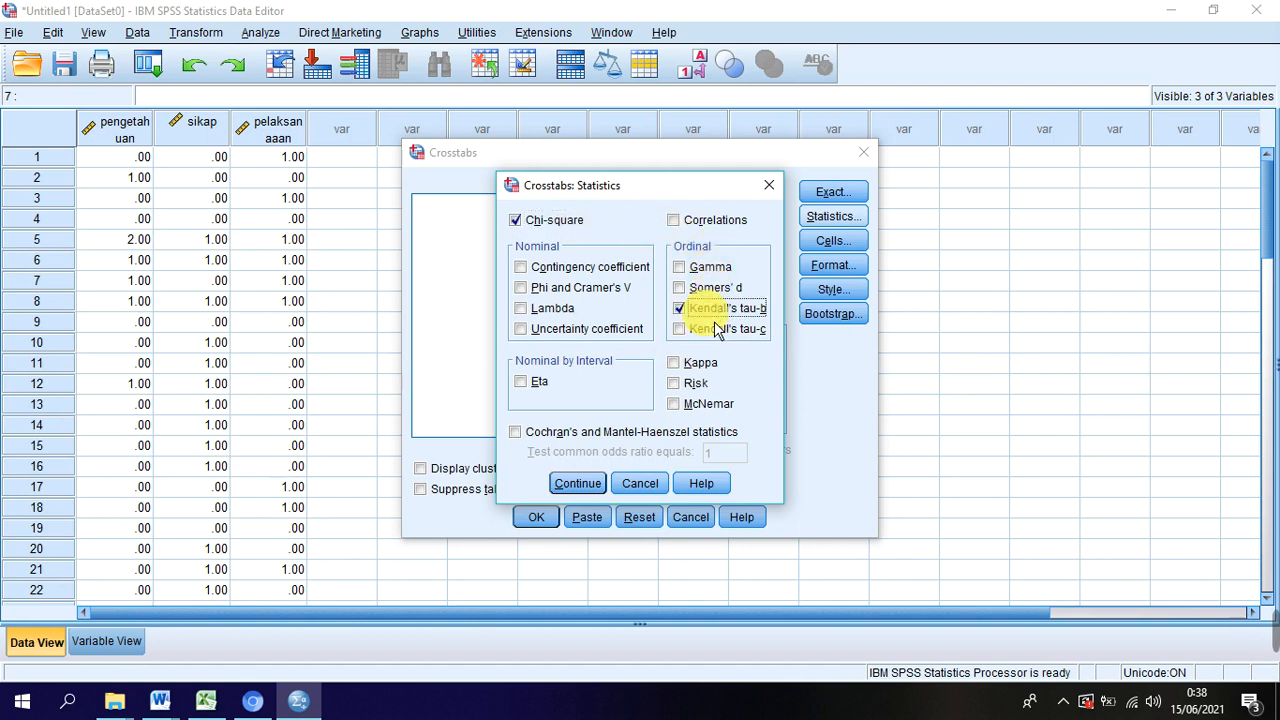
left_click(700, 388)
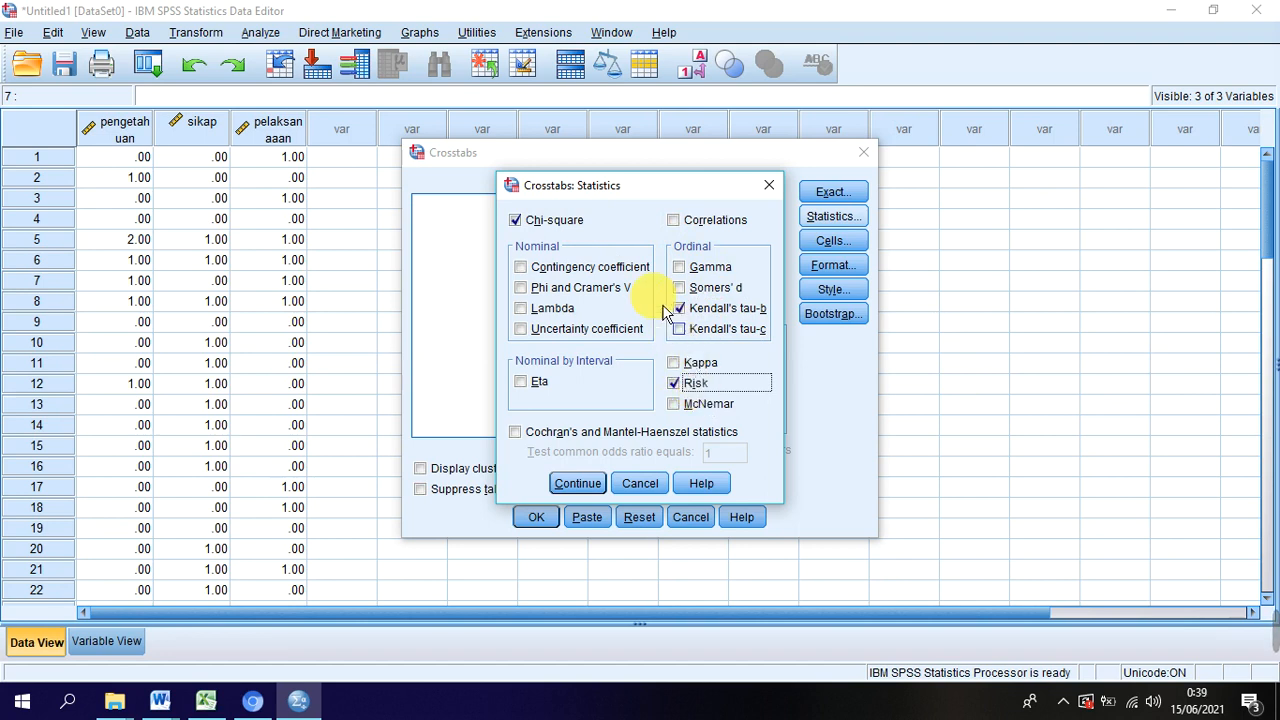
left_click(612, 268)
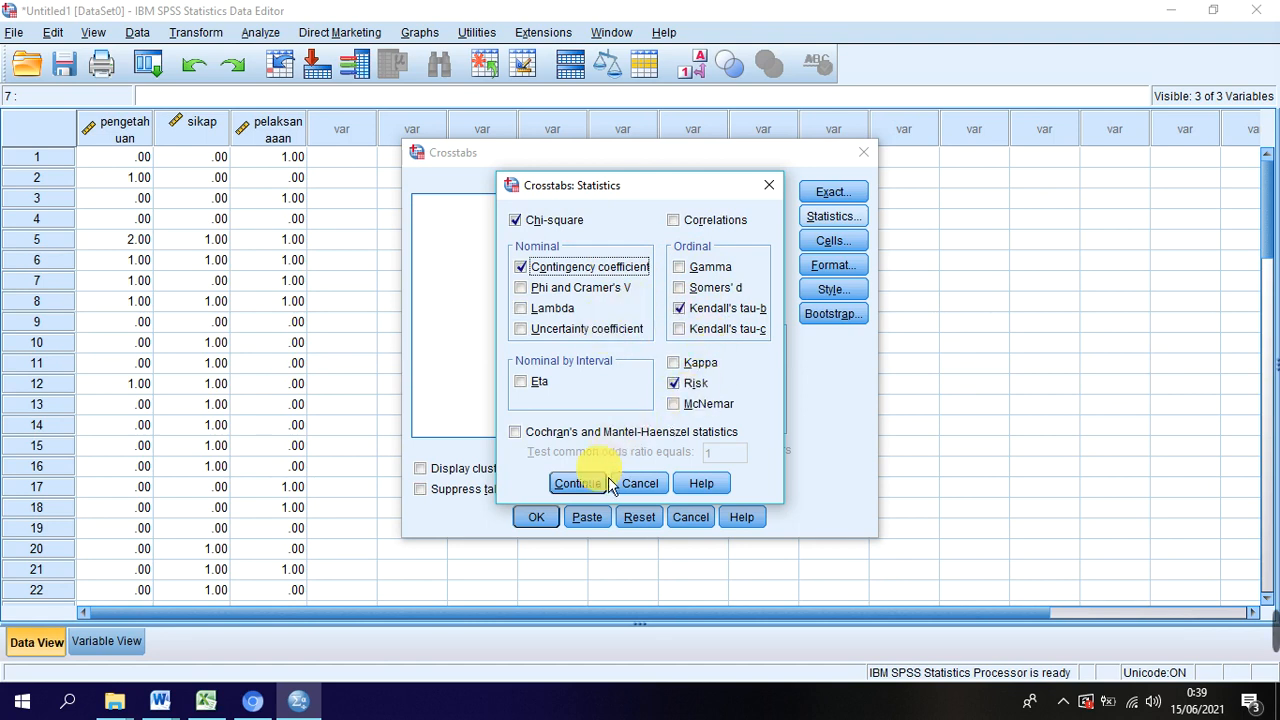
left_click(577, 484)
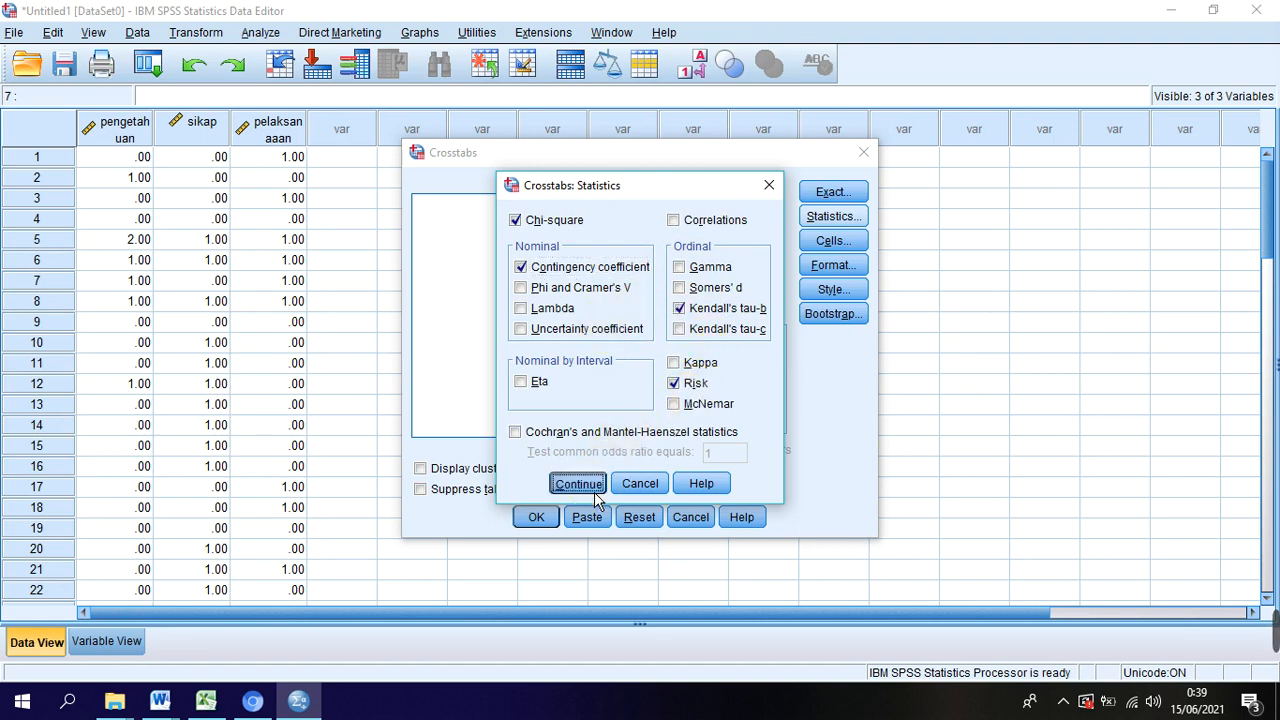
- Add expected counts and row percentages to the crosstab cell display
left_click(858, 243)
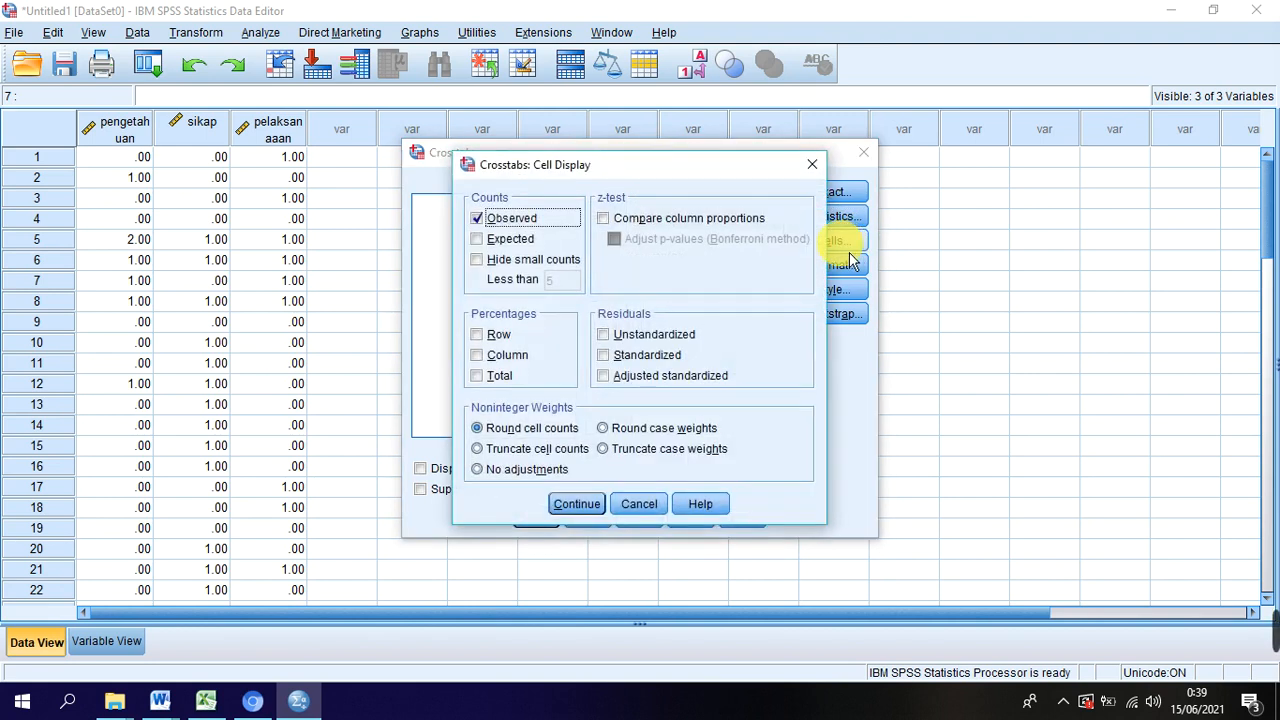
left_click(535, 247)
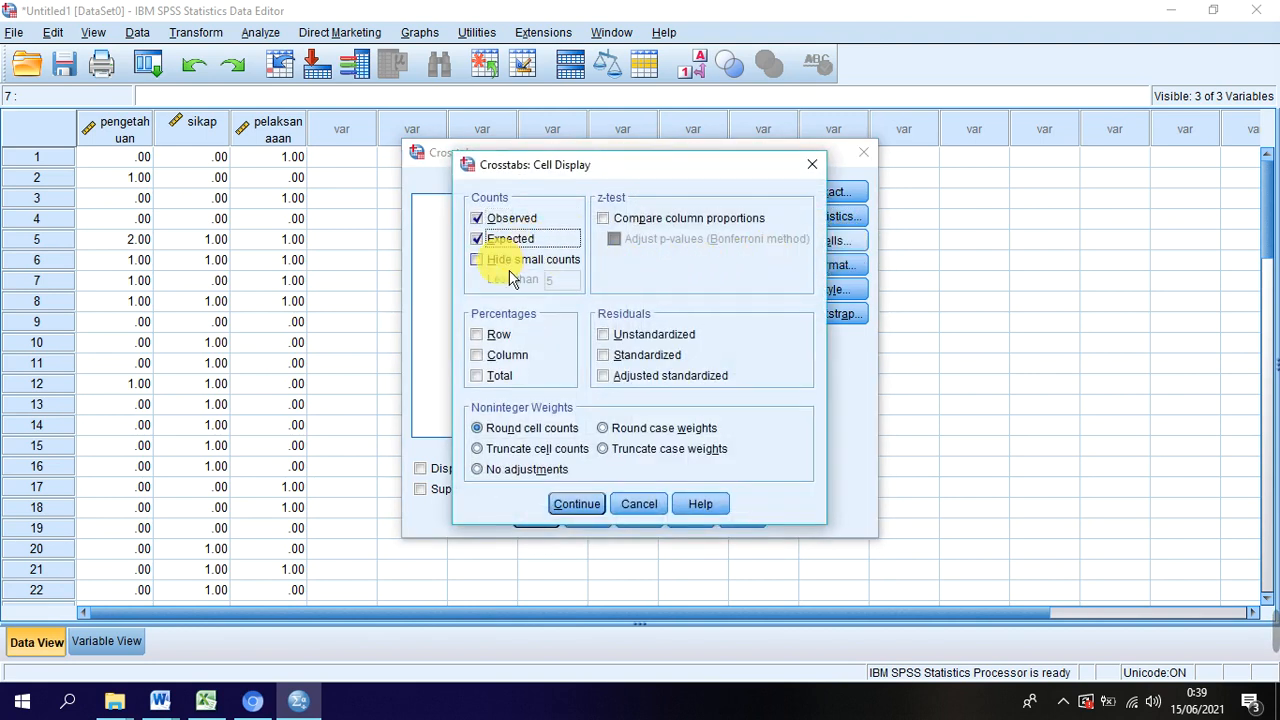
left_click(510, 338)
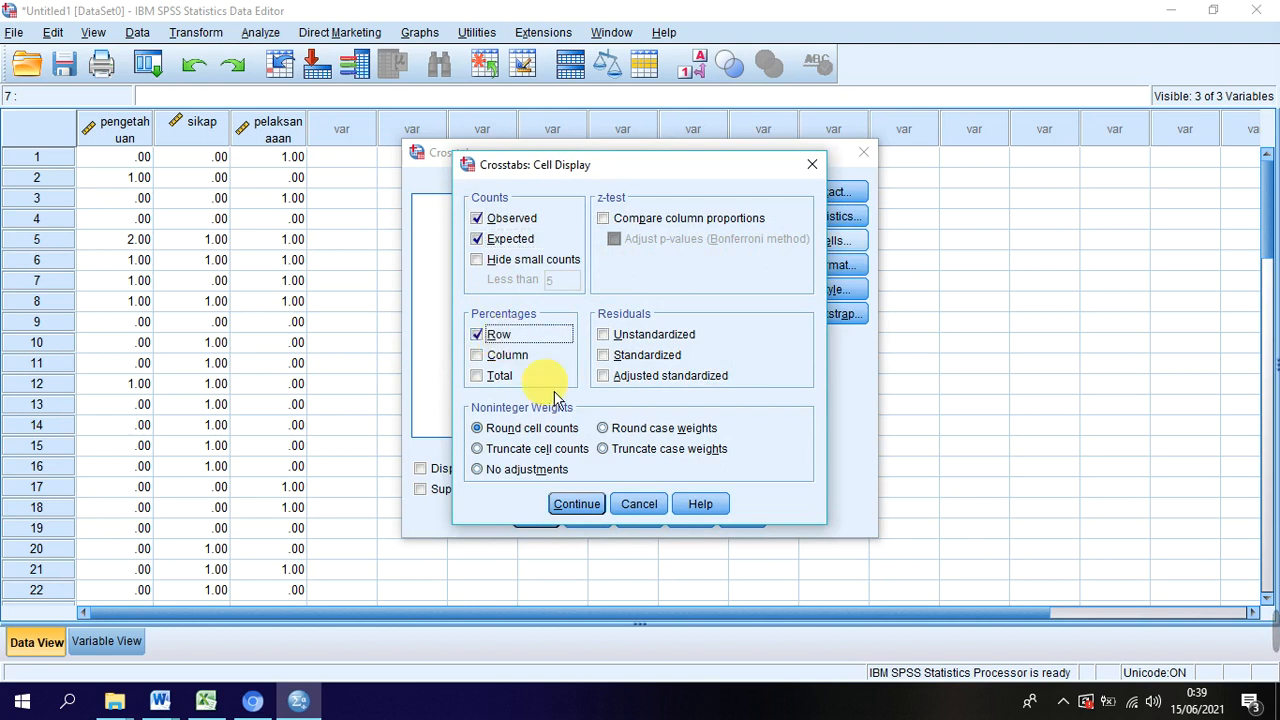
left_click(586, 502)
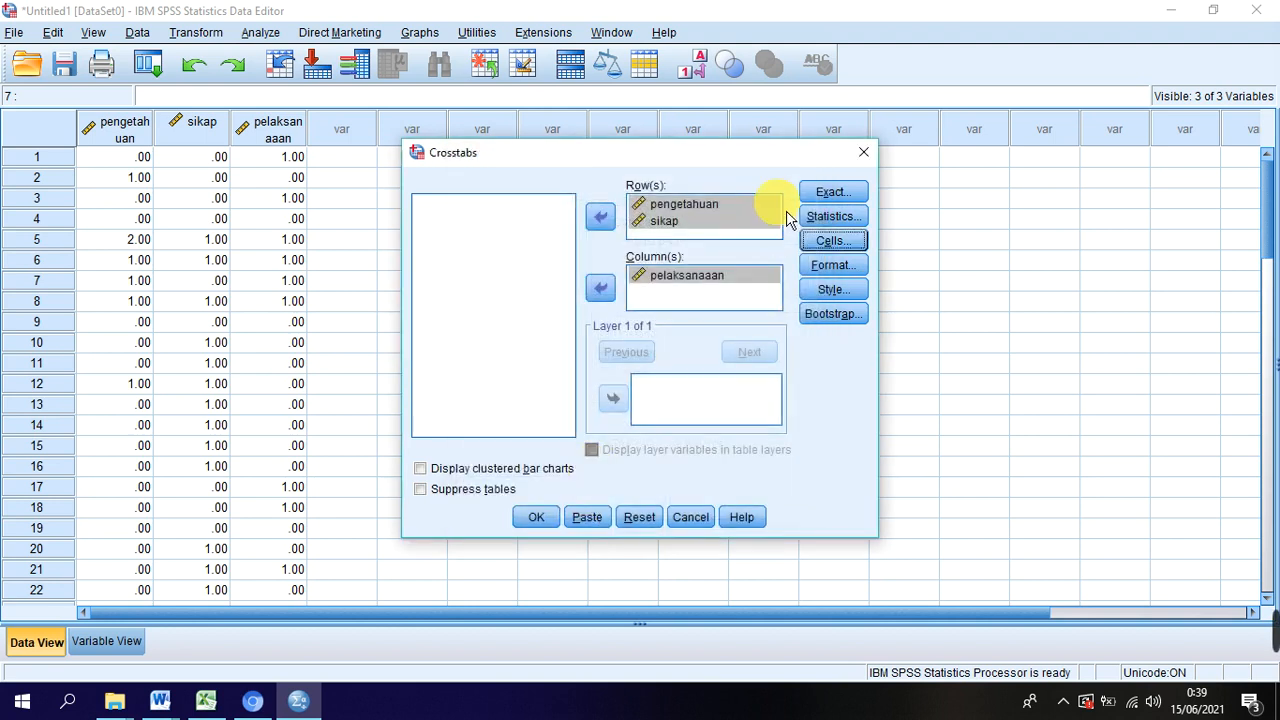
- Accept the Asymptotic only setting for exact tests and run the Crosstabs analysis
left_click(833, 191)
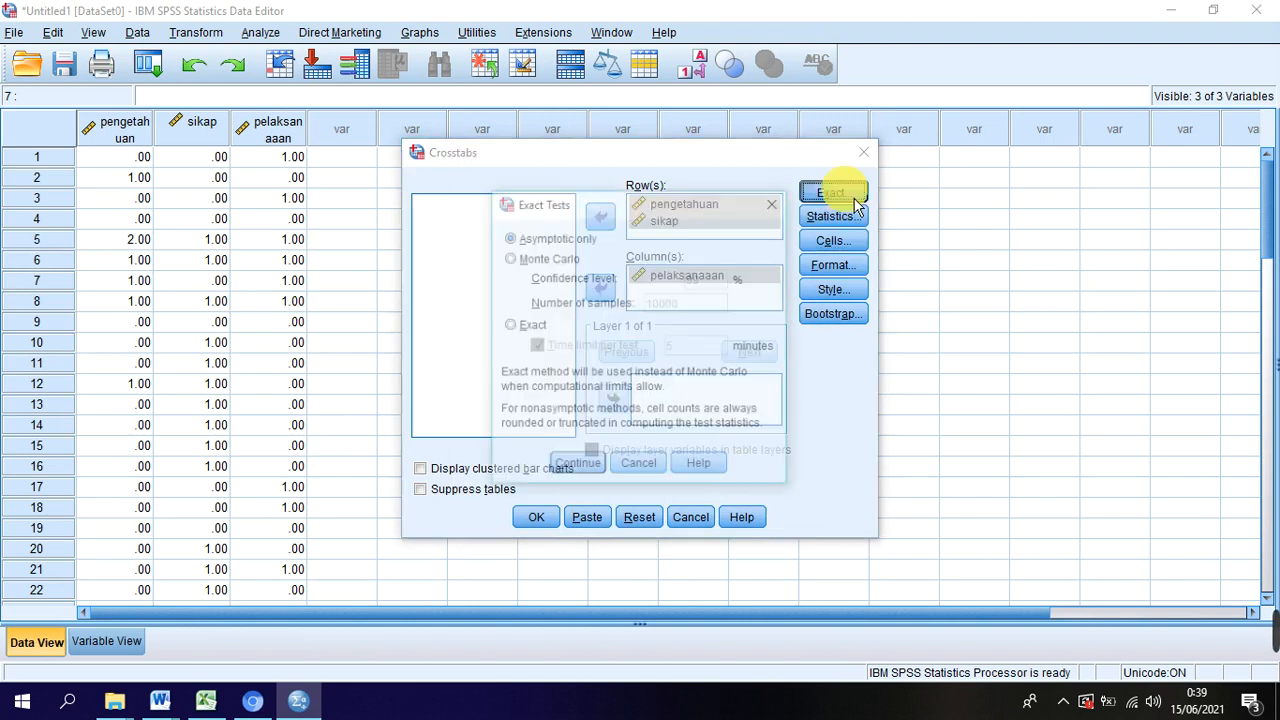
left_click(600, 471)
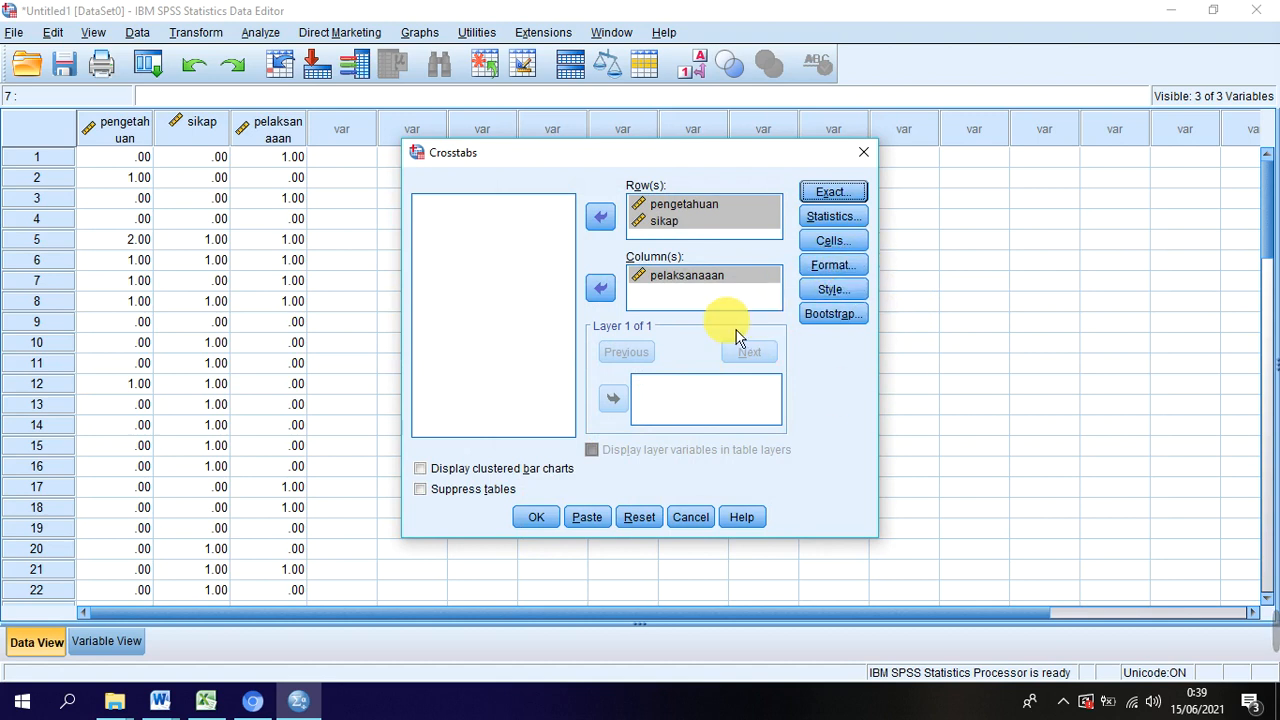
left_click(545, 527)
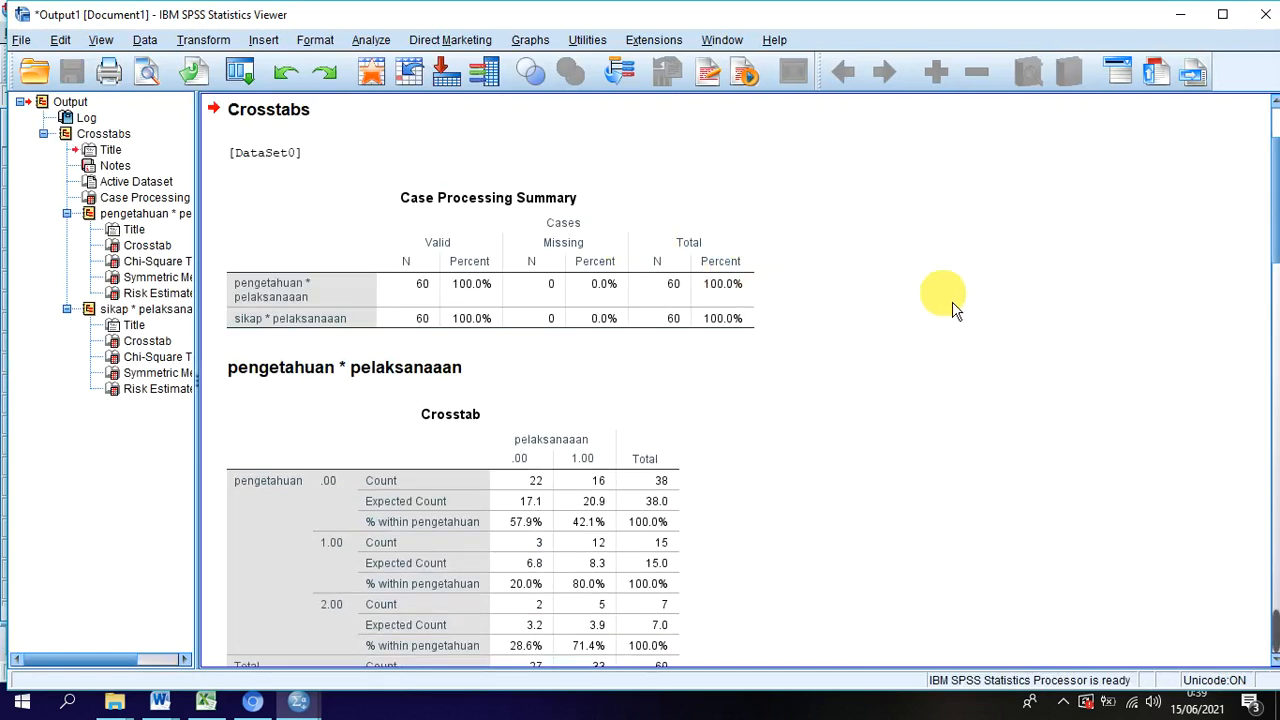
- Delete the CROSSTABS syntax log and the [DataSet0] active dataset line from the output
scroll(955, 305, "down", 3)
scroll(940, 298, "up", 5)
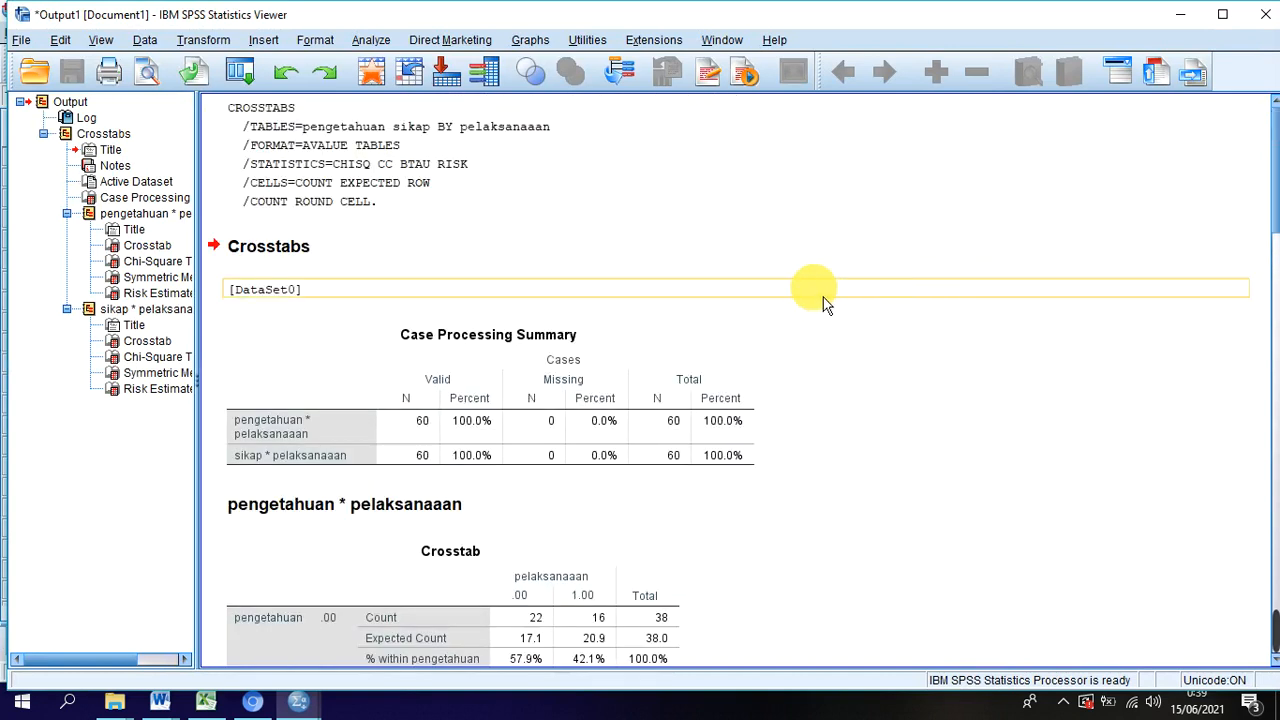
left_click(489, 187)
key("Delete")
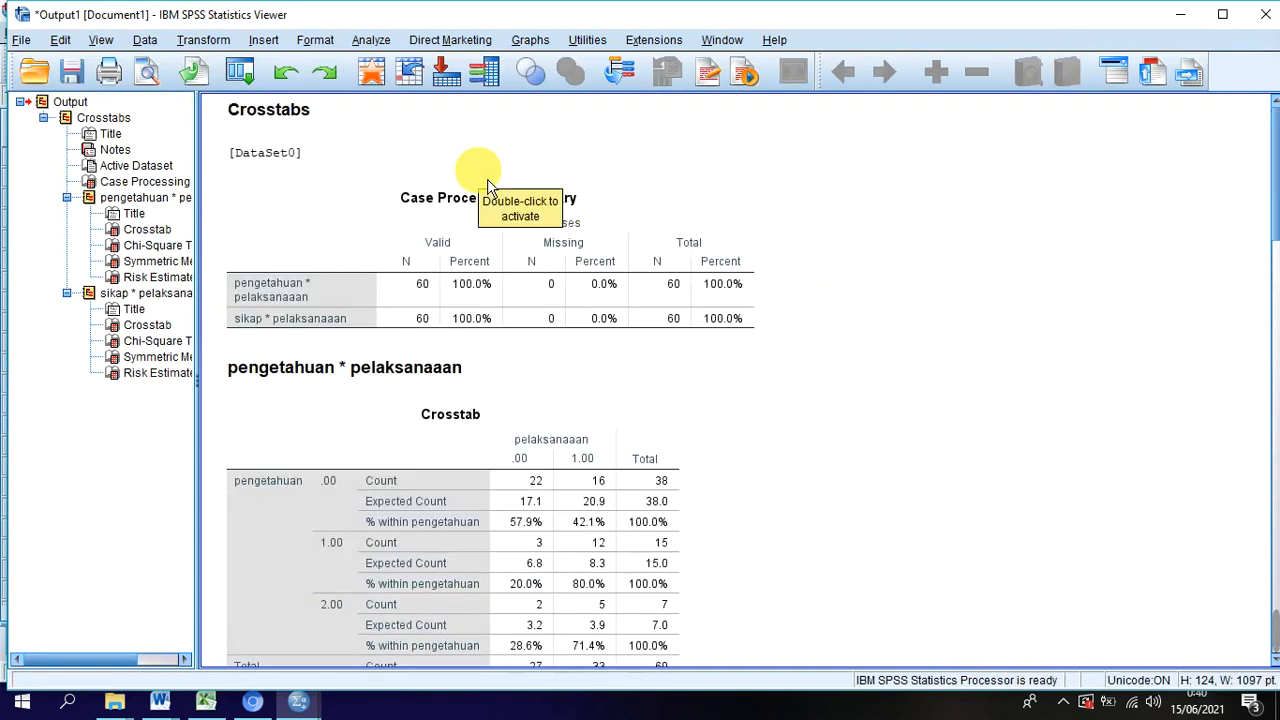
left_click(383, 160)
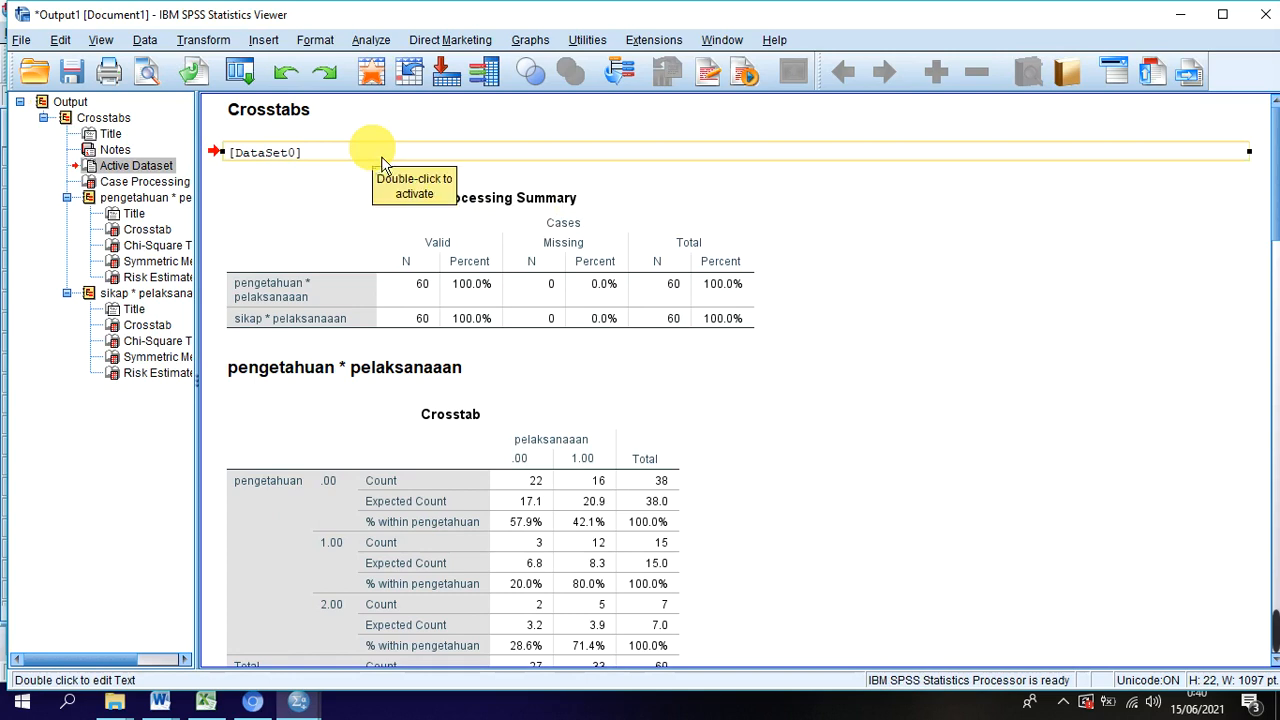
left_click(303, 160)
key("Delete")
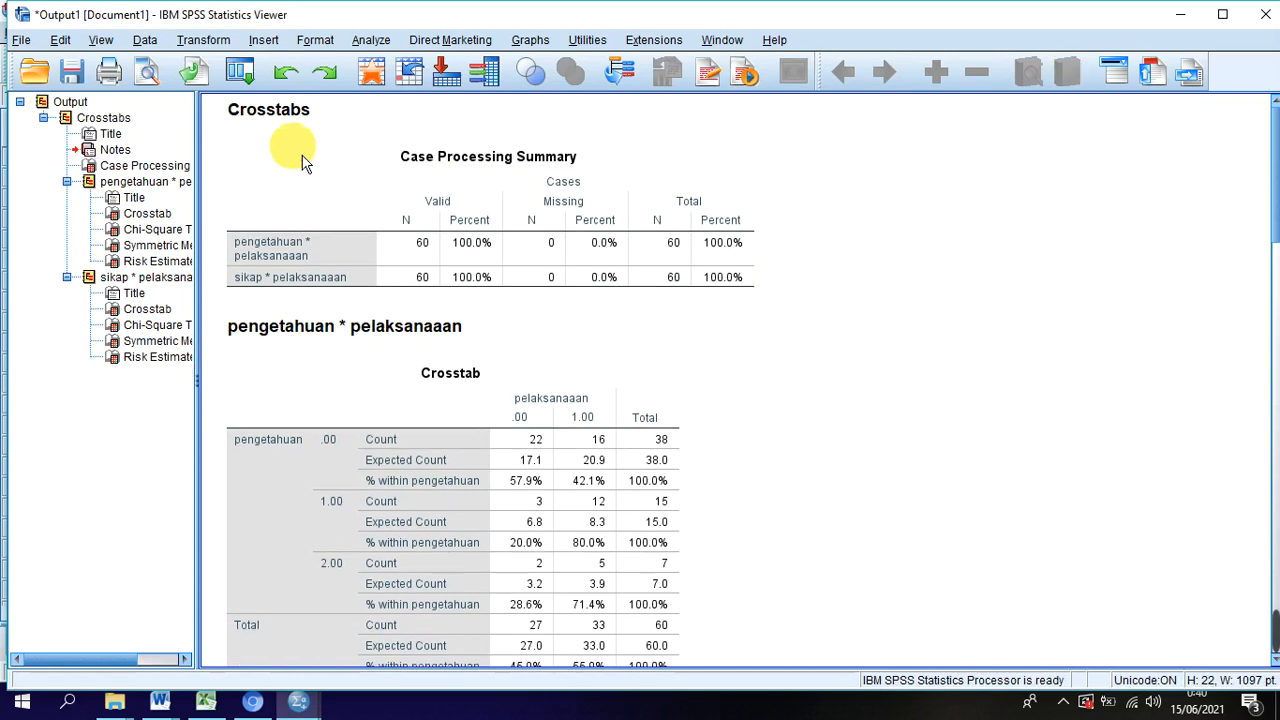
- Examine the valid case counts for both variable pairs in the Case Processing Summary table
left_click(440, 255)
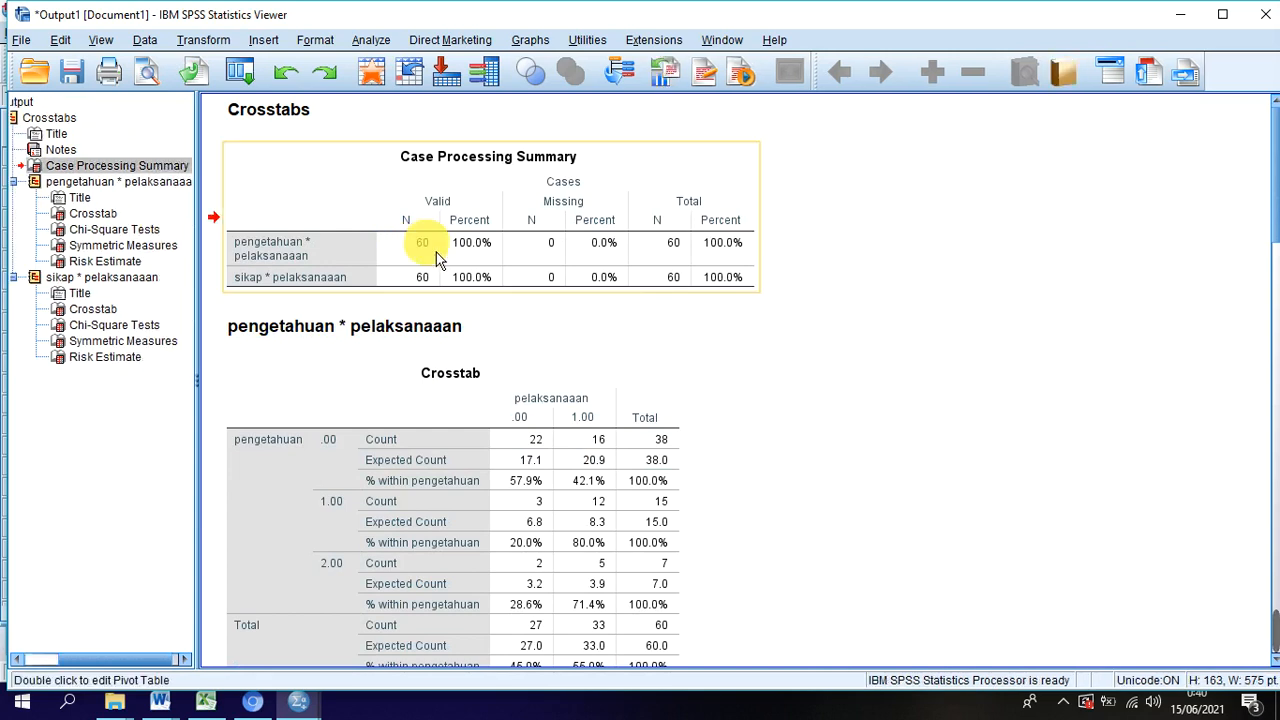
left_click(429, 284)
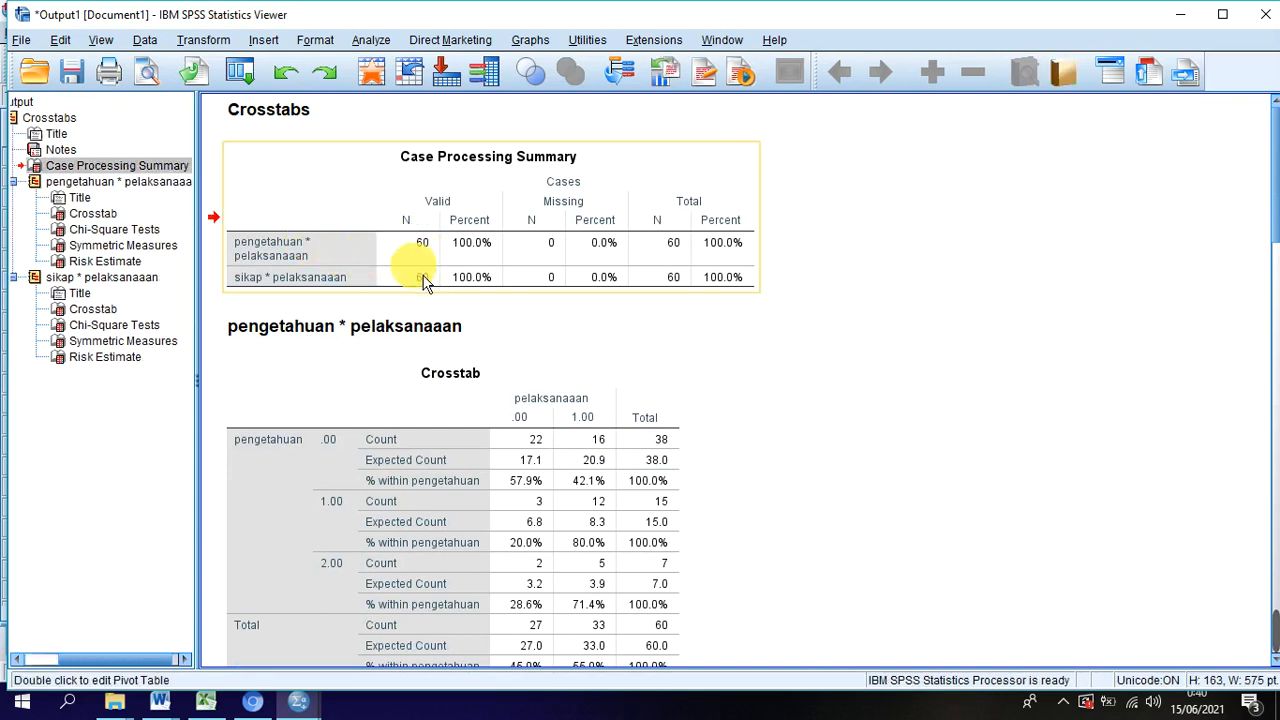
- Examine the missing and total case figures for both variable pairs in the Case Processing Summary table
left_click(424, 288)
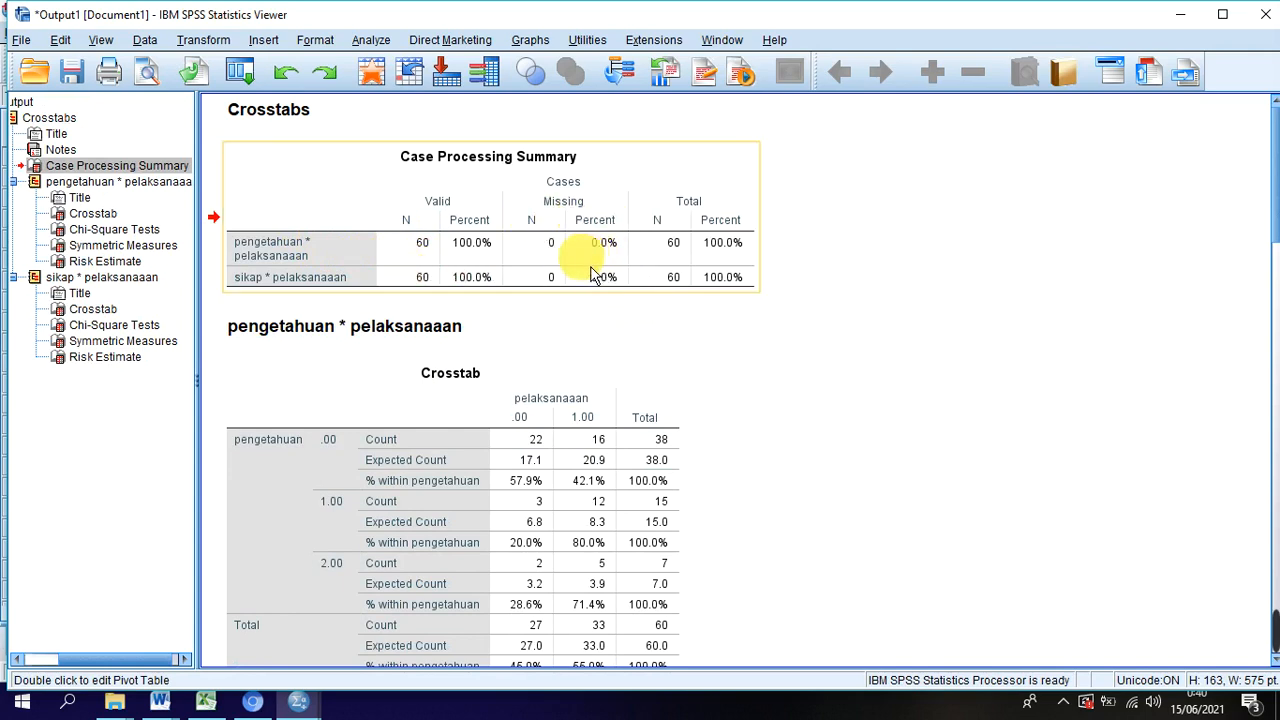
left_click(553, 247)
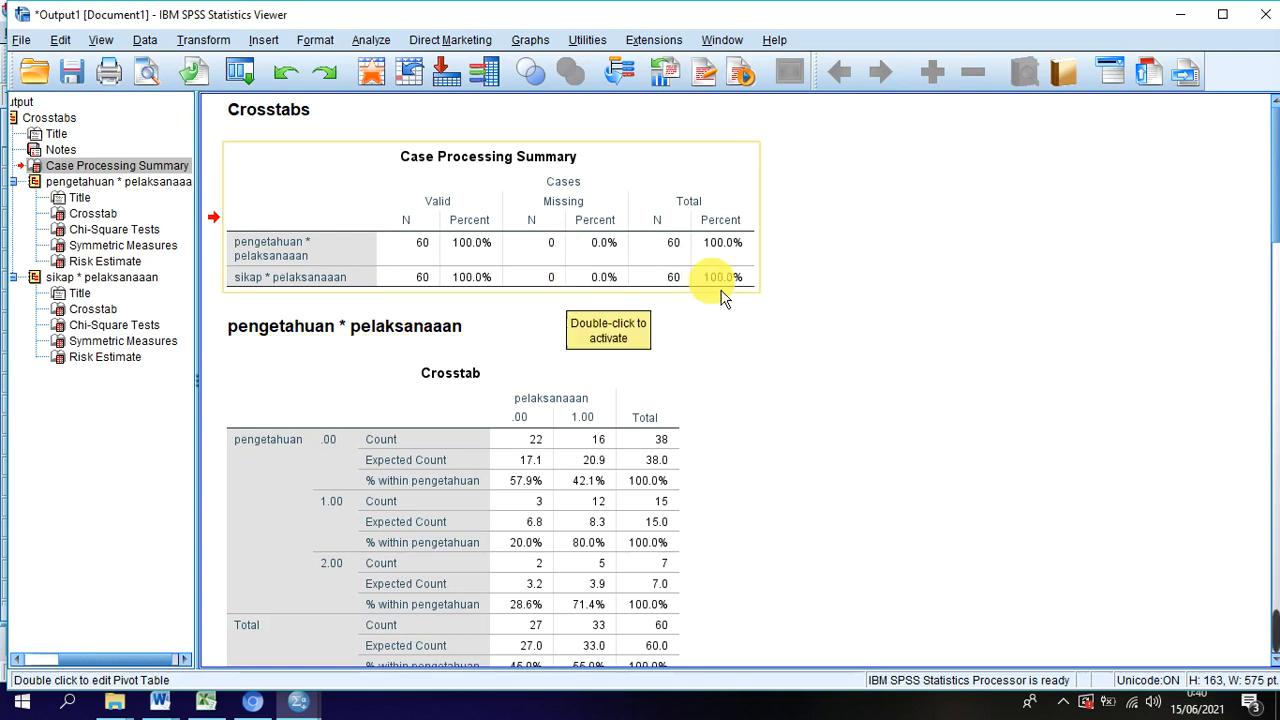
left_click(555, 279)
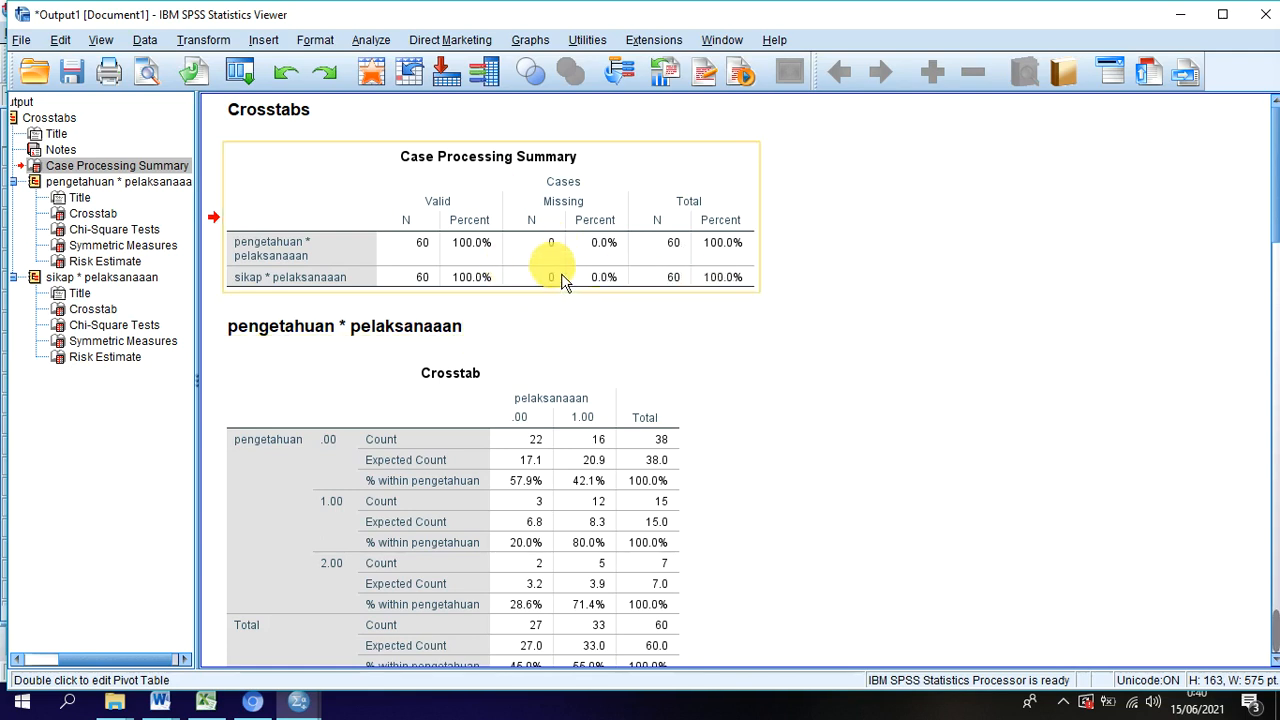
left_click(560, 252)
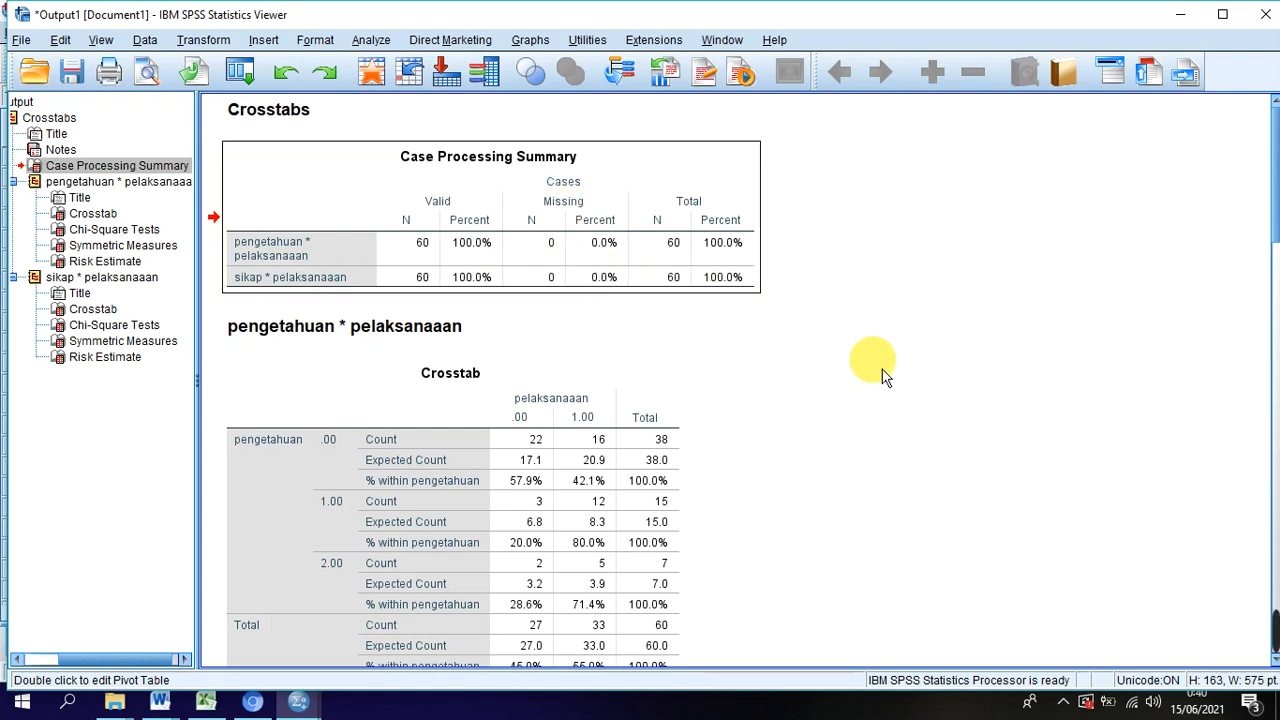
- Examine the row and column categories of the pengetahuan * pelaksanaaan crosstab
scroll(880, 390, "down", 2)
scroll(880, 400, "down", 2)
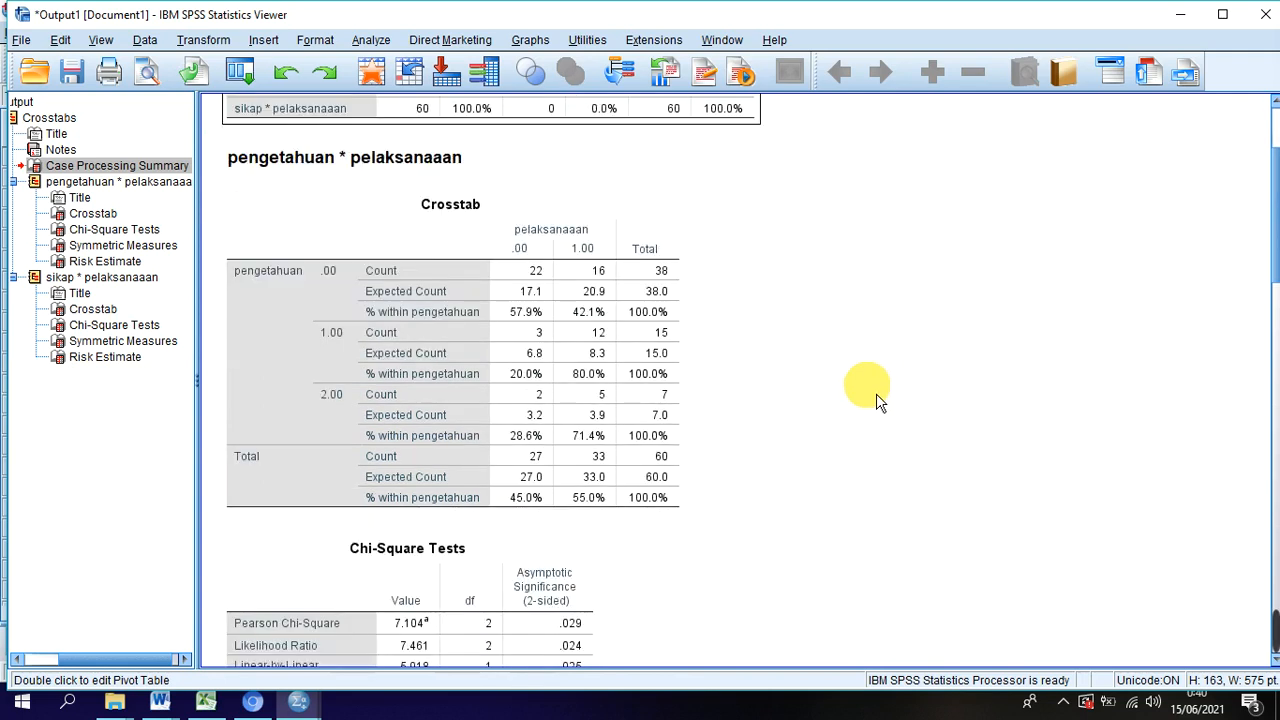
left_click(527, 336)
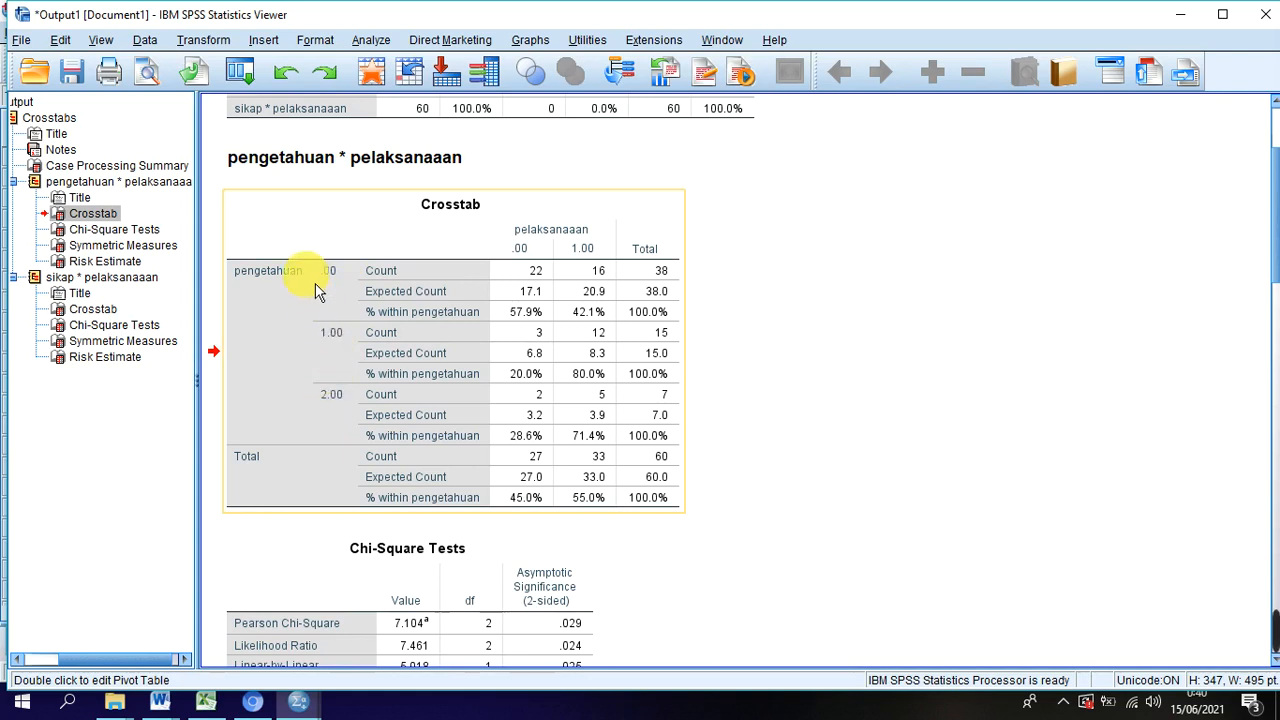
left_click(363, 290)
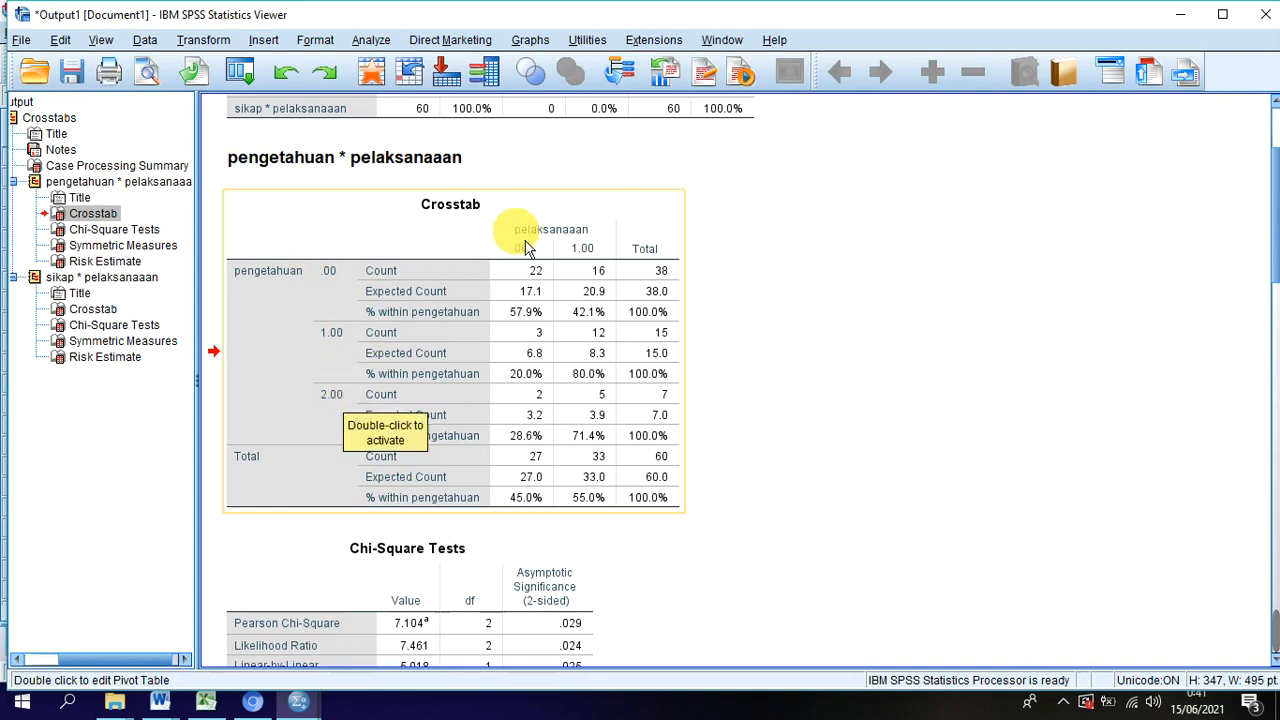
left_click(569, 251)
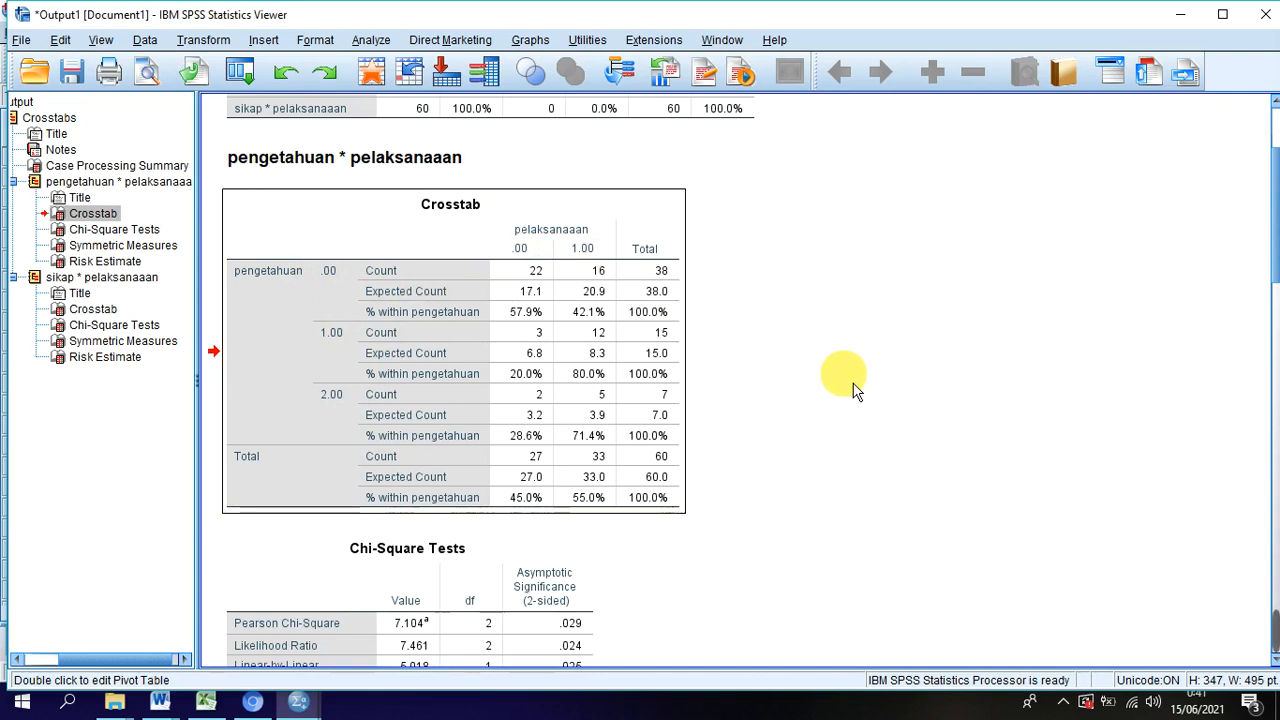
- Review the pengetahuan * pelaksanaaan crosstab together with its Chi-Square Tests, Symmetric Measures and Risk Estimate tables
scroll(855, 390, "down", 3)
scroll(855, 390, "up", 6)
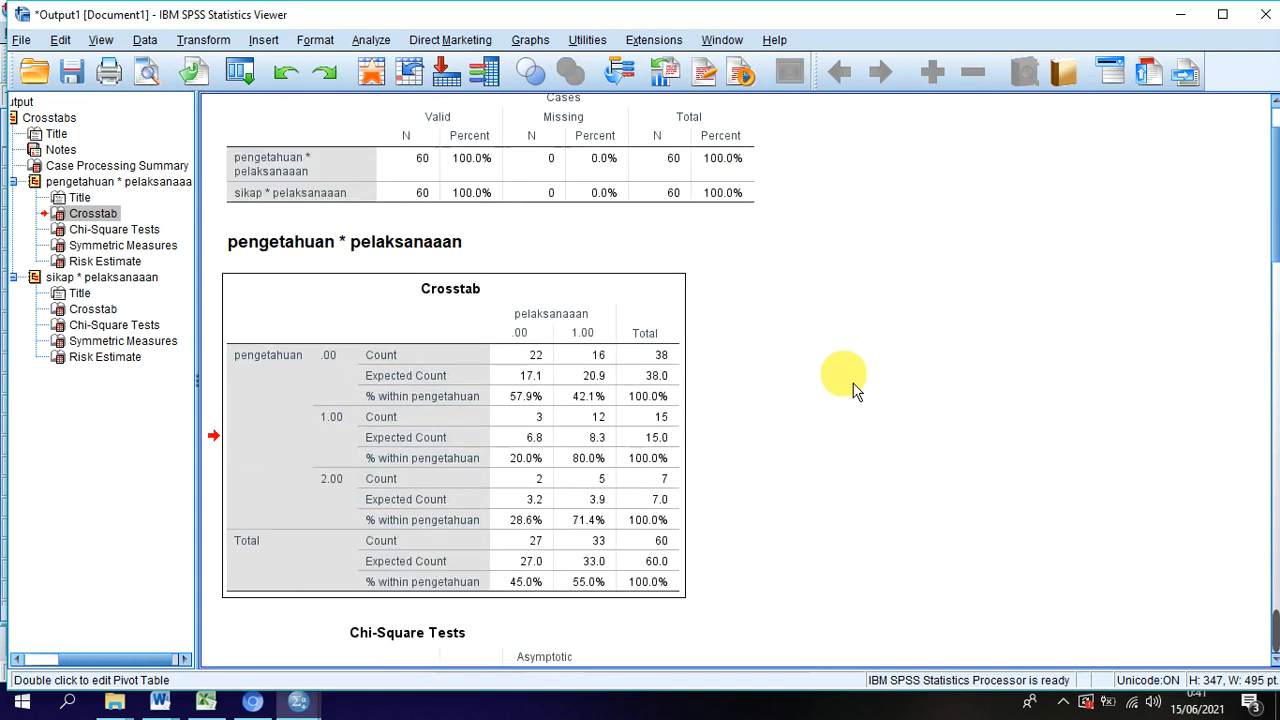
scroll(855, 390, "down", 2)
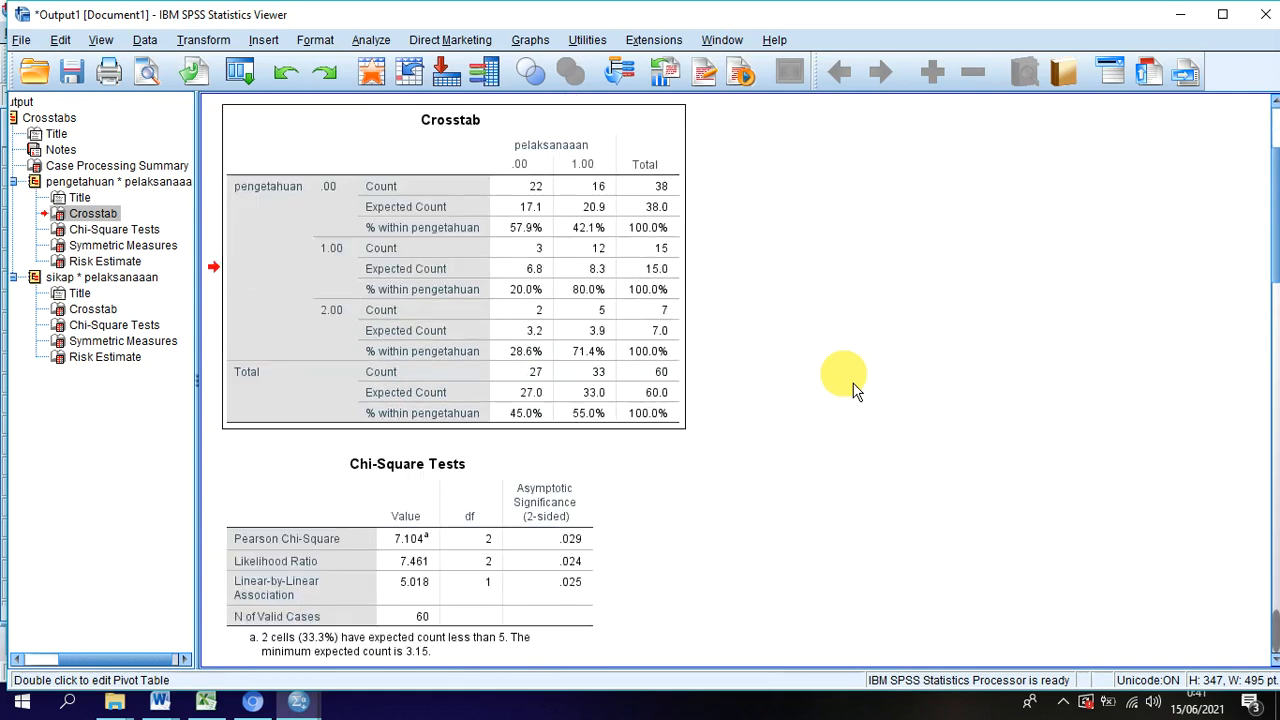
scroll(855, 390, "up", 2)
scroll(855, 390, "down", 1)
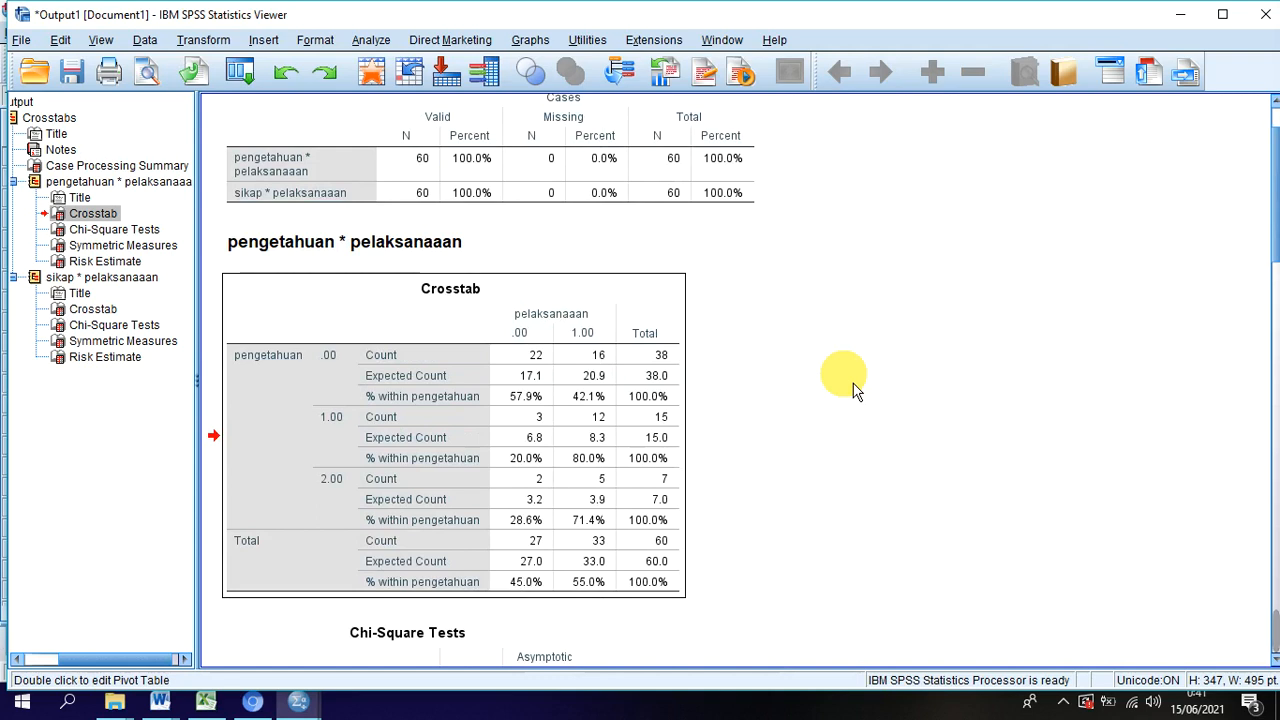
scroll(855, 390, "down", 2)
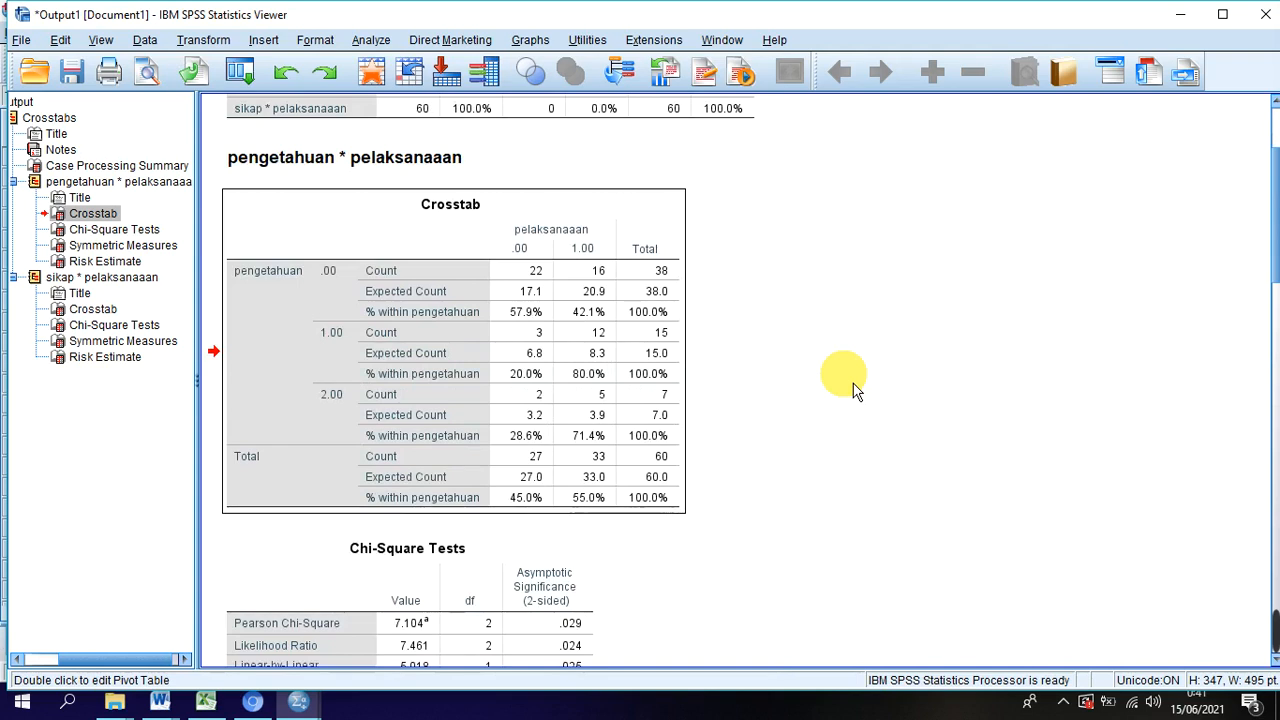
scroll(855, 390, "down", 2)
scroll(855, 390, "down", 8)
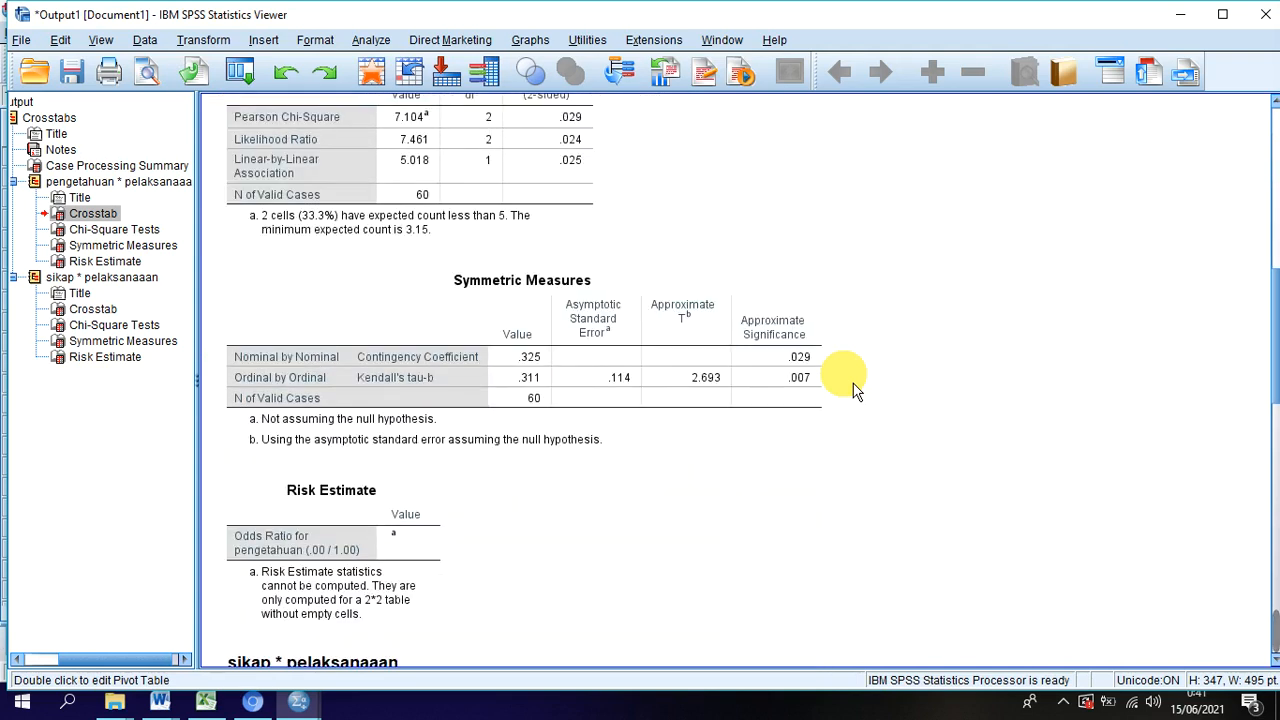
scroll(855, 390, "up", 12)
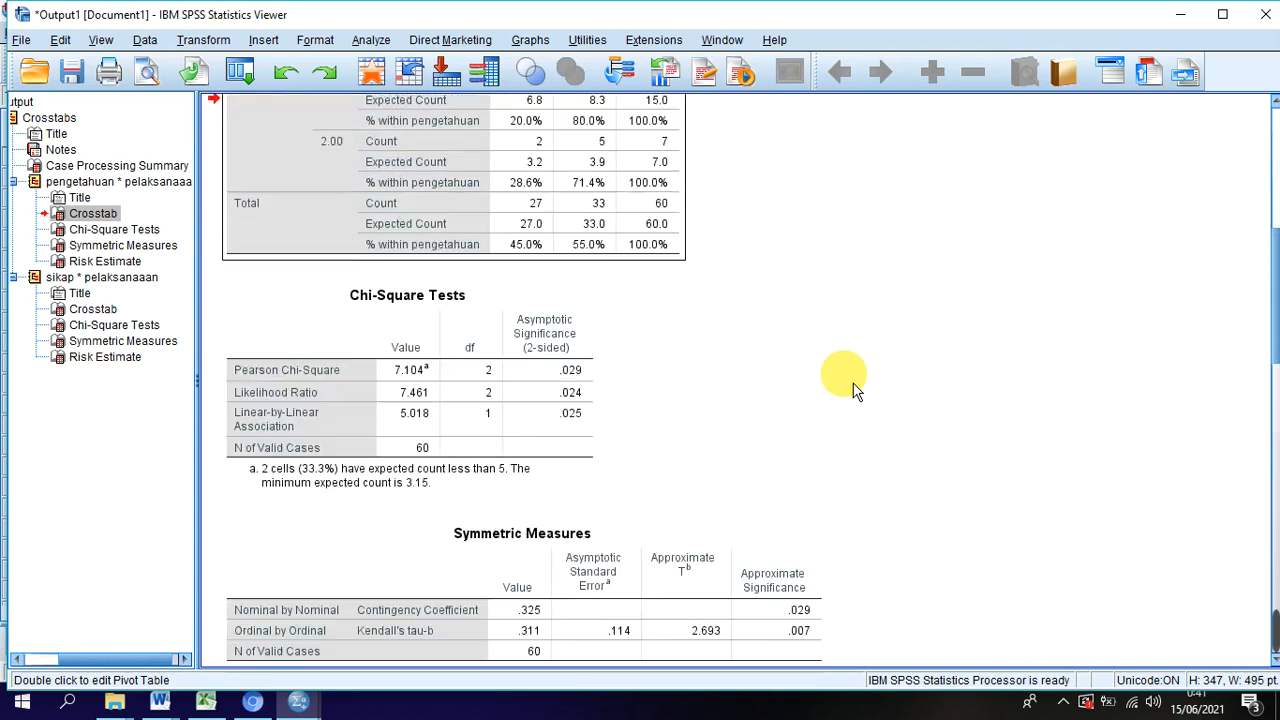
scroll(855, 390, "down", 2)
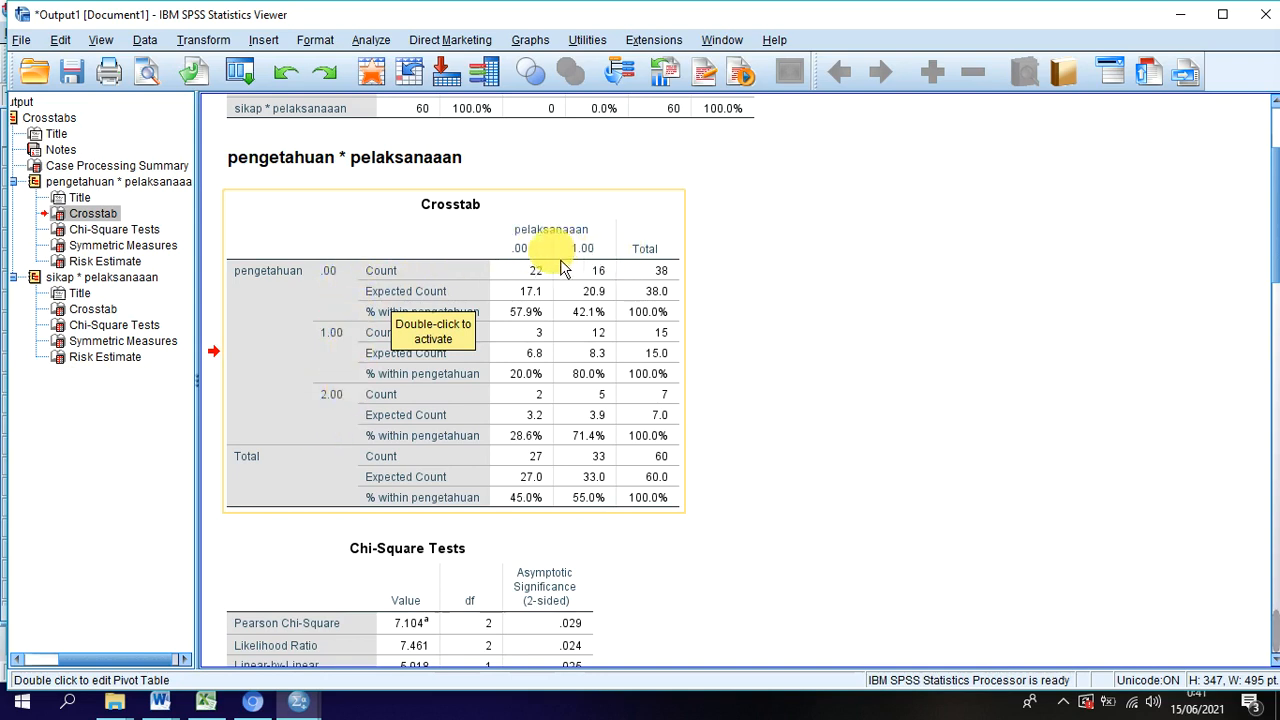
- Switch to the thesis in Word and check what codes 0 and 1 mean for Pelaksanaan 3 M in Tabel 3.1
left_click(178, 706)
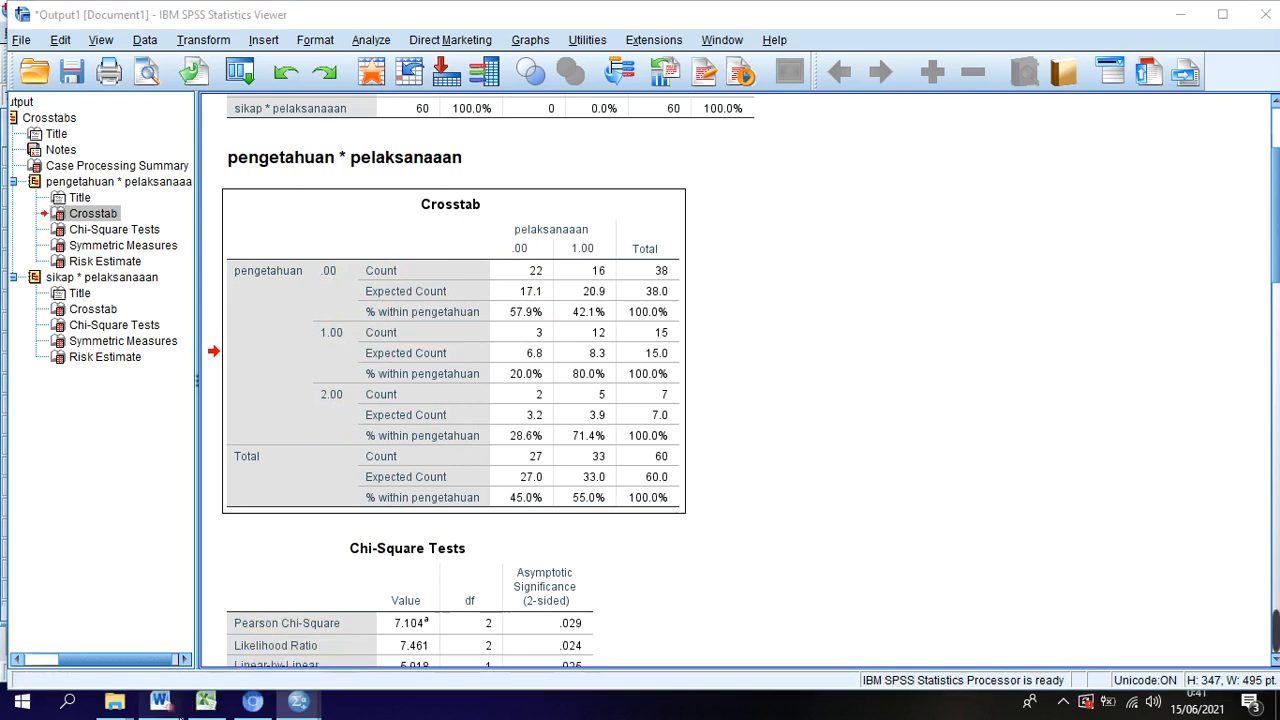
left_click(148, 637)
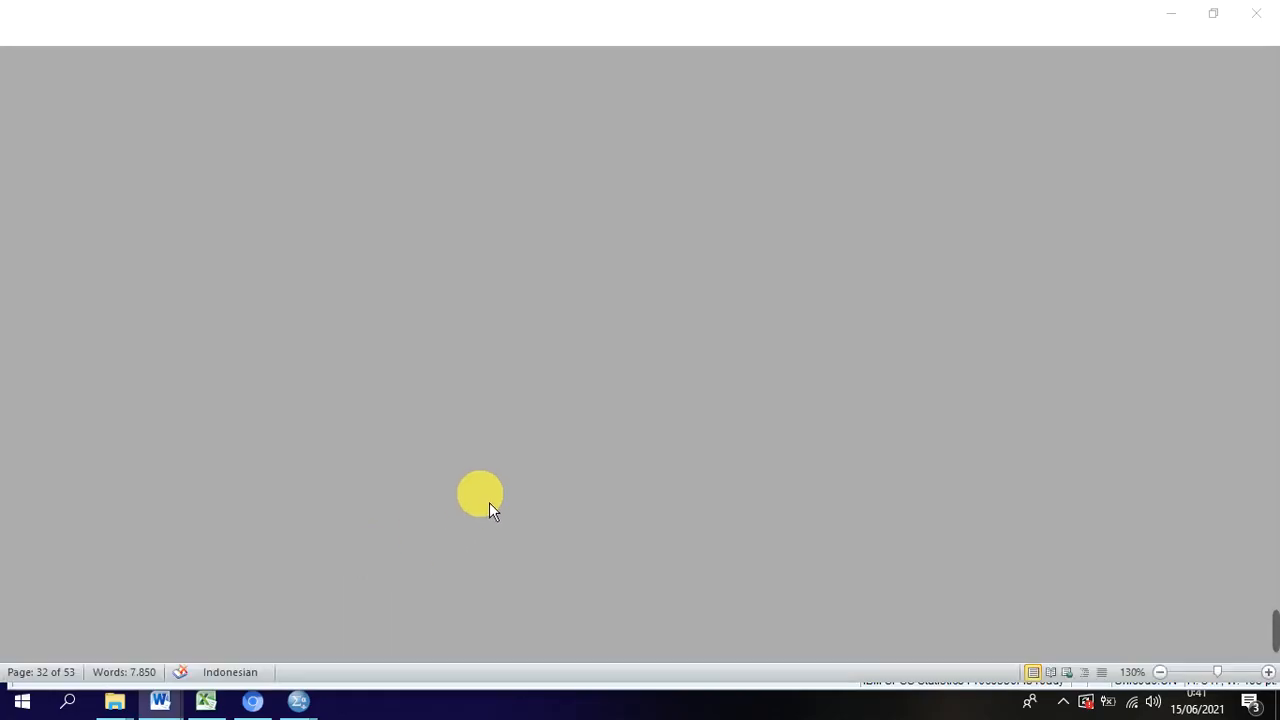
scroll(694, 437, "up", 4)
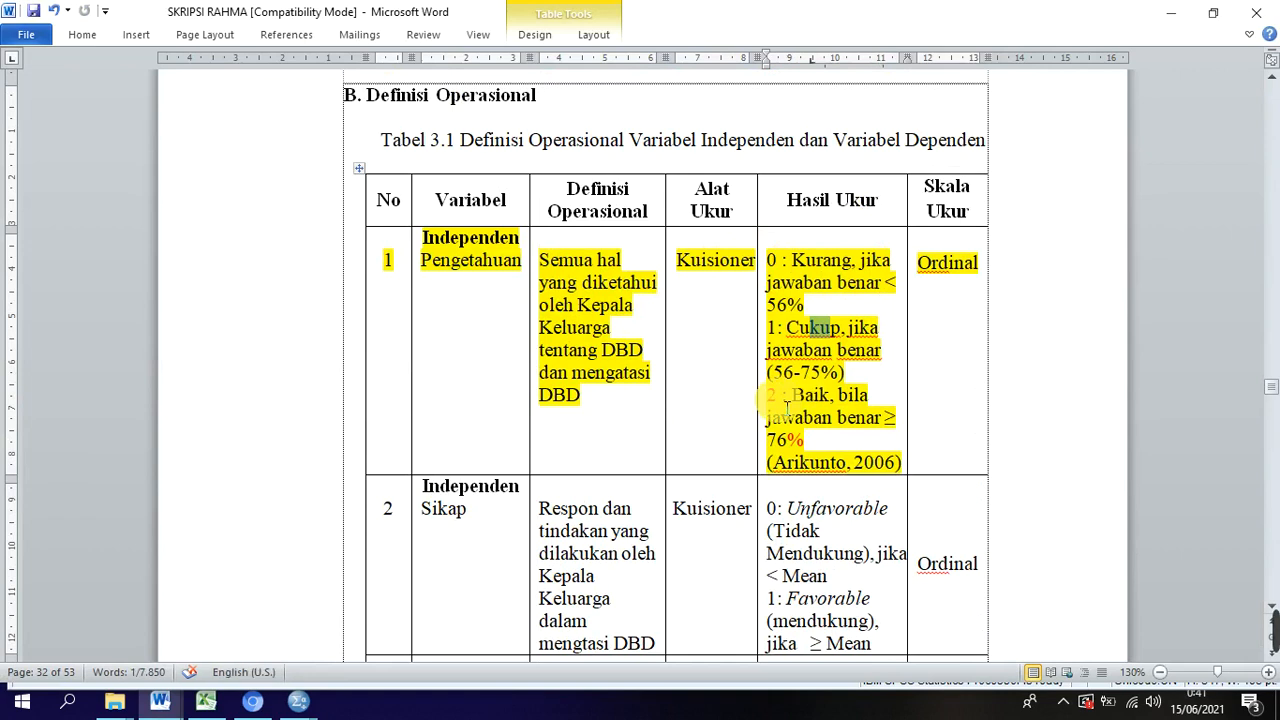
scroll(787, 390, "down", 6)
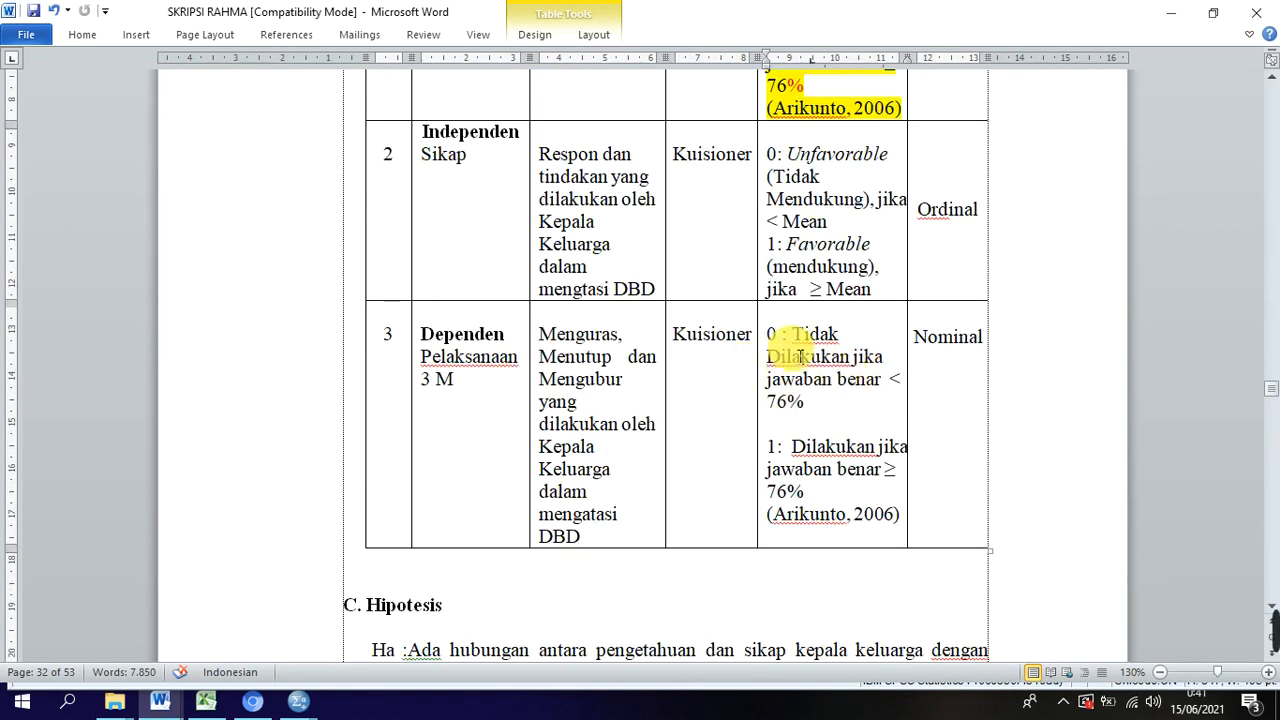
left_click_drag(791, 334, 857, 367)
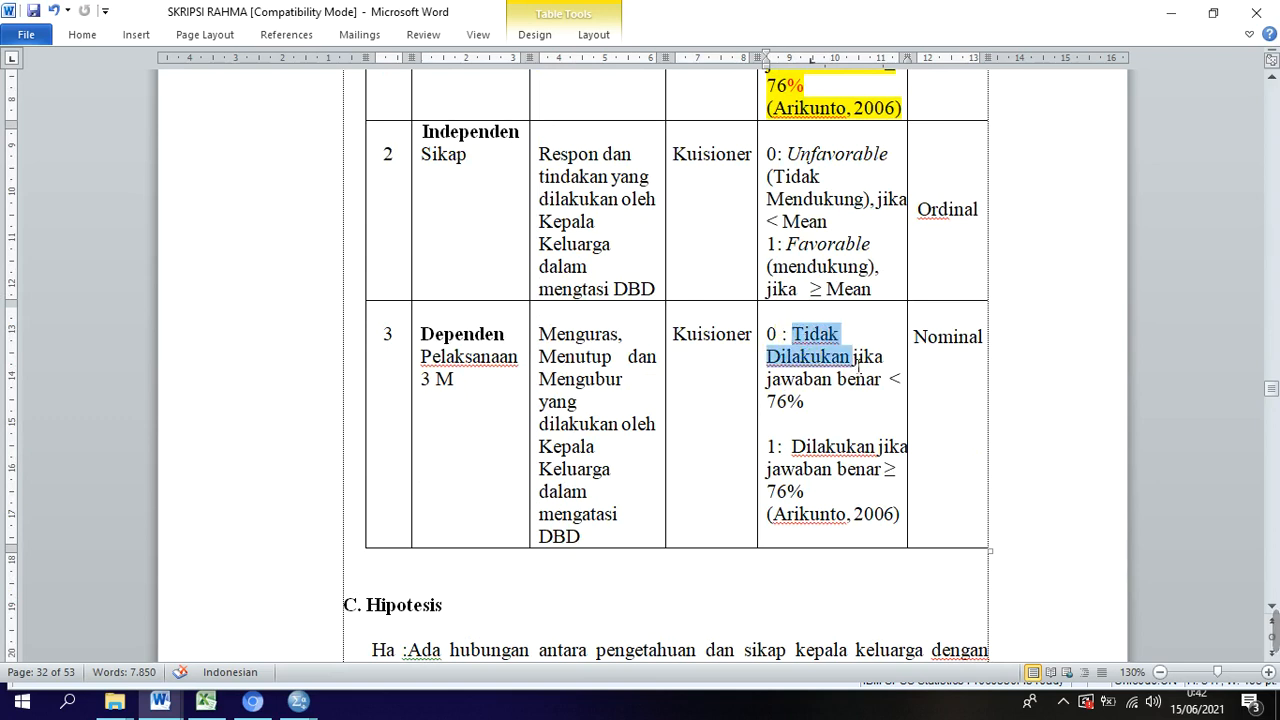
left_click_drag(794, 446, 890, 452)
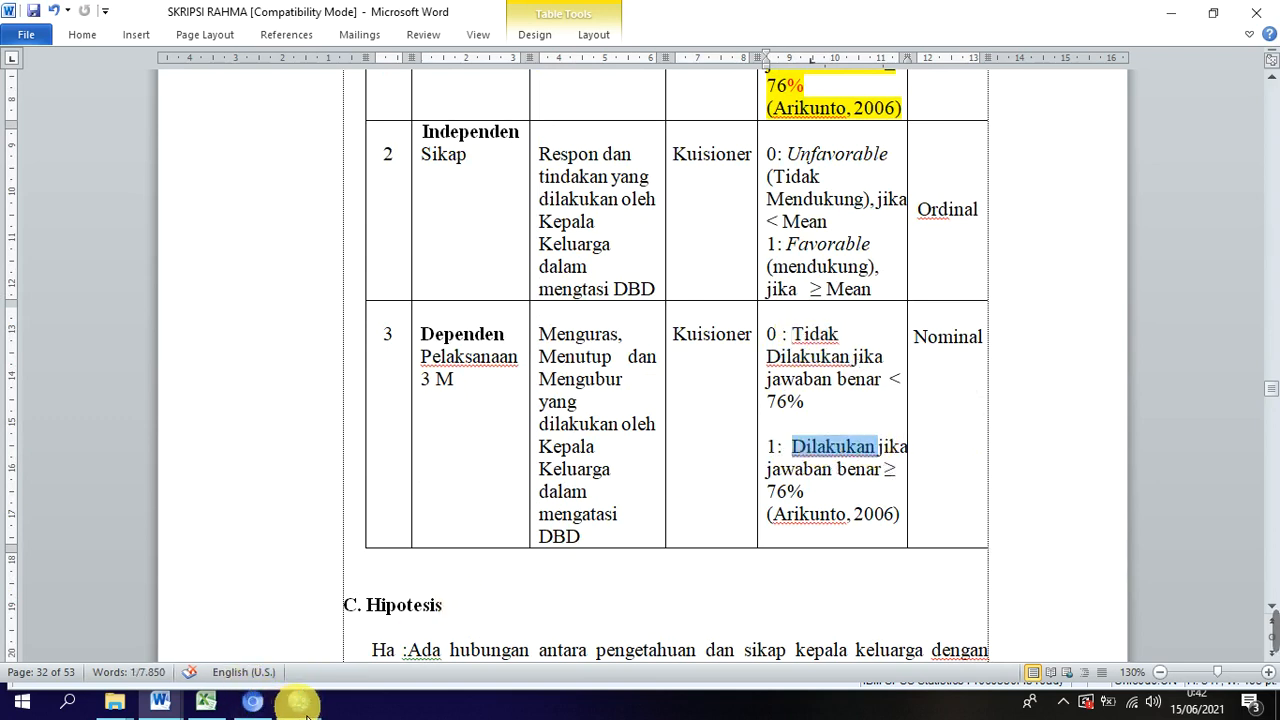
- Return to the SPSS output and examine the counts in the pengetahuan .00 row of the crosstab
mouse_move(300, 703)
left_click(399, 640)
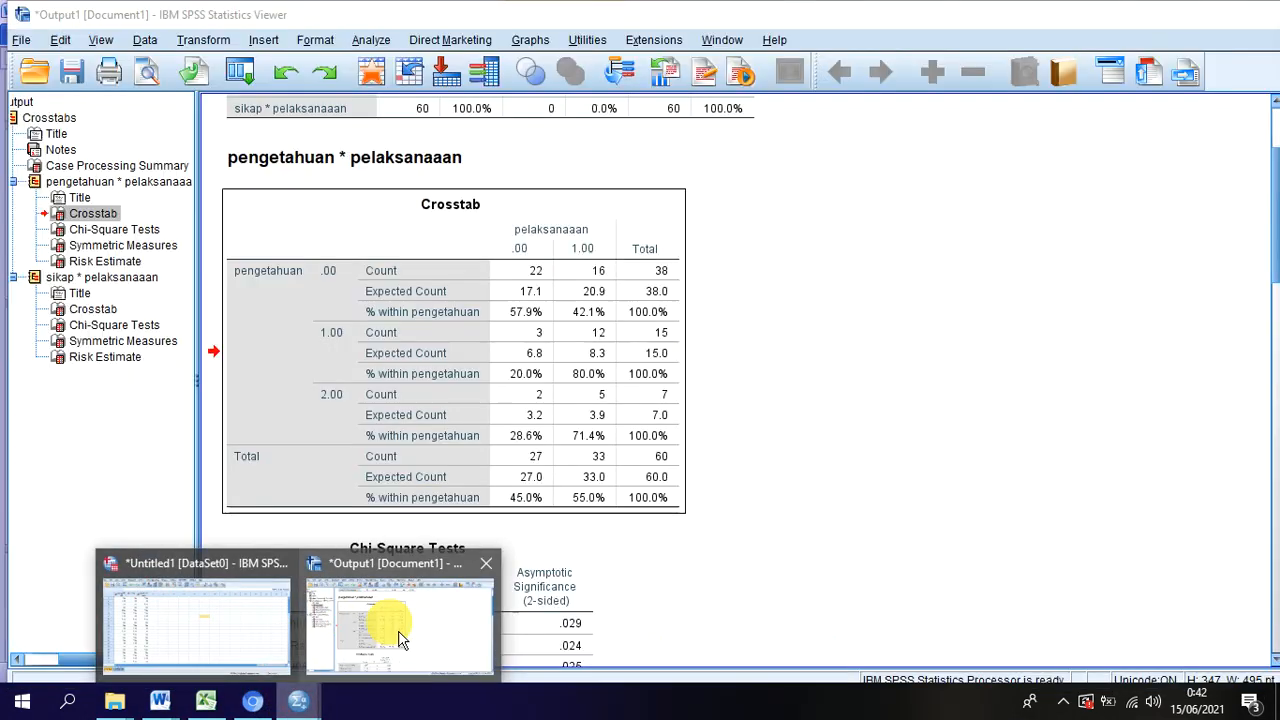
left_click(603, 391)
scroll(604, 394, "down", 2)
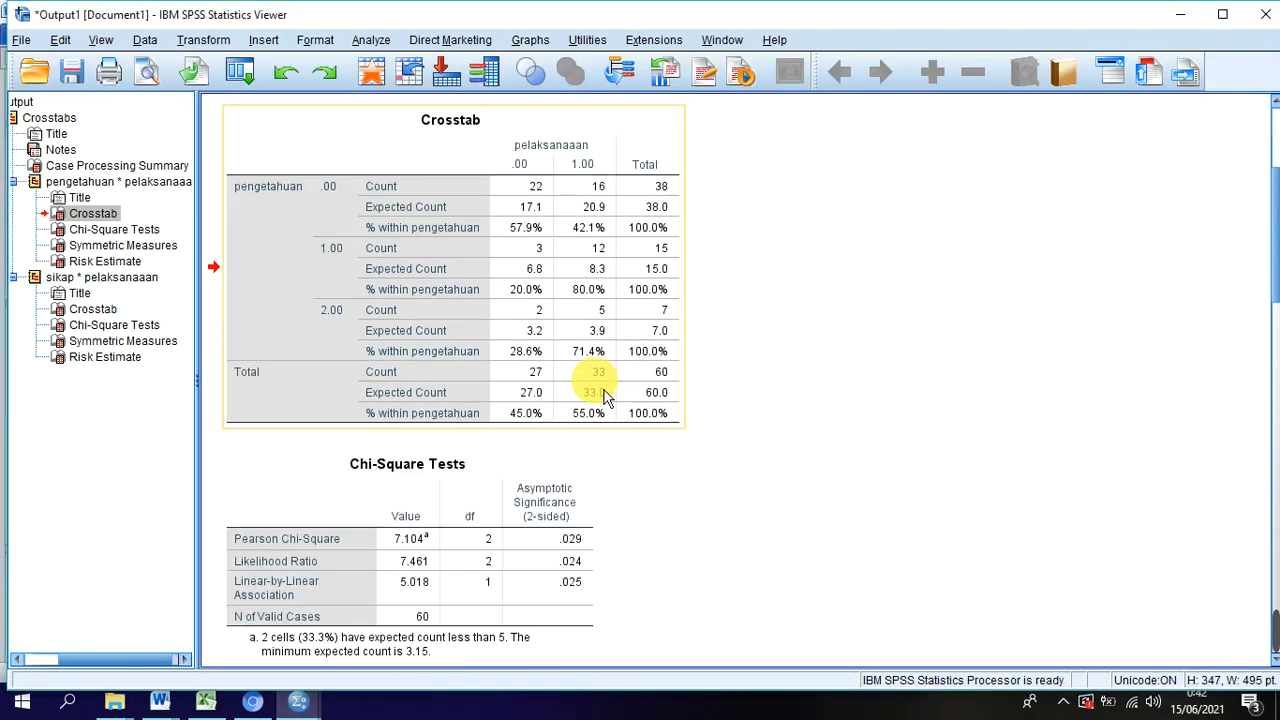
scroll(603, 391, "up", 2)
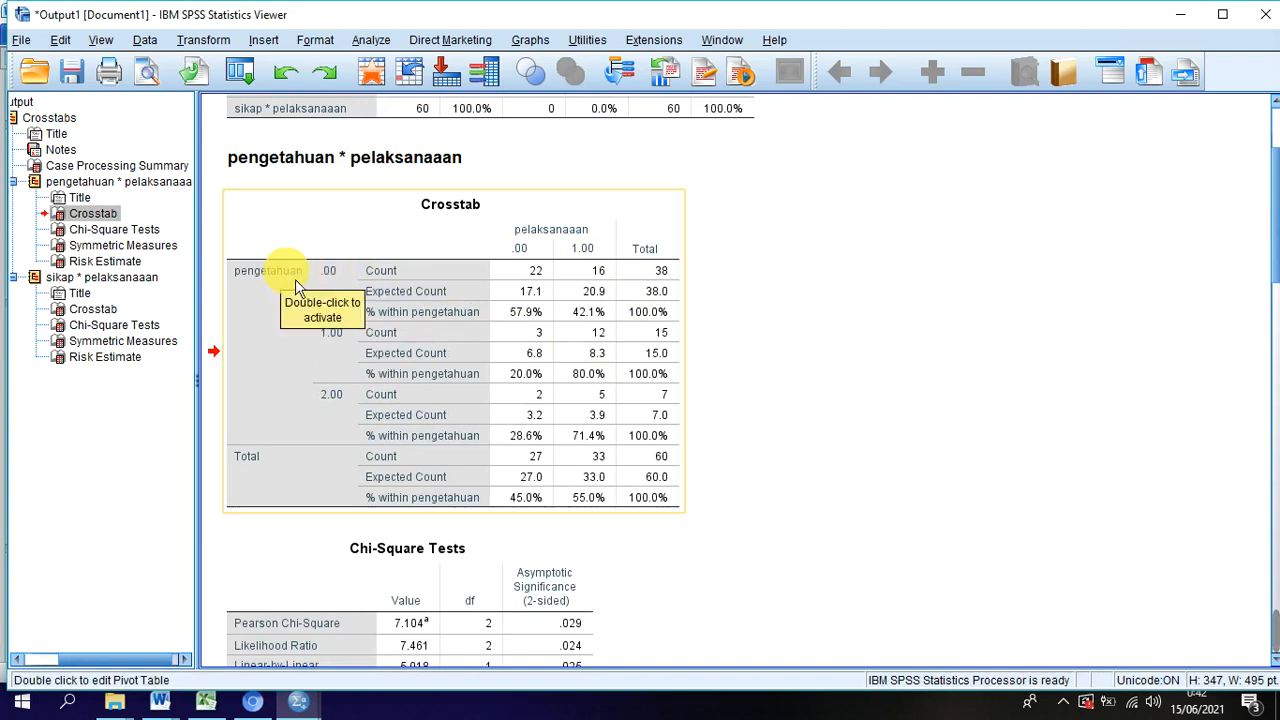
left_click(676, 284)
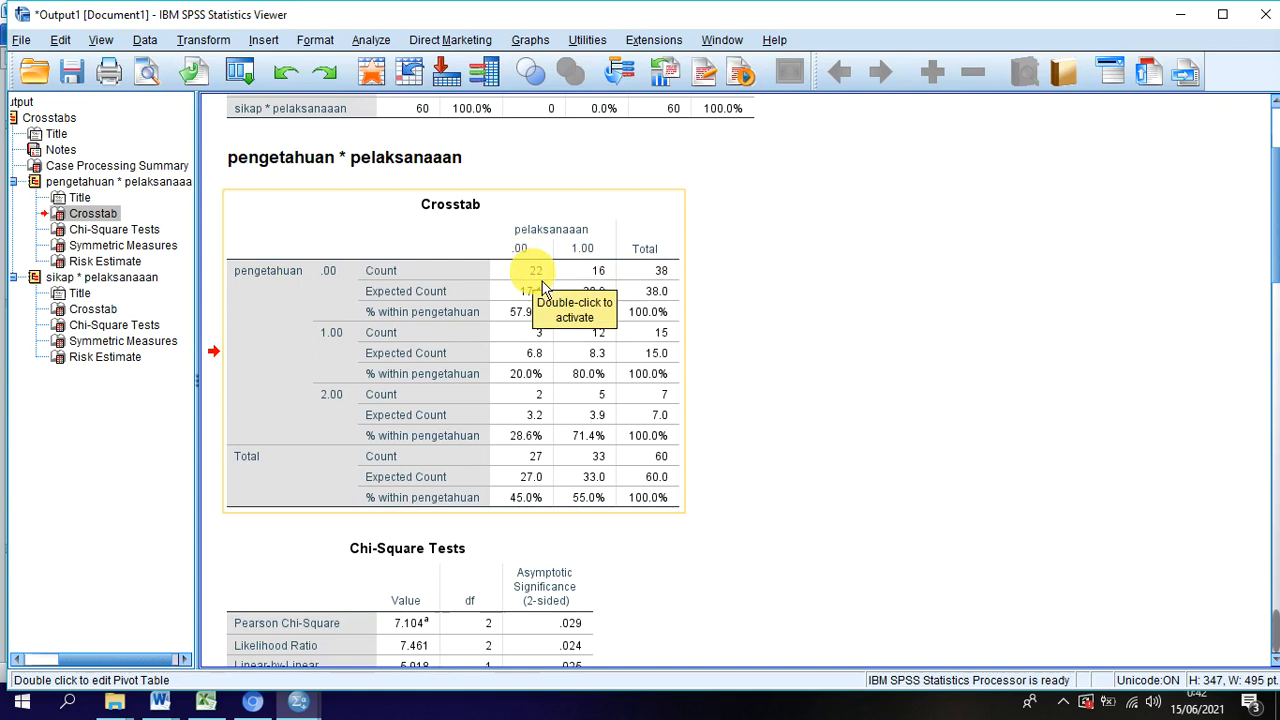
- Recheck the Pelaksanaan 3 M codes in the Word thesis and interpret the pengetahuan crosstab rows in SPSS against them
left_click(160, 703)
left_click(171, 641)
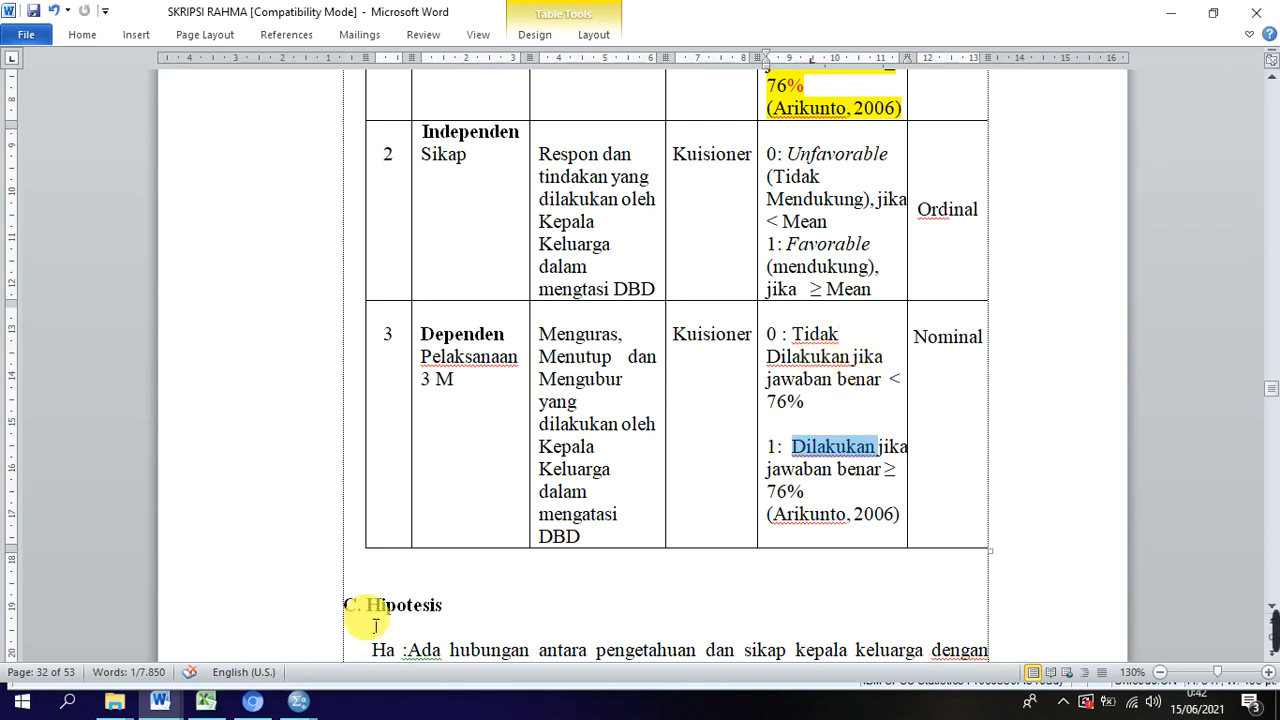
left_click(300, 703)
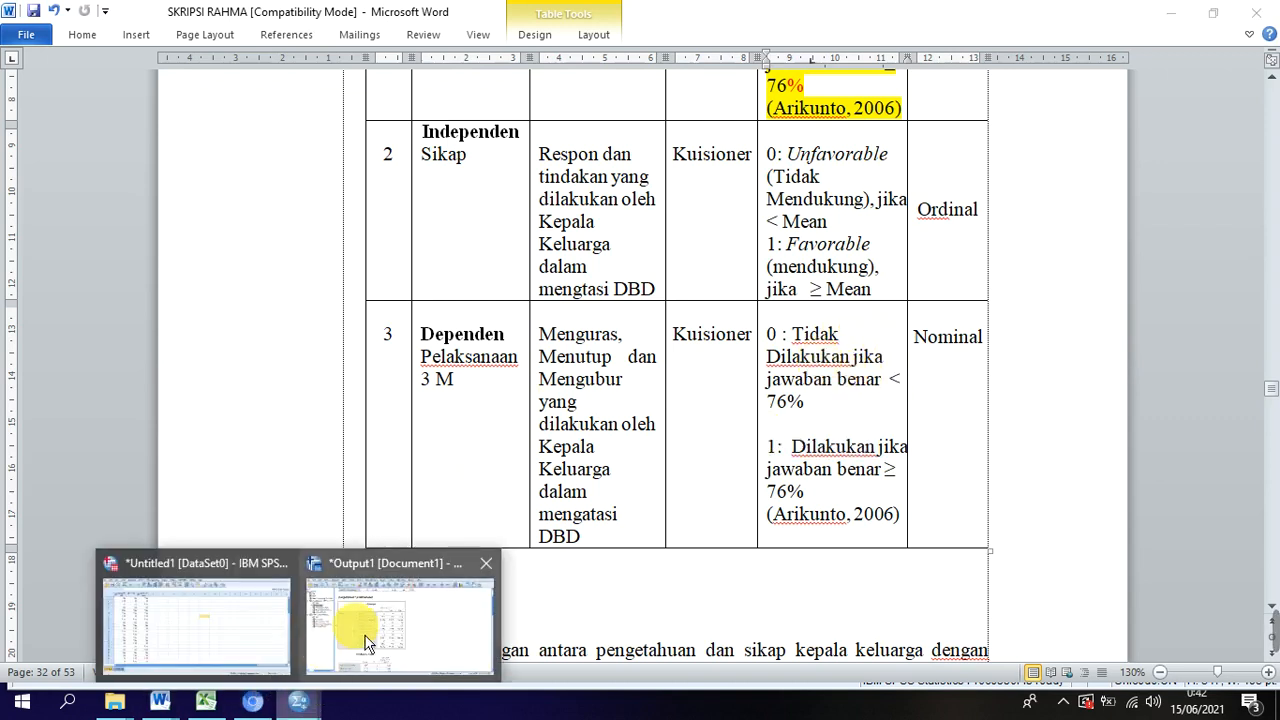
left_click(370, 610)
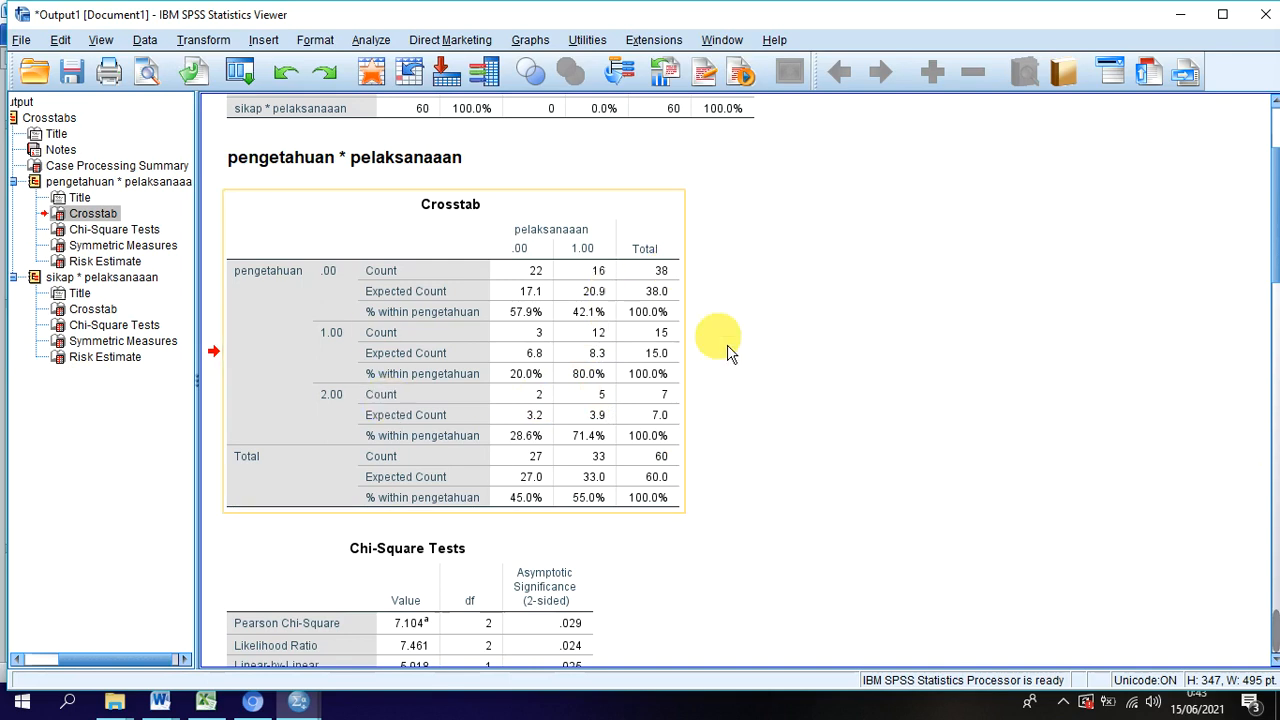
left_click(515, 340)
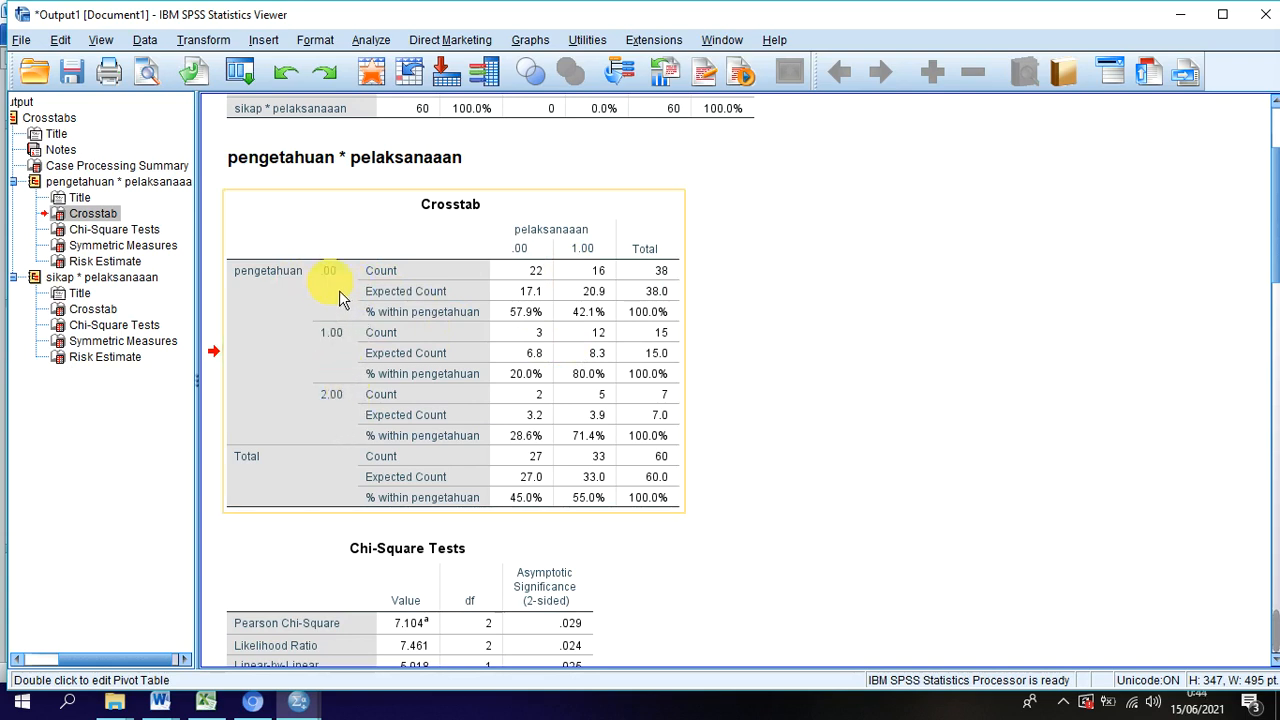
left_click(709, 264)
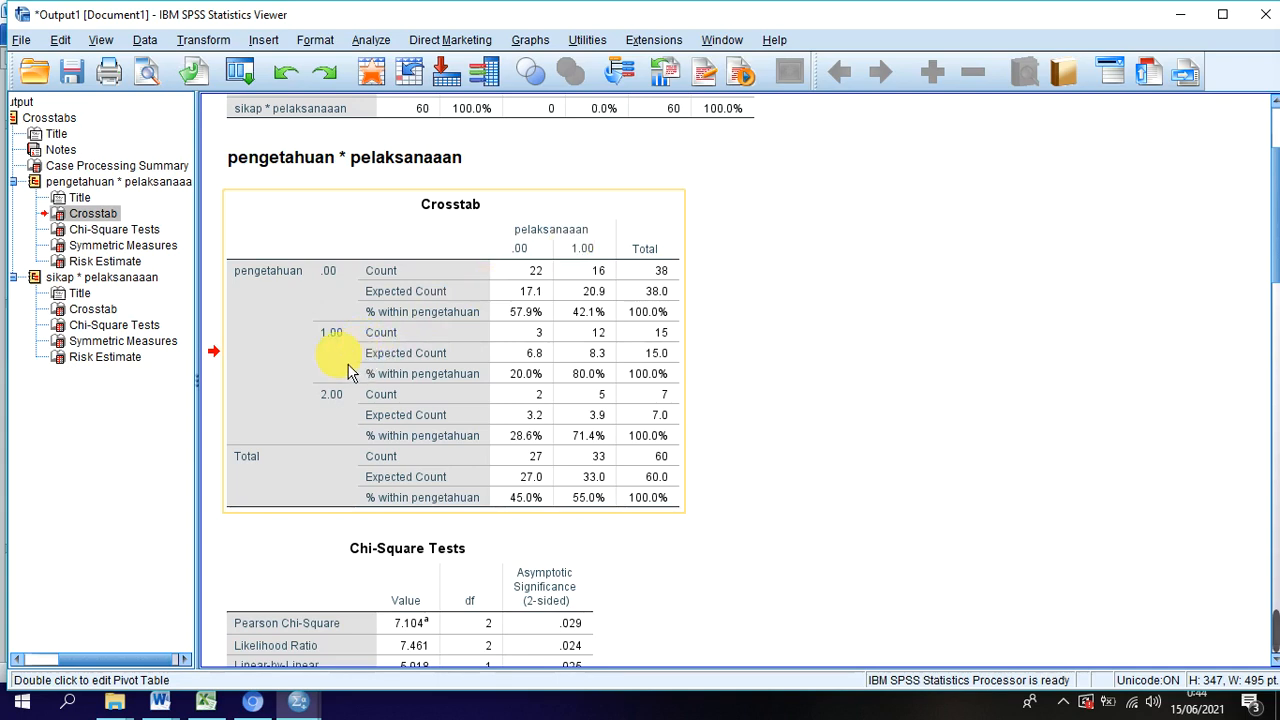
- Examine the counts and row percentages in the sikap * pelaksanaaan crosstab
scroll(348, 372, "down", 15)
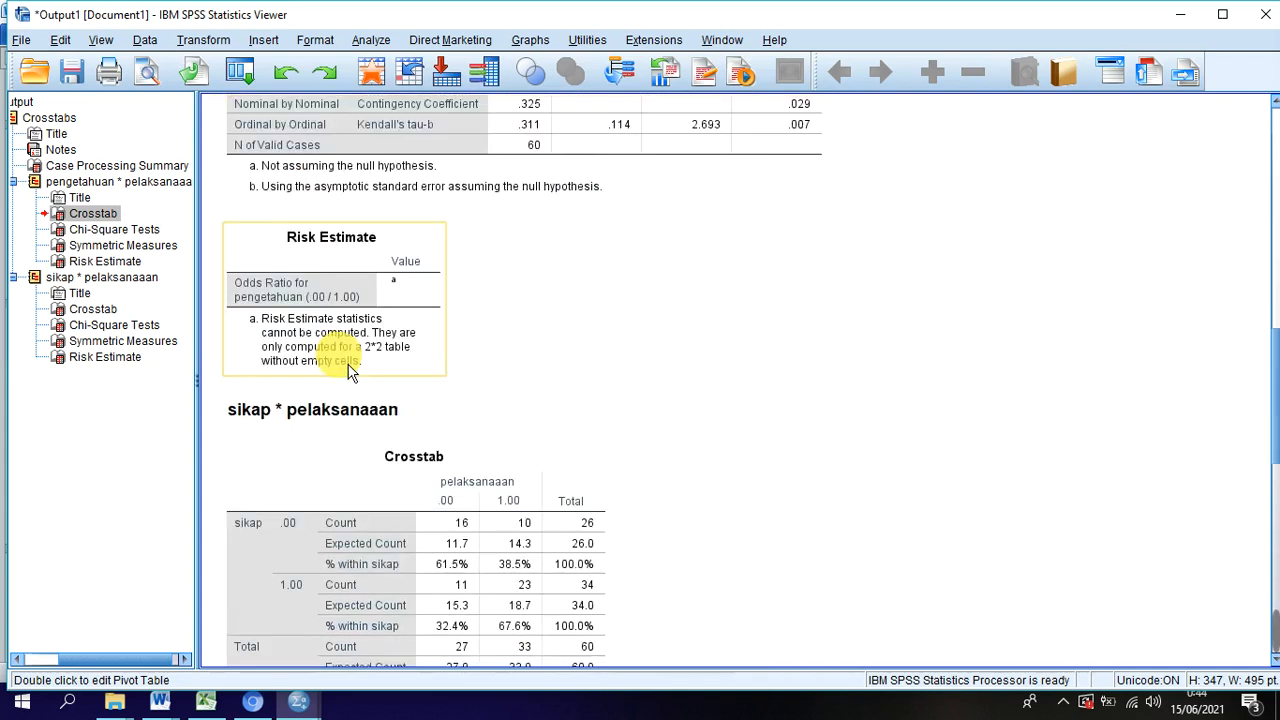
scroll(348, 372, "down", 2)
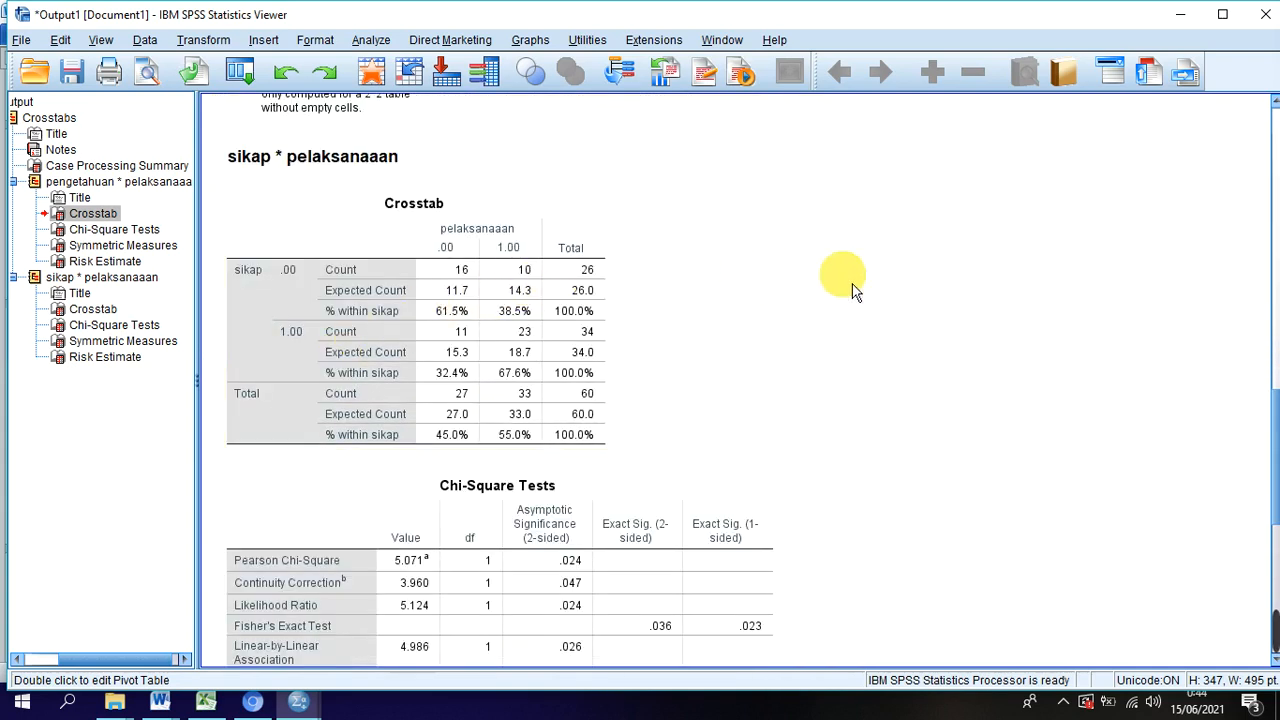
left_click(308, 293)
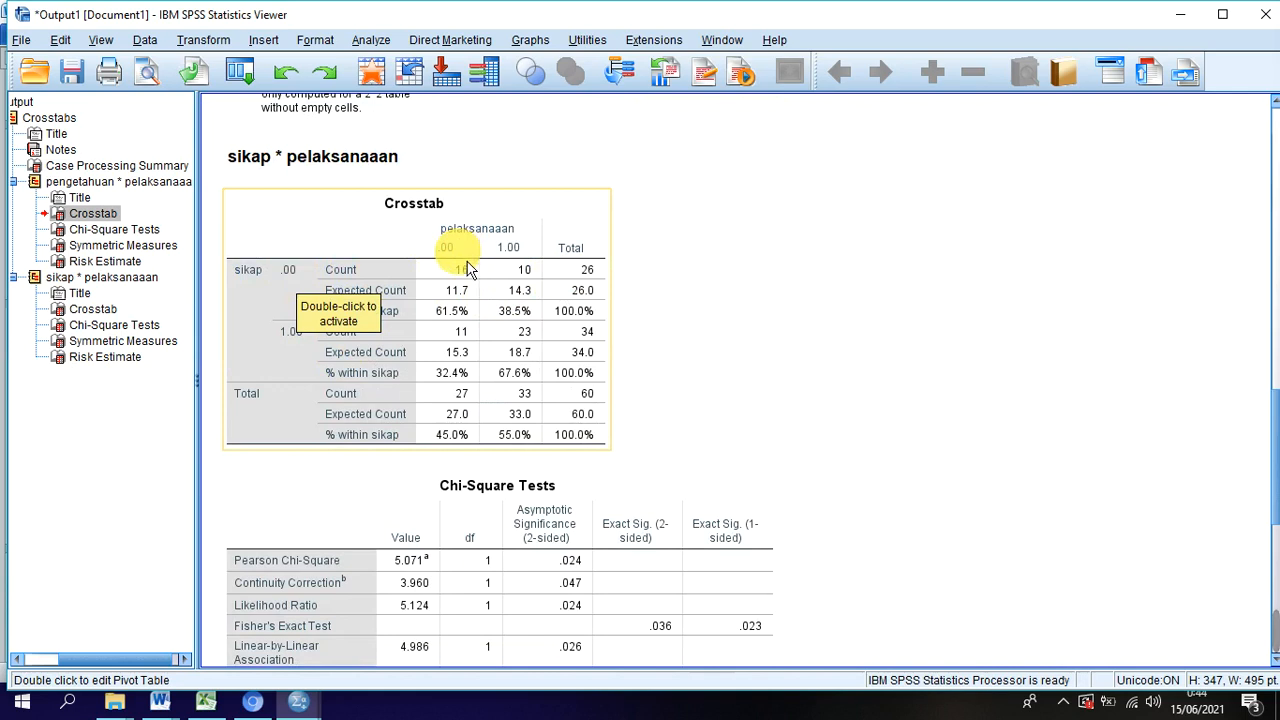
left_click(746, 300)
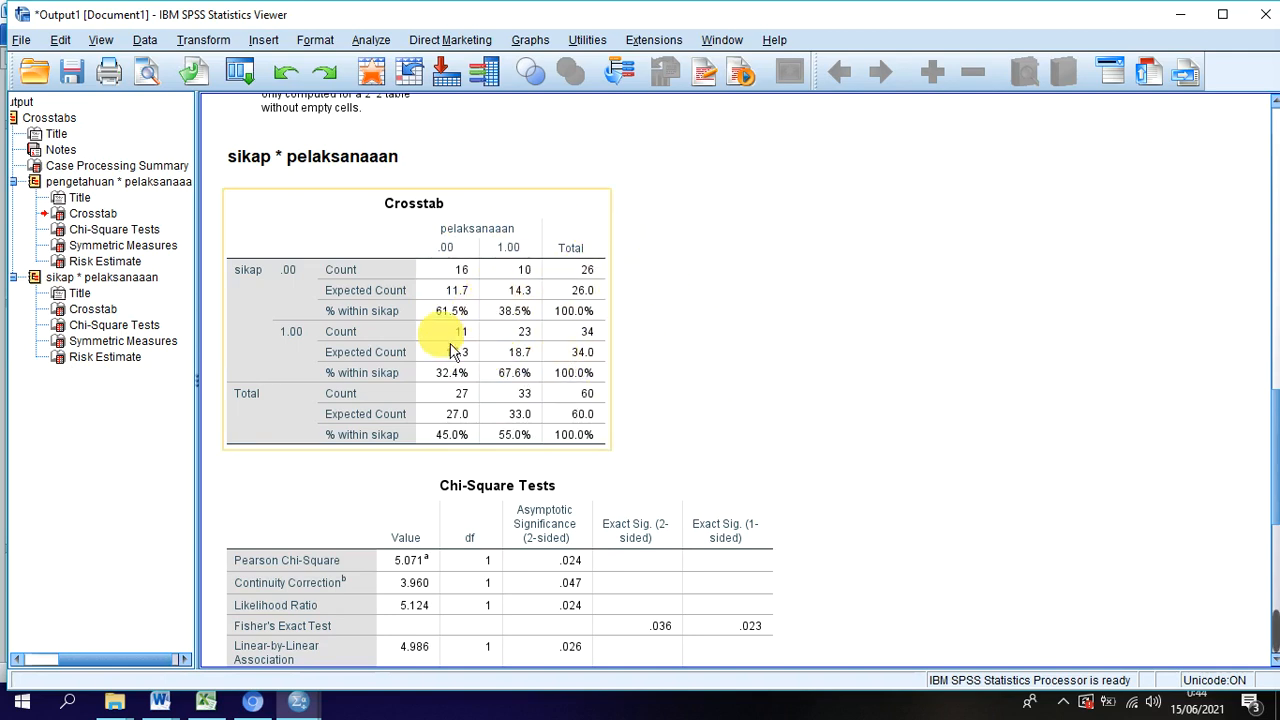
- Switch to the thesis in Word and check what codes 0 and 1 mean for the Sikap variable
left_click(172, 708)
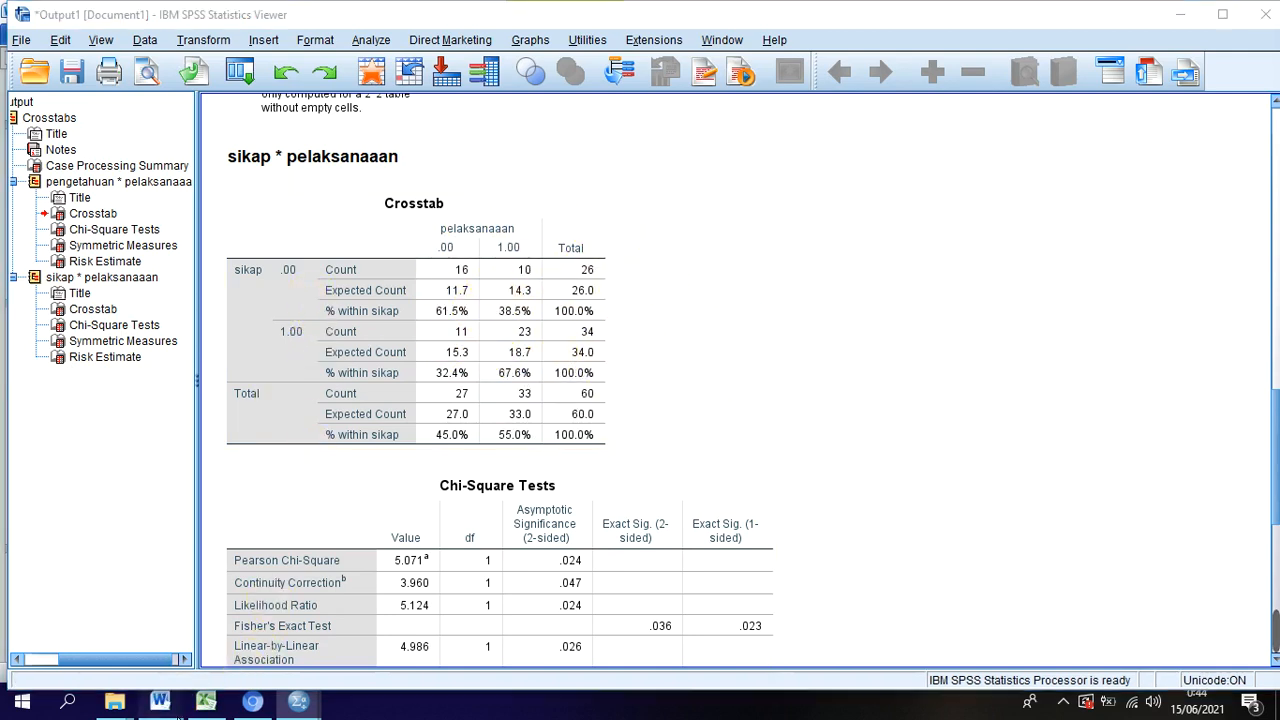
left_click(156, 585)
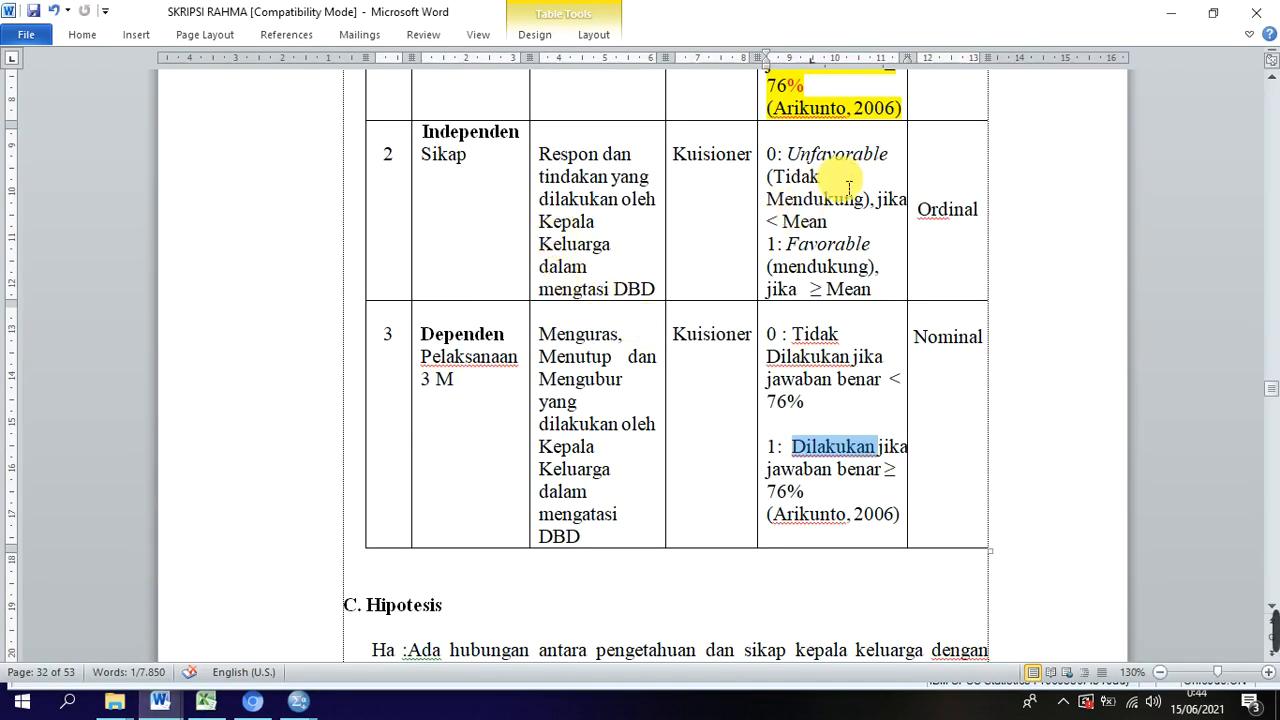
left_click(780, 250)
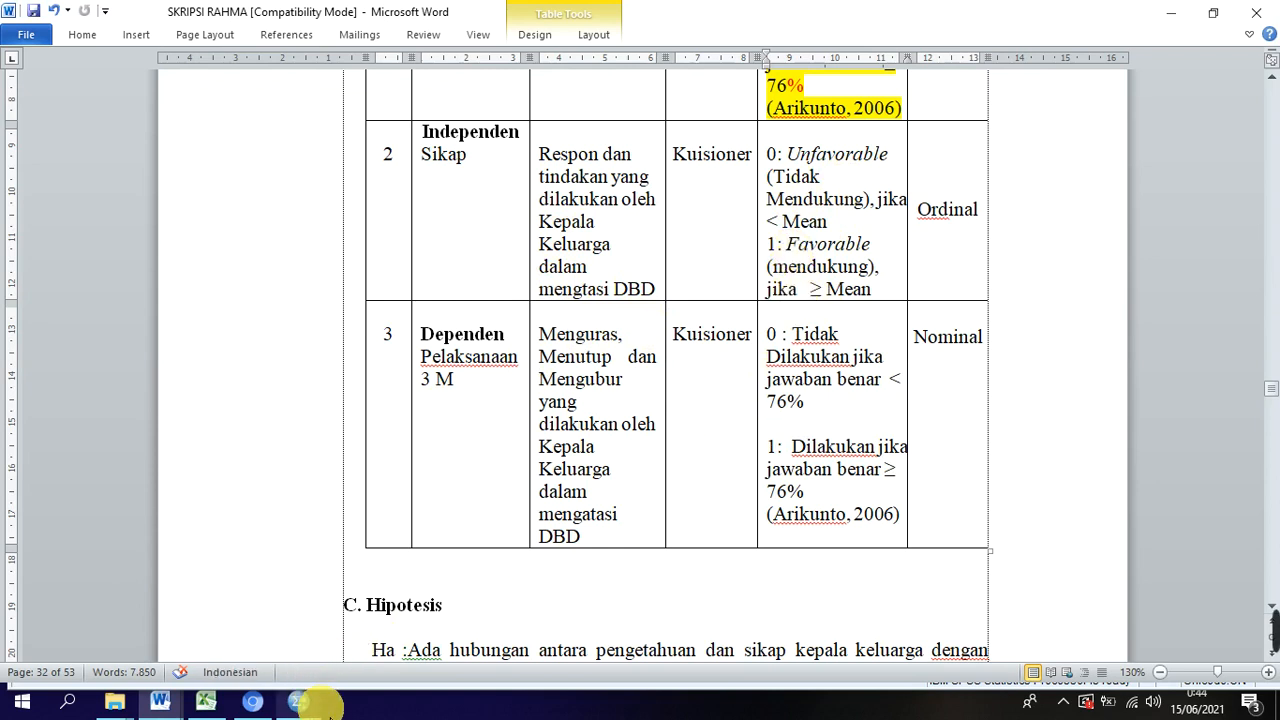
- Return to the SPSS output and interpret the sikap * pelaksanaaan crosstab rows against the thesis codes
mouse_move(305, 705)
left_click(370, 639)
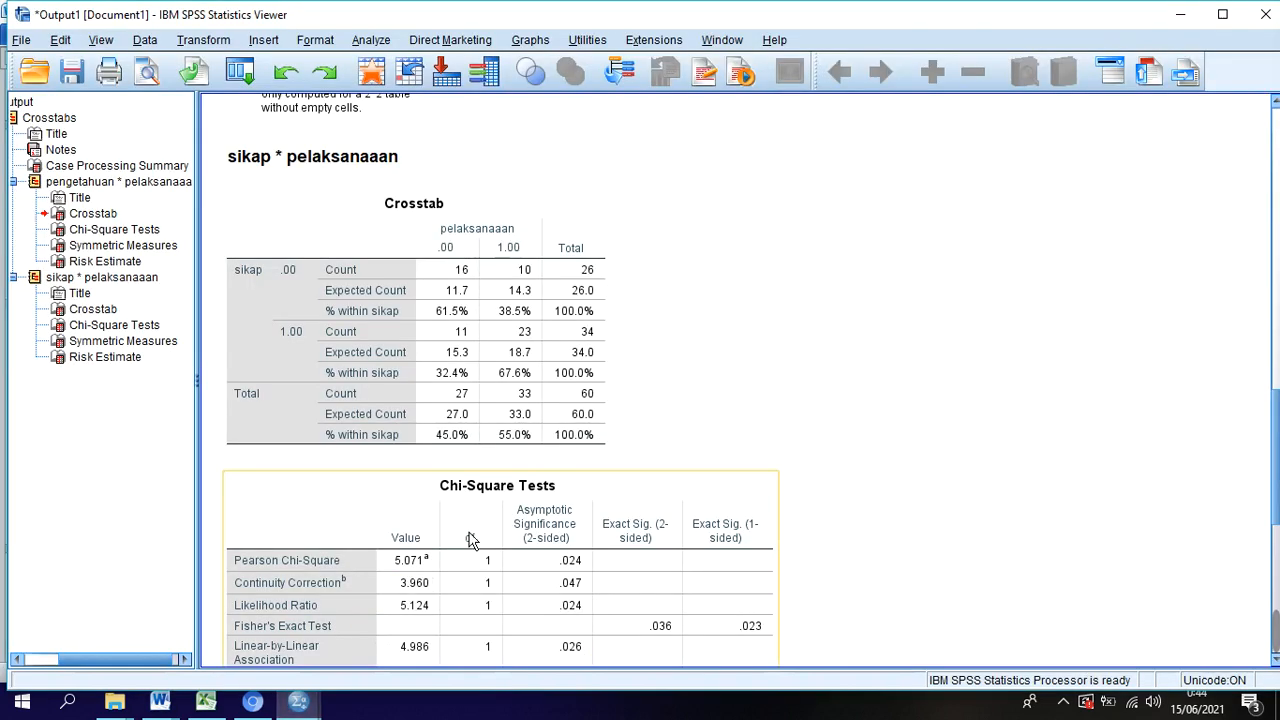
scroll(771, 371, "down", 2)
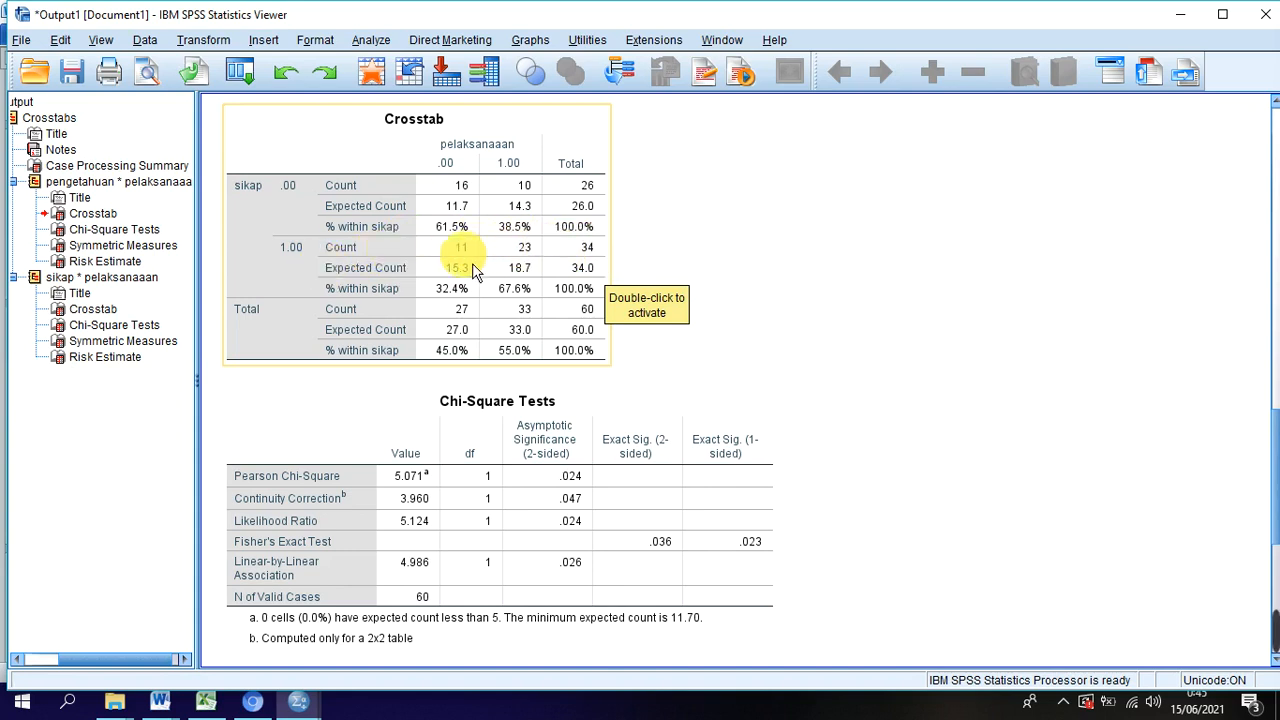
double_click(526, 258)
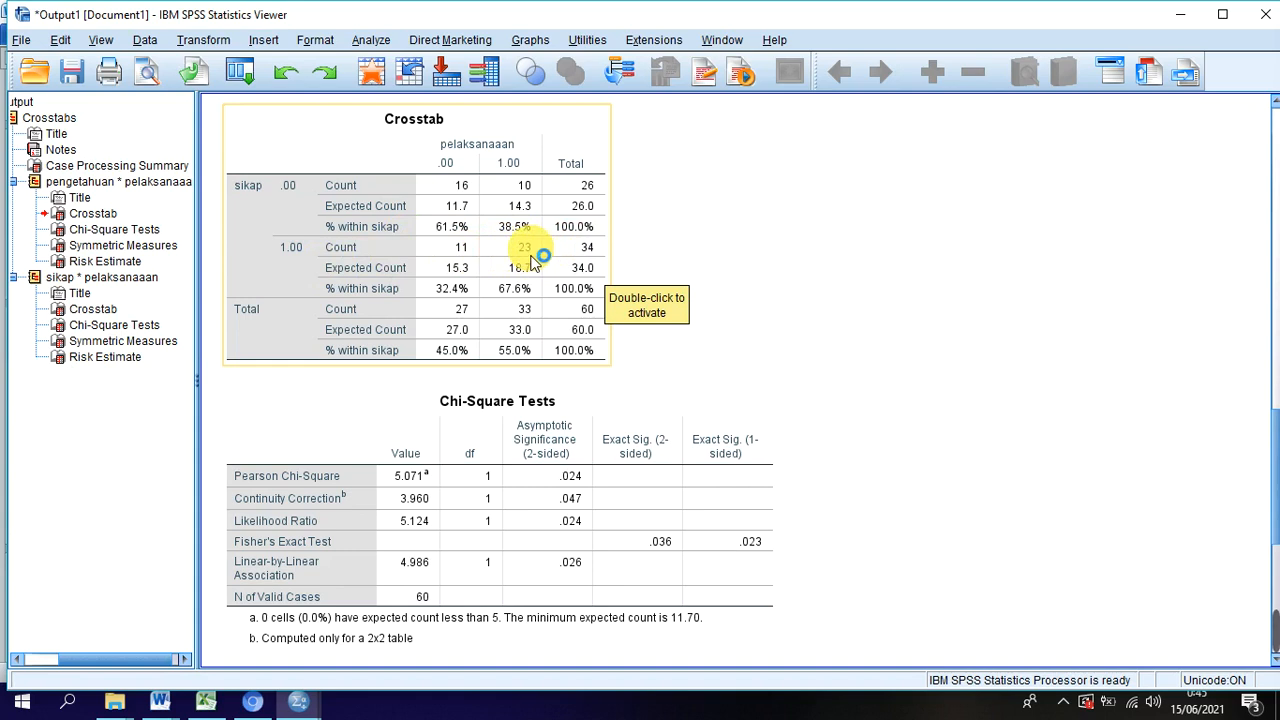
left_click(860, 290)
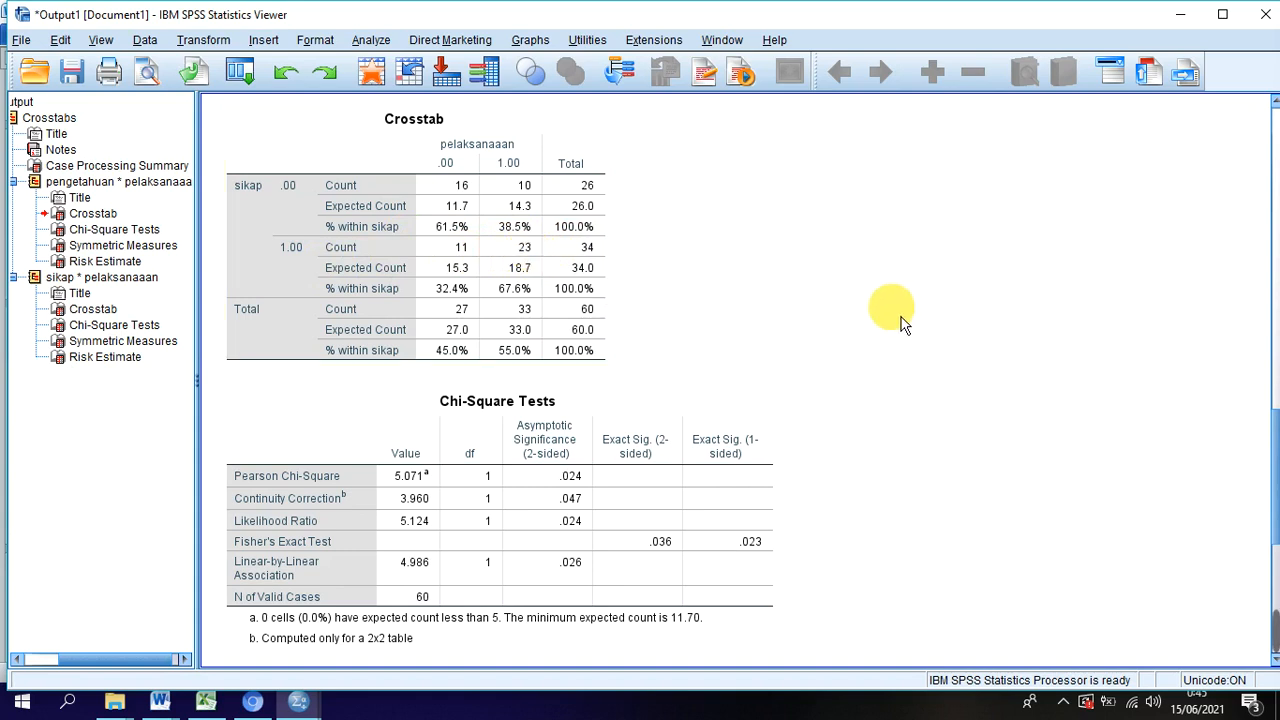
- Go back to the pengetahuan * pelaksanaaan crosstab and review its counts and row percentages
scroll(914, 350, "down", 5)
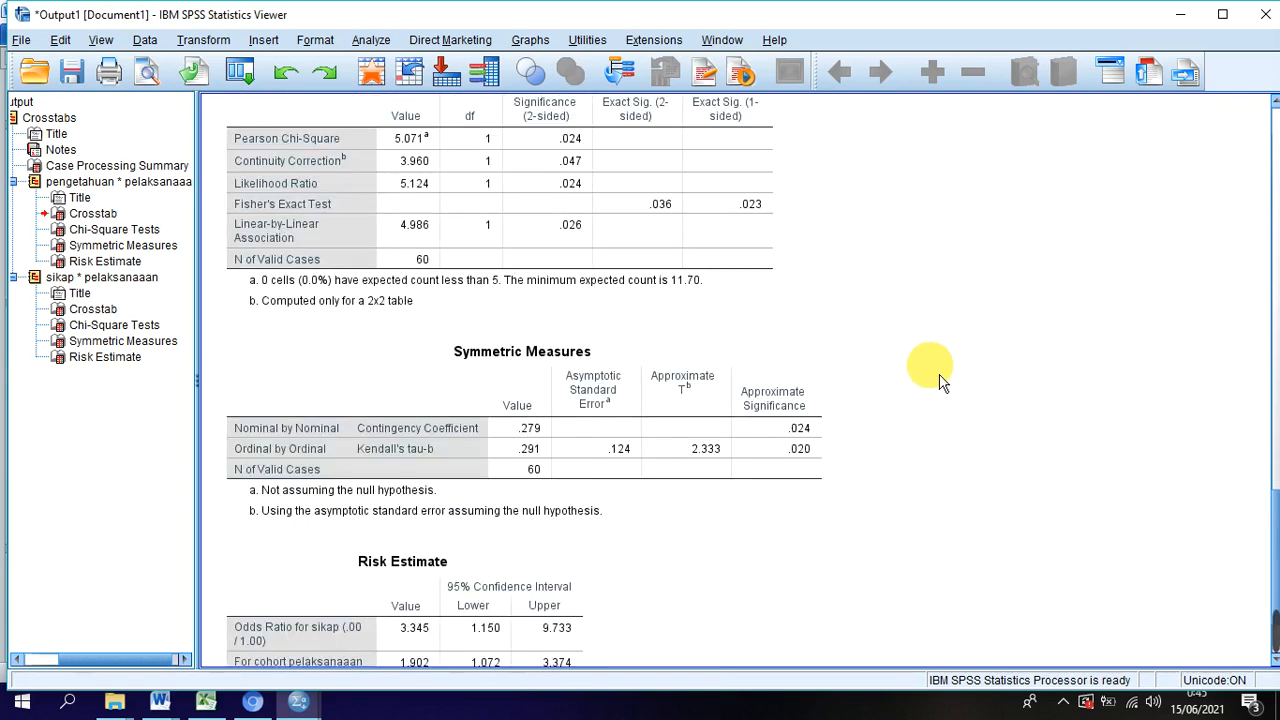
scroll(930, 365, "up", 6)
scroll(938, 372, "up", 1)
scroll(822, 345, "up", 12)
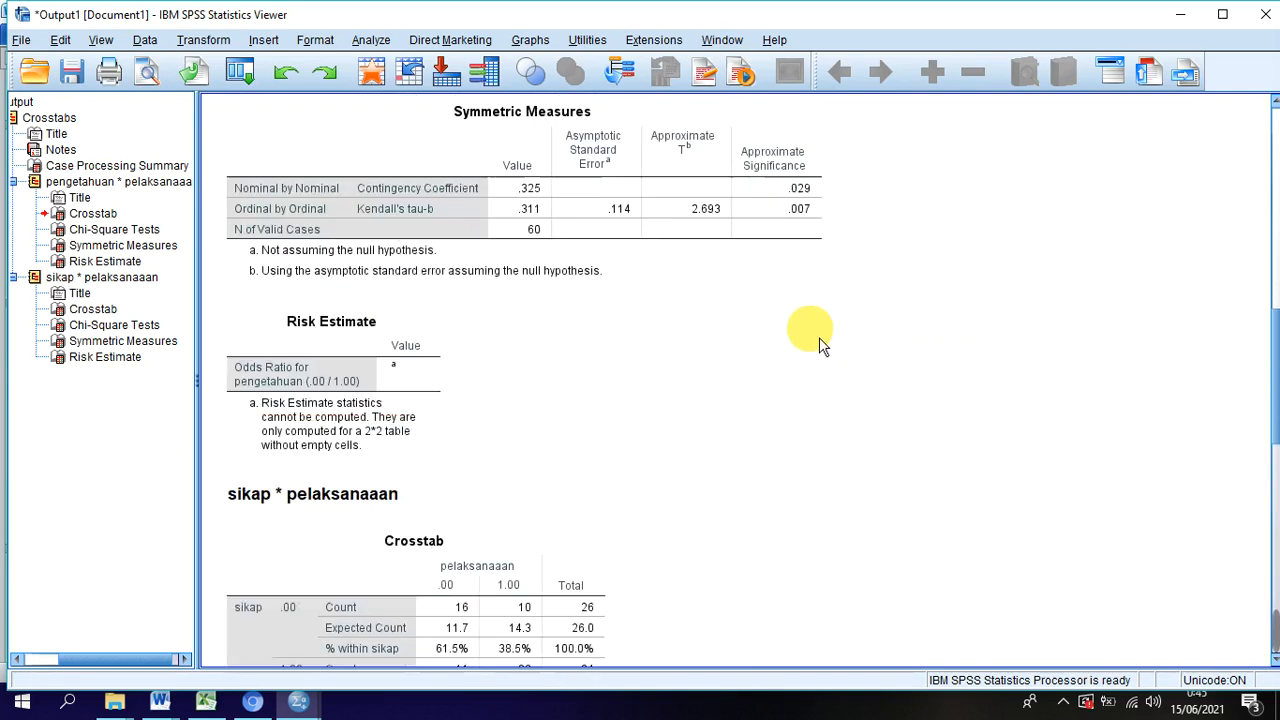
left_click(545, 302)
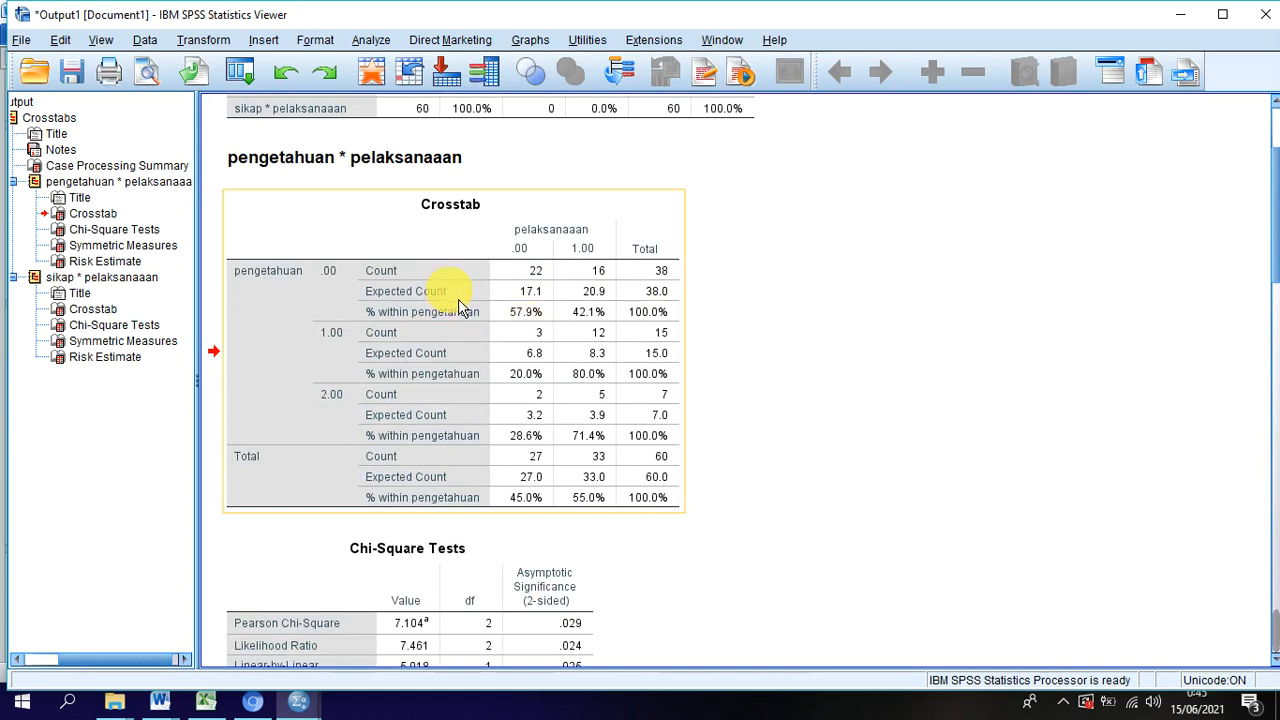
left_click(846, 337)
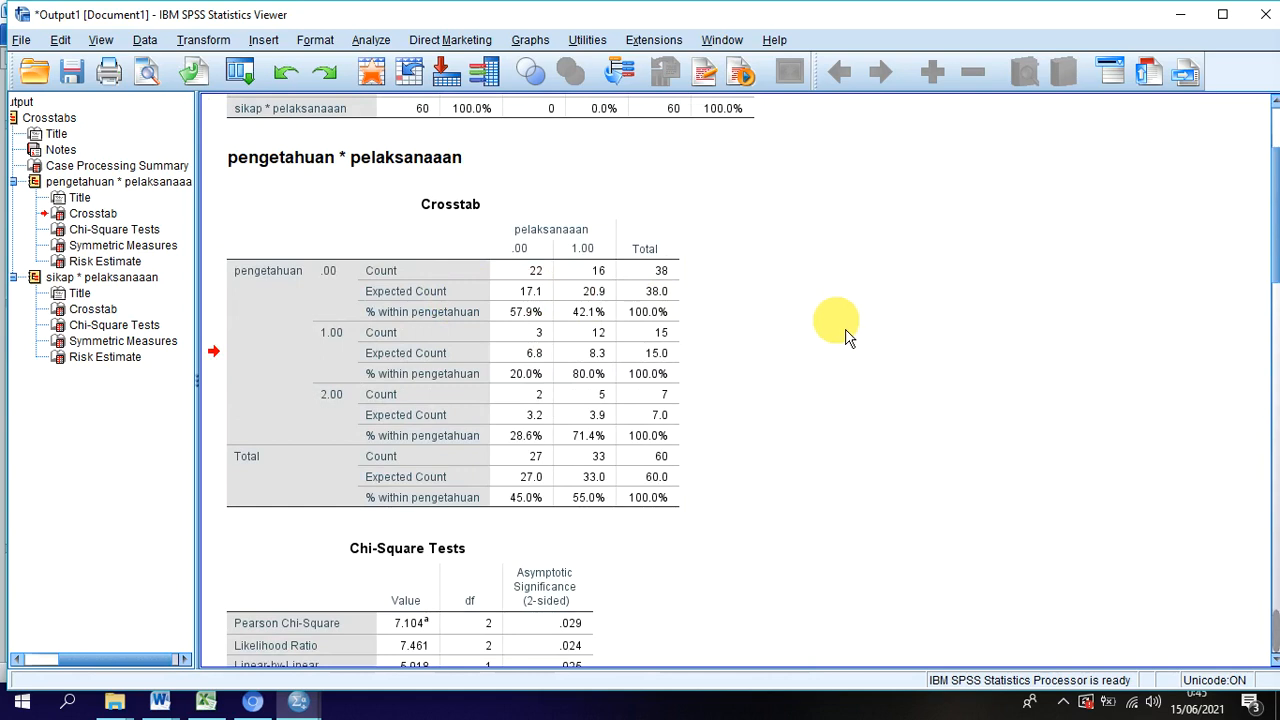
left_click(611, 371)
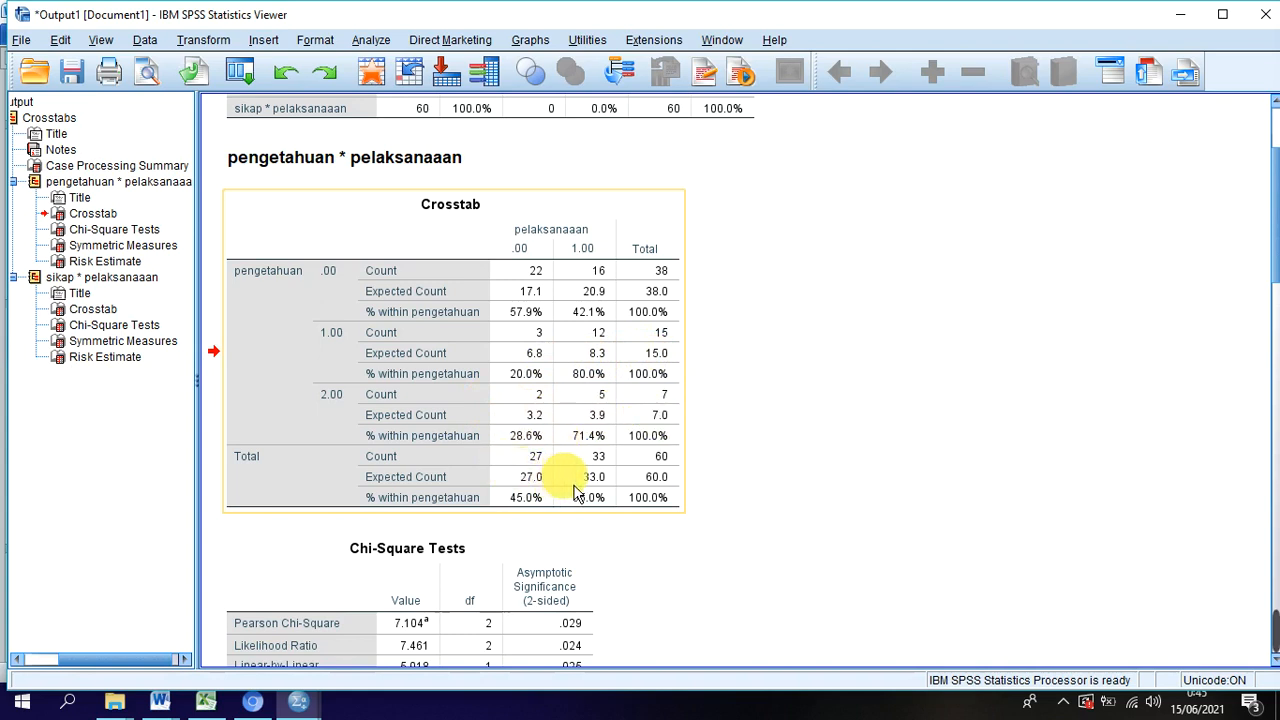
- Examine the Pearson Chi-Square significance and the Symmetric Measures for pengetahuan * pelaksanaaan alongside its crosstab
scroll(600, 471, "down", 3)
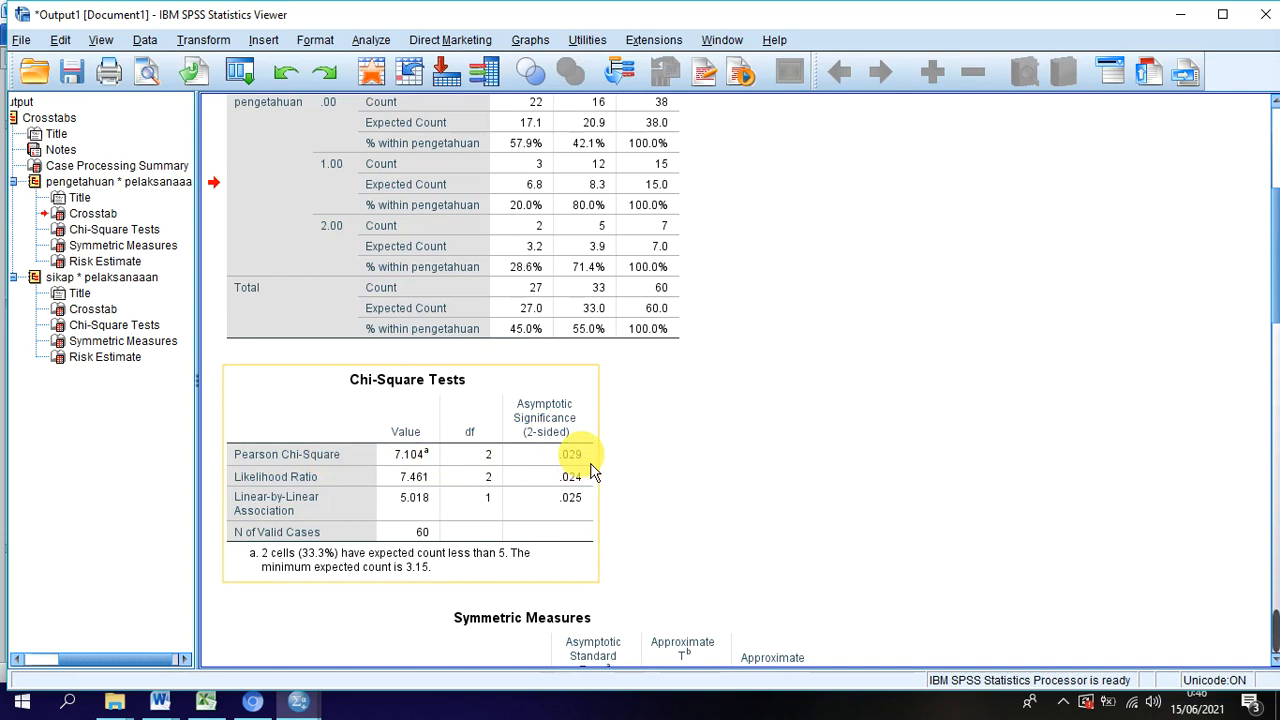
scroll(590, 480, "up", 3)
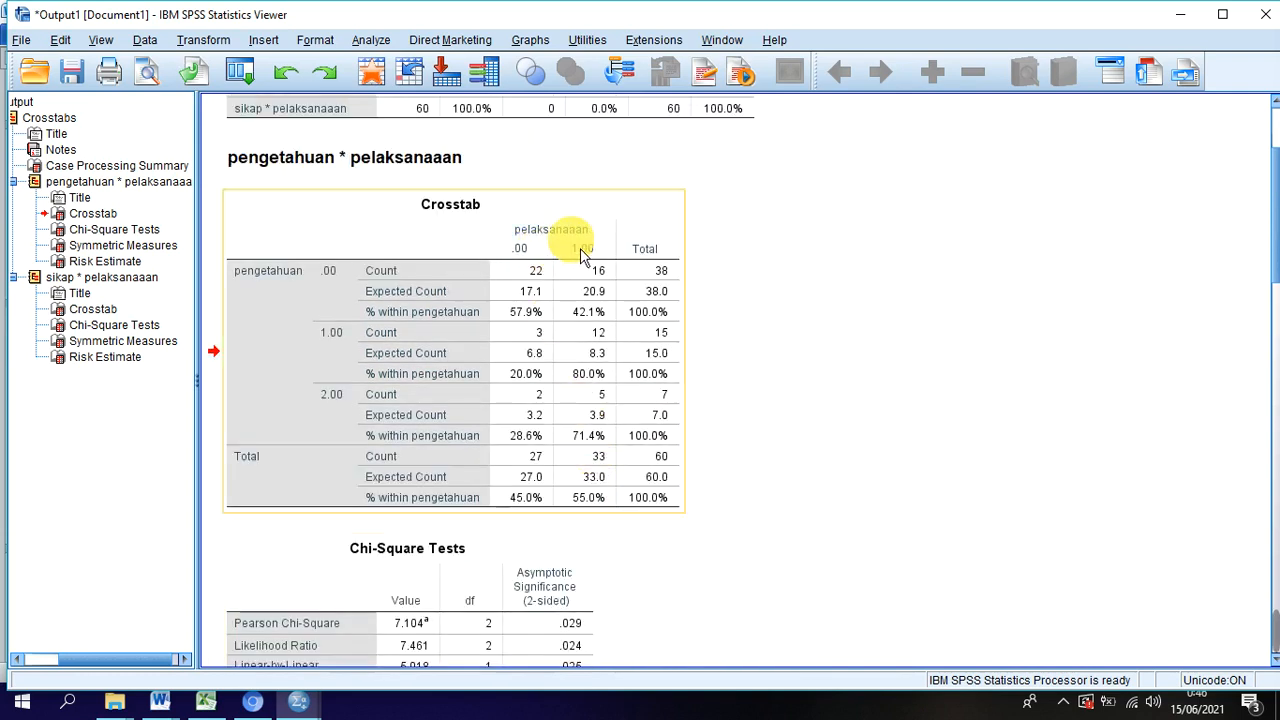
scroll(580, 300, "down", 6)
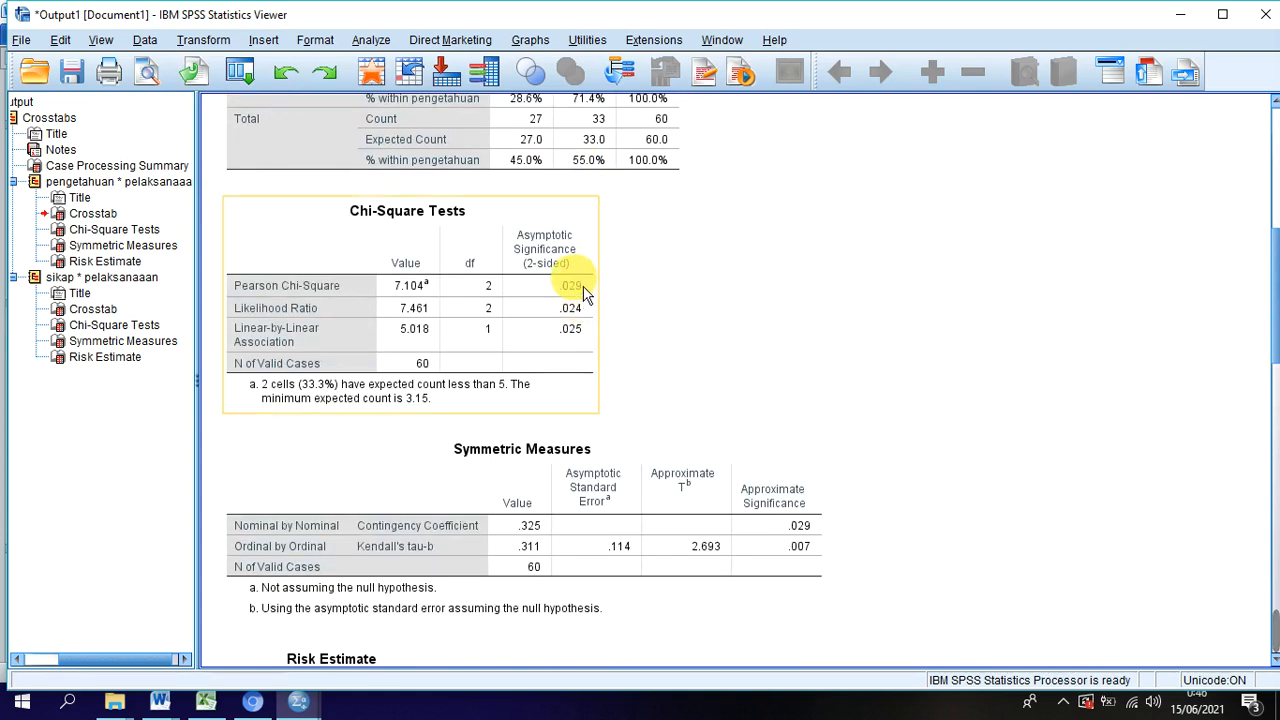
scroll(590, 340, "down", 6)
scroll(590, 340, "up", 3)
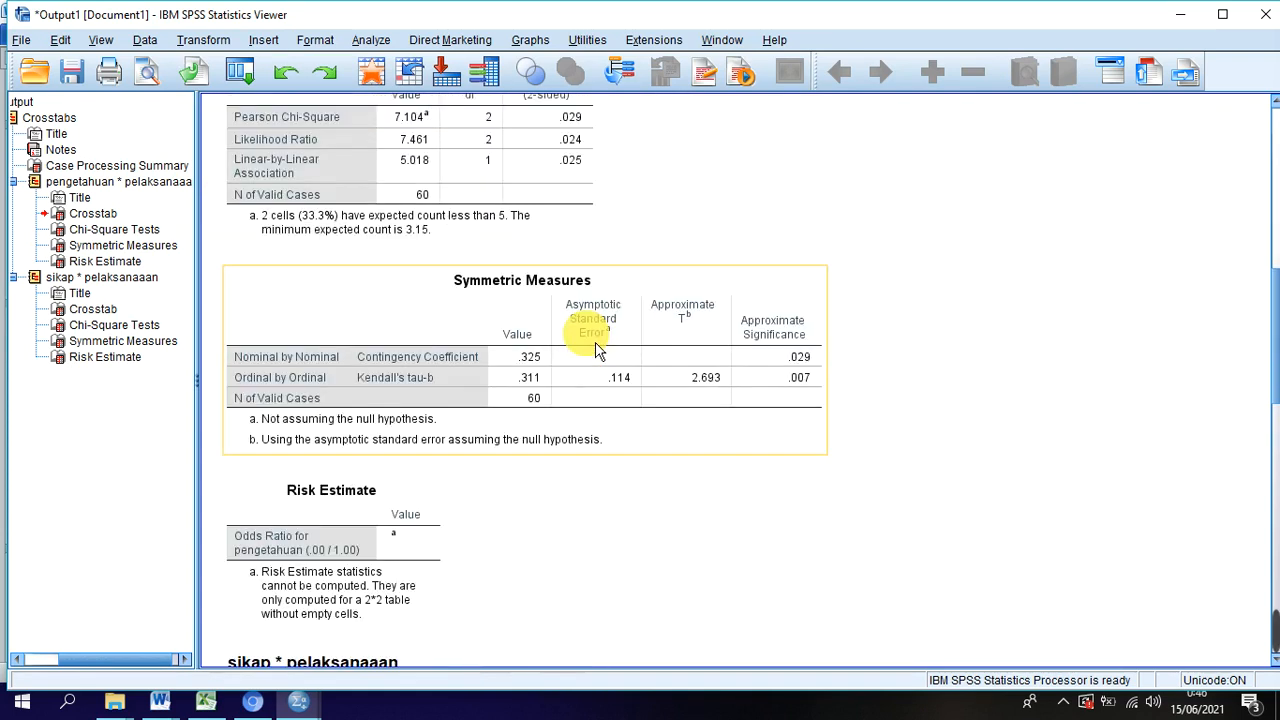
- Review the sikap * pelaksanaaan crosstab together with the significance values in its Chi-Square Tests table
scroll(597, 350, "down", 3)
scroll(597, 350, "down", 6)
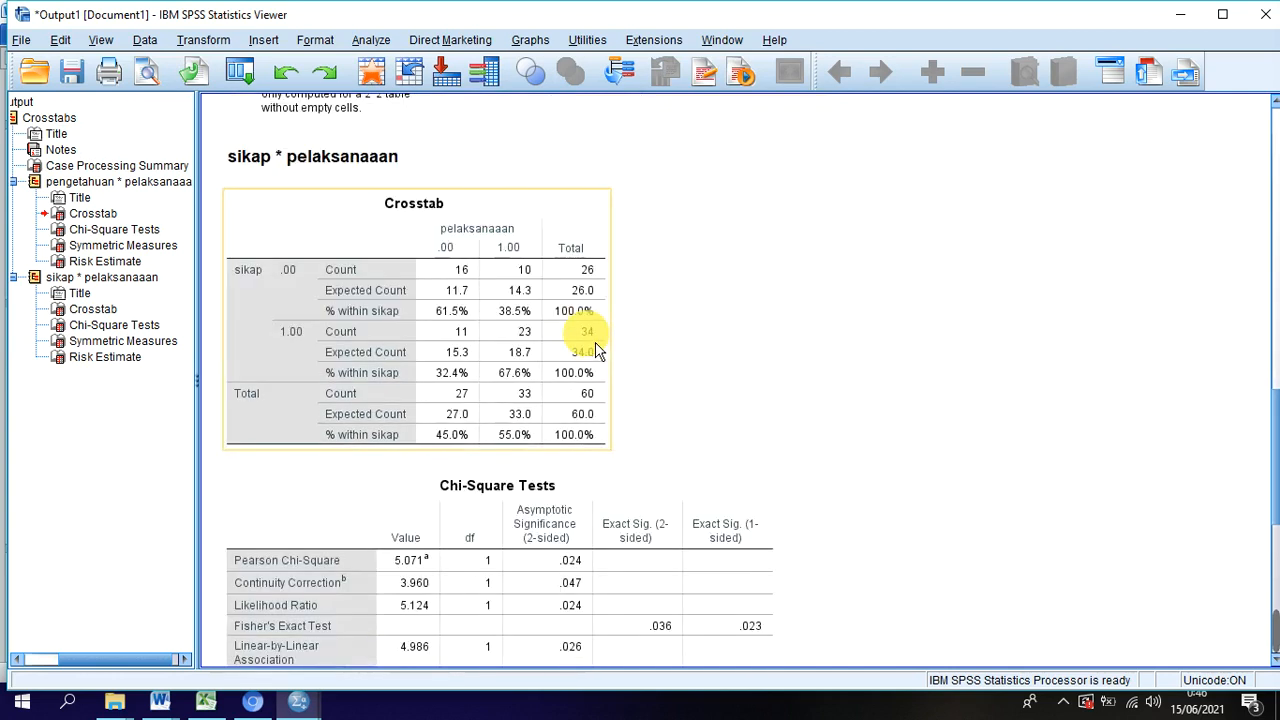
scroll(597, 350, "down", 2)
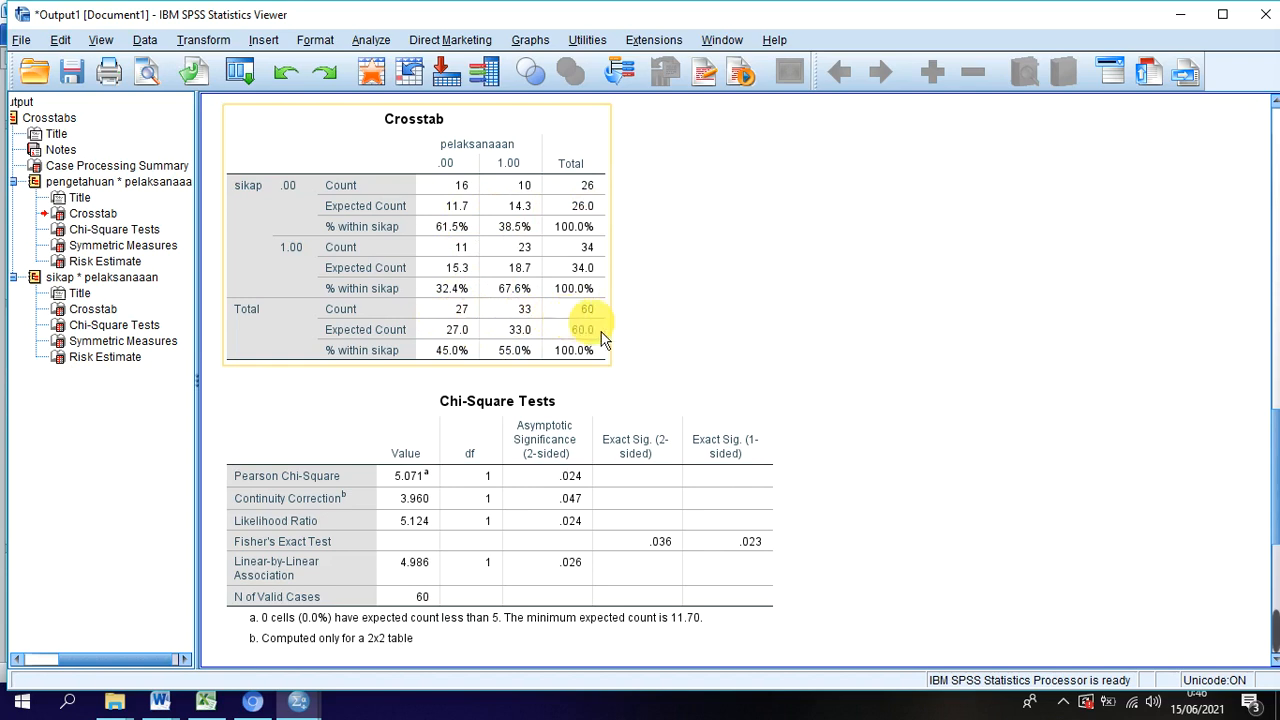
scroll(600, 334, "down", 2)
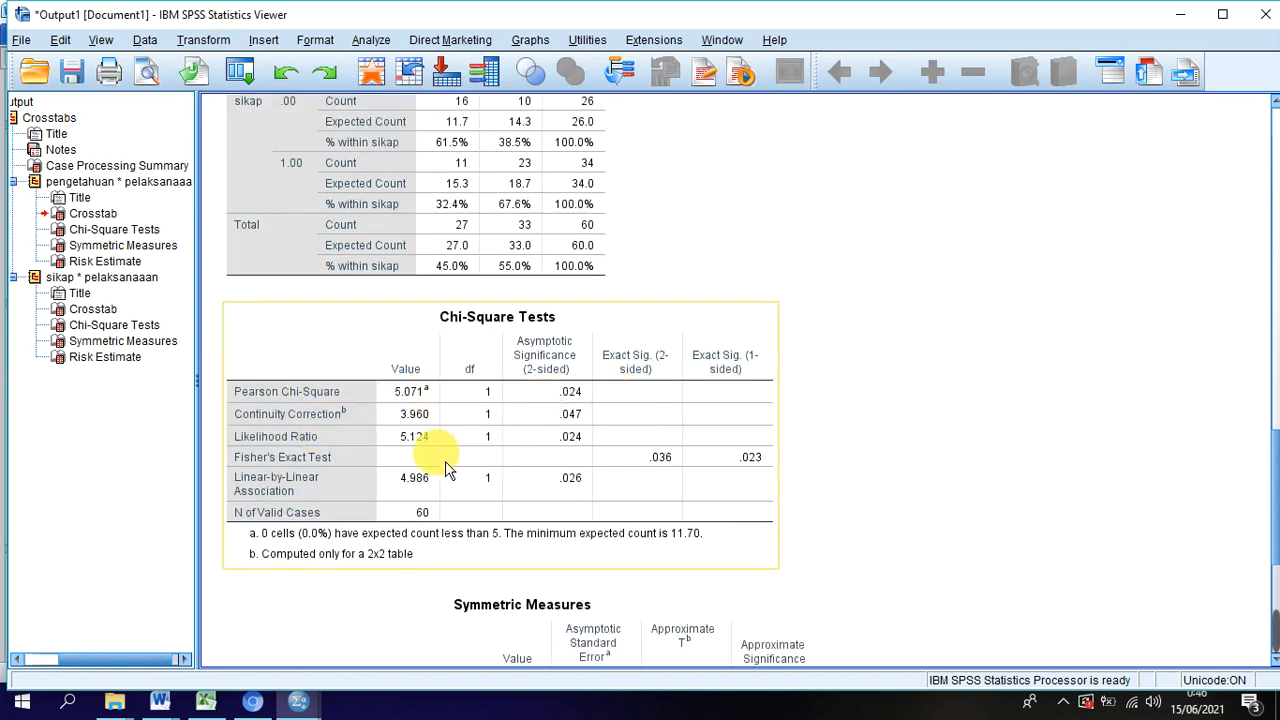
scroll(520, 420, "up", 2)
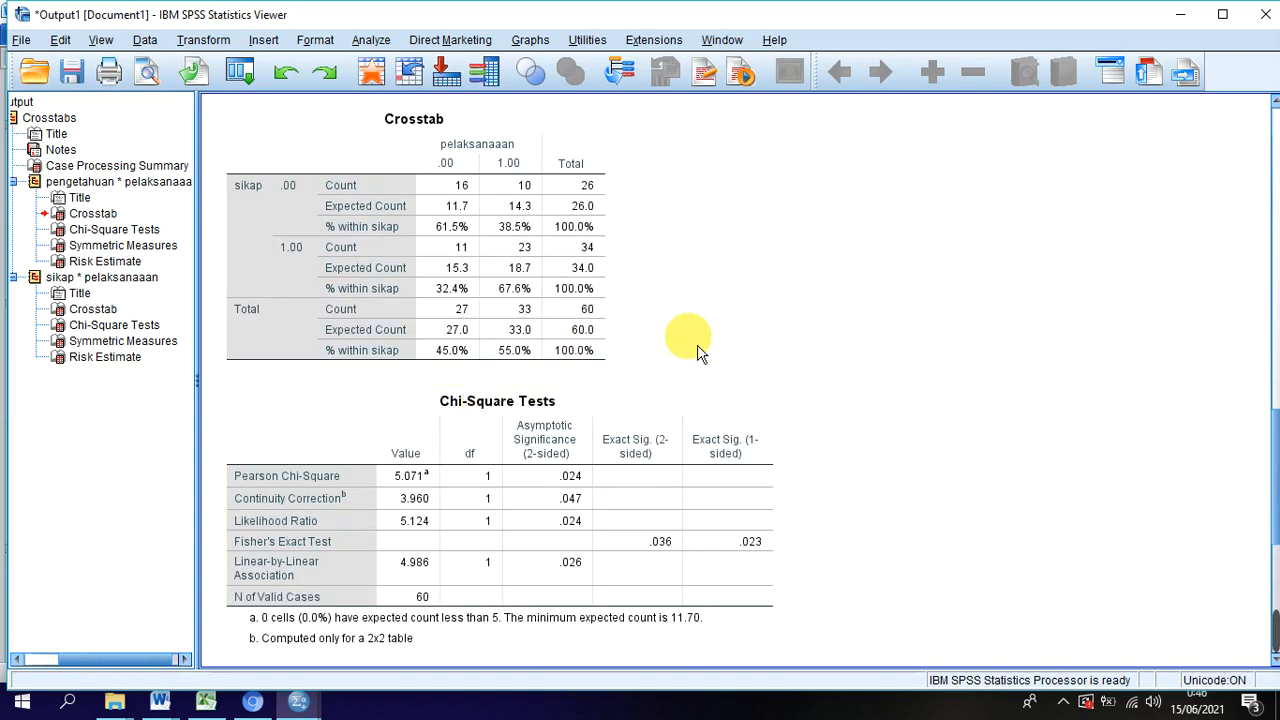
scroll(700, 345, "down", 2)
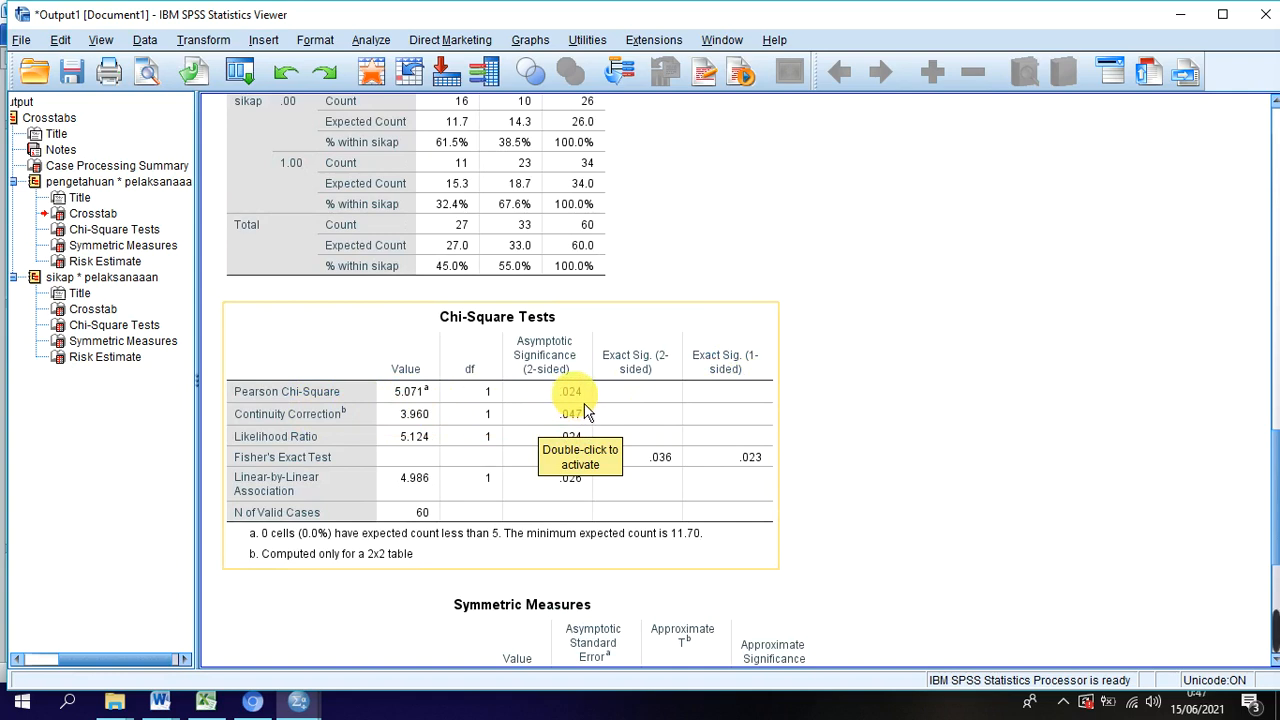
scroll(585, 412, "up", 2)
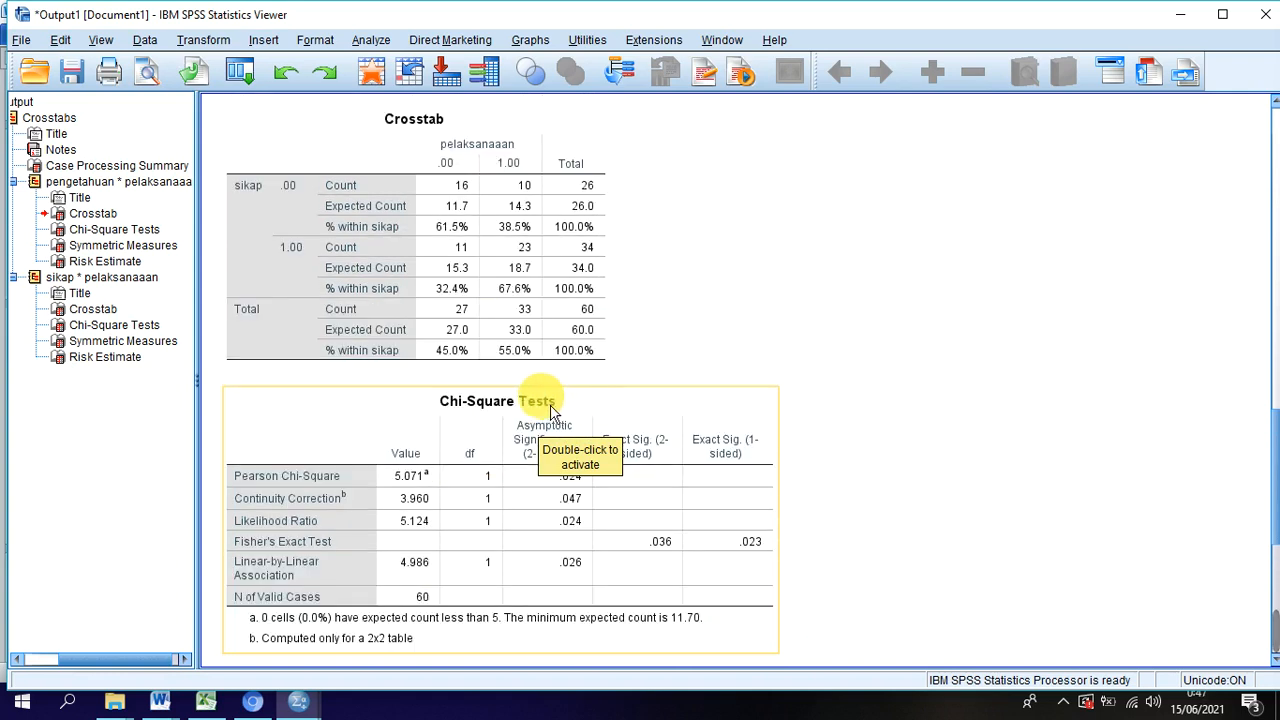
- Check the sikap crosstab's 1.00 row and select its Chi-Square Tests table to read the test rows and expected-count footnote
left_click(460, 287)
left_click_drag(585, 276, 465, 290)
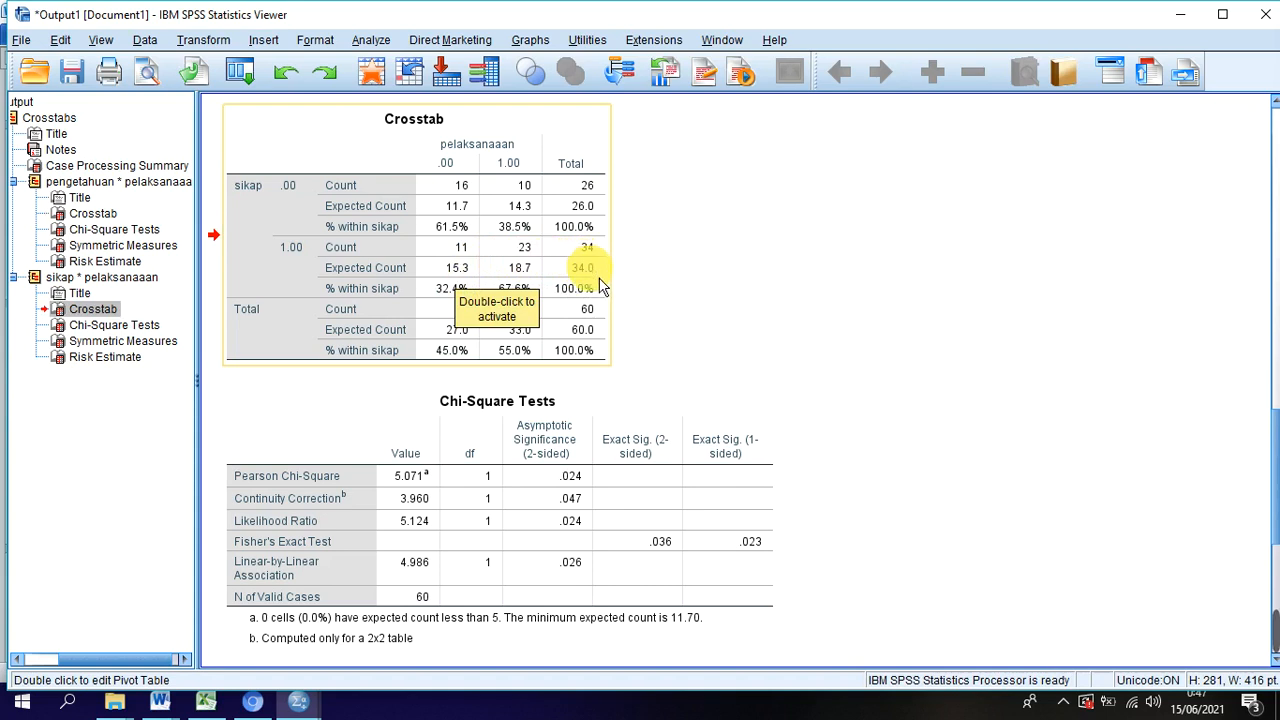
left_click(330, 490)
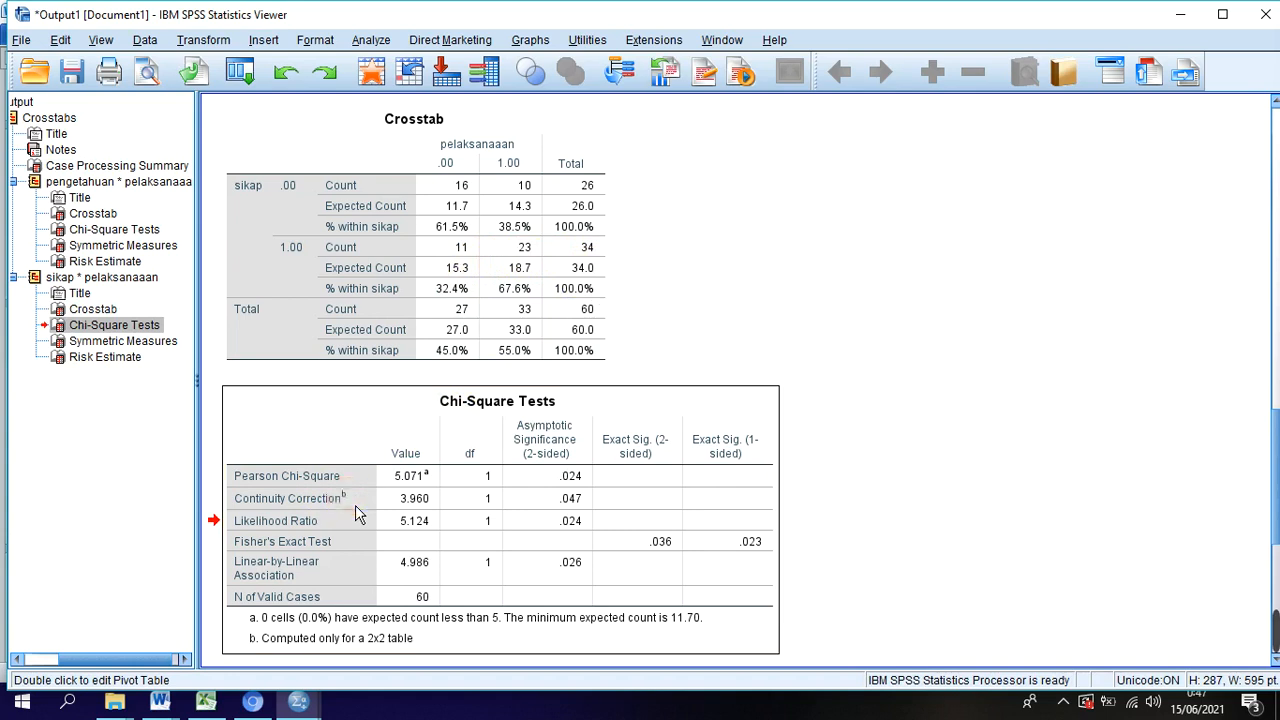
scroll(355, 505, "down", 2)
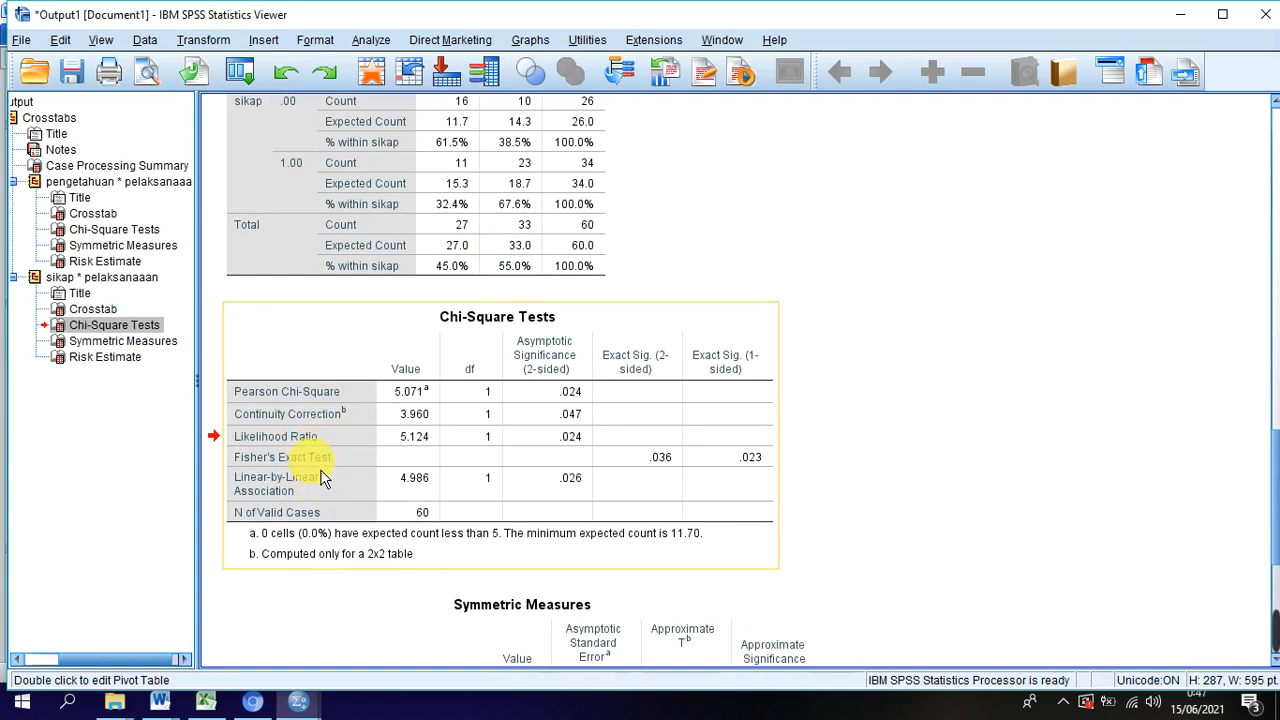
scroll(343, 486, "down", 3)
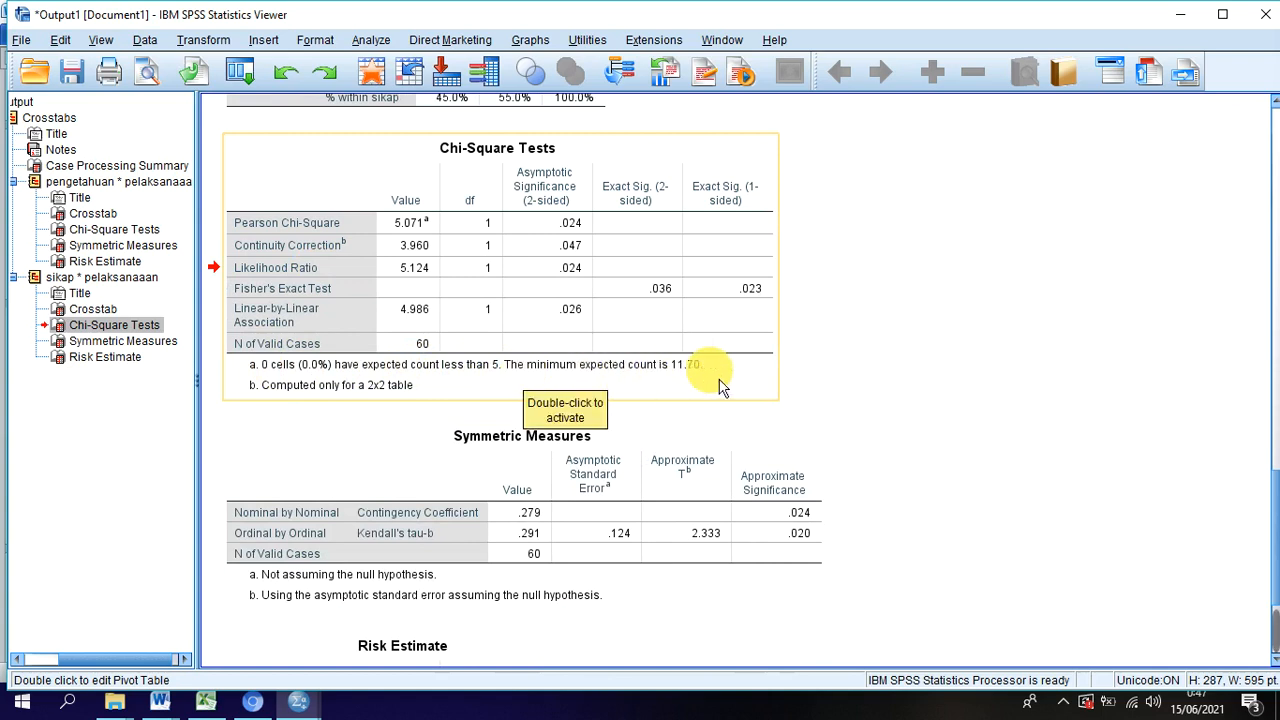
- View the sikap Symmetric Measures and Risk Estimate, and return to the Chi-Square Tests table for pengetahuan * pelaksanaaan
scroll(697, 418, "down", 3)
scroll(697, 418, "down", 1)
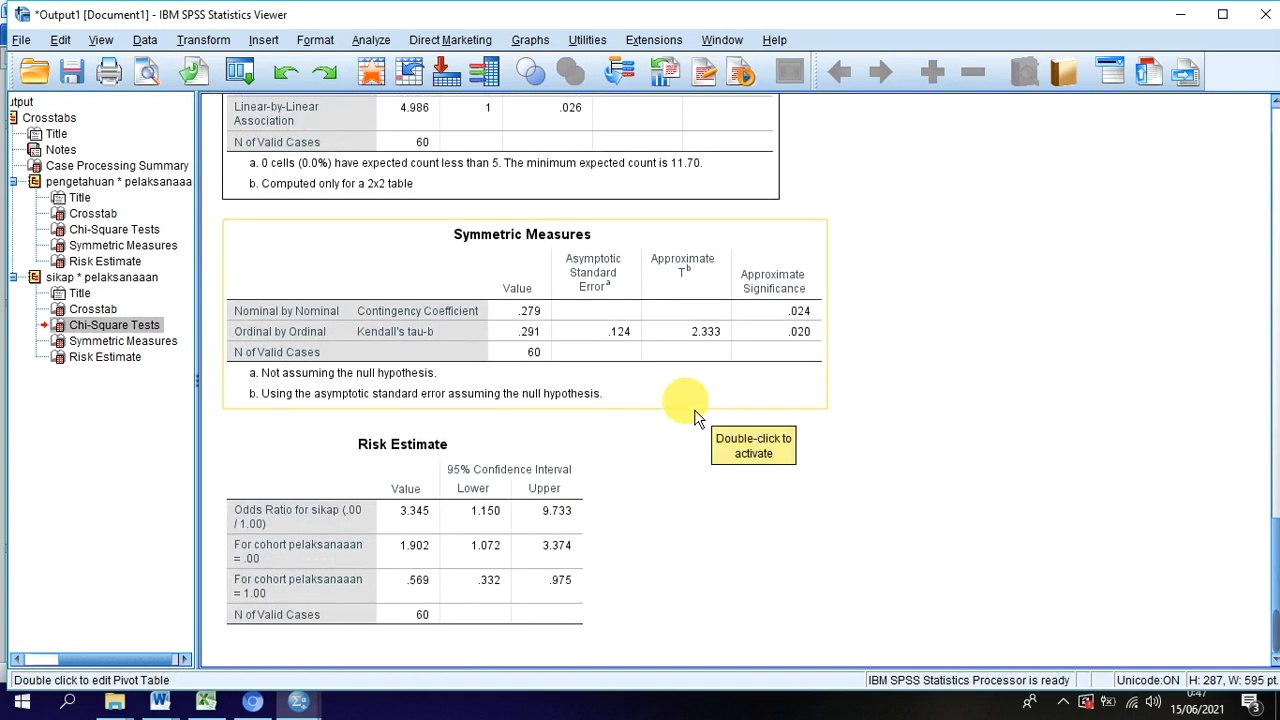
scroll(630, 429, "up", 14)
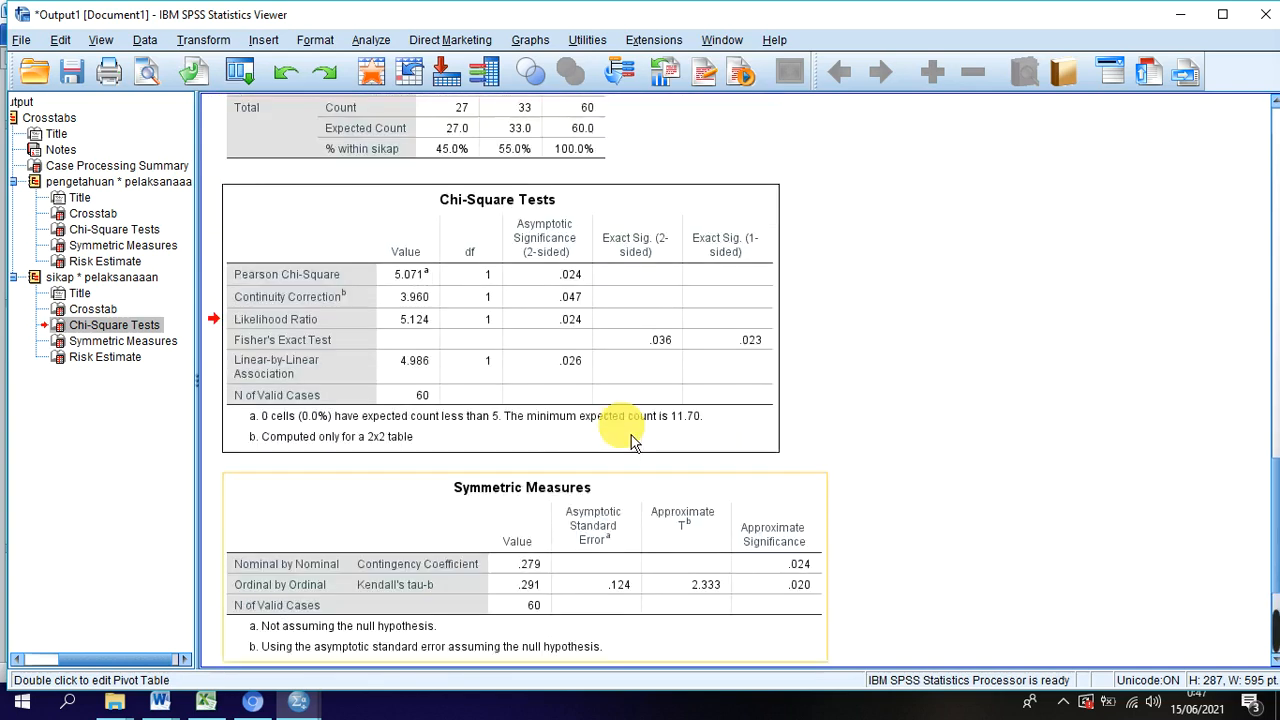
scroll(457, 414, "up", 6)
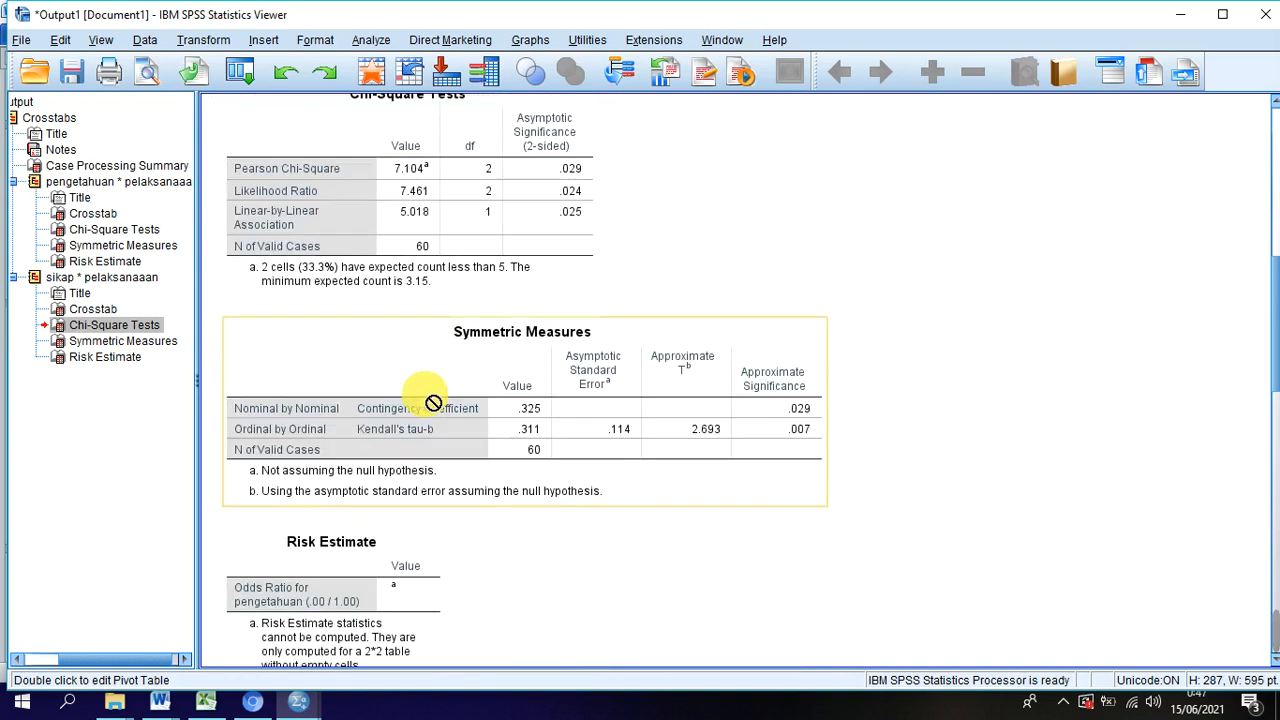
scroll(434, 400, "down", 3)
scroll(400, 425, "up", 10)
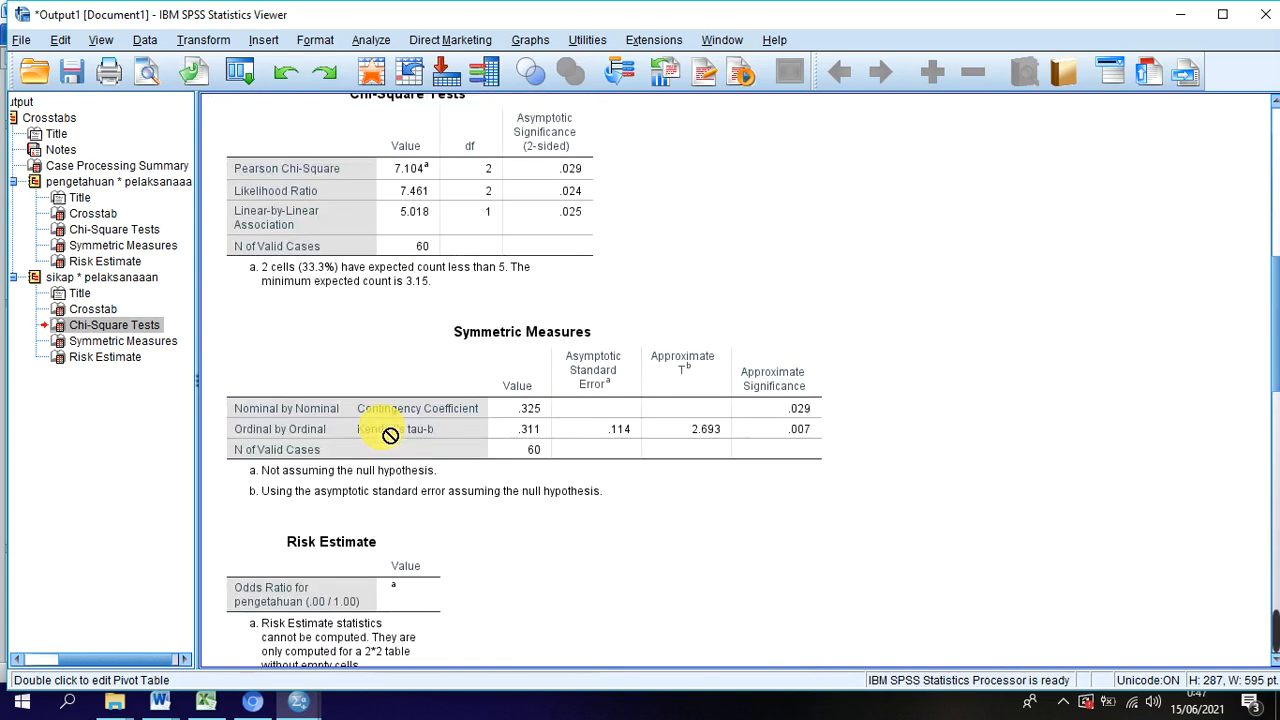
scroll(405, 400, "up", 6)
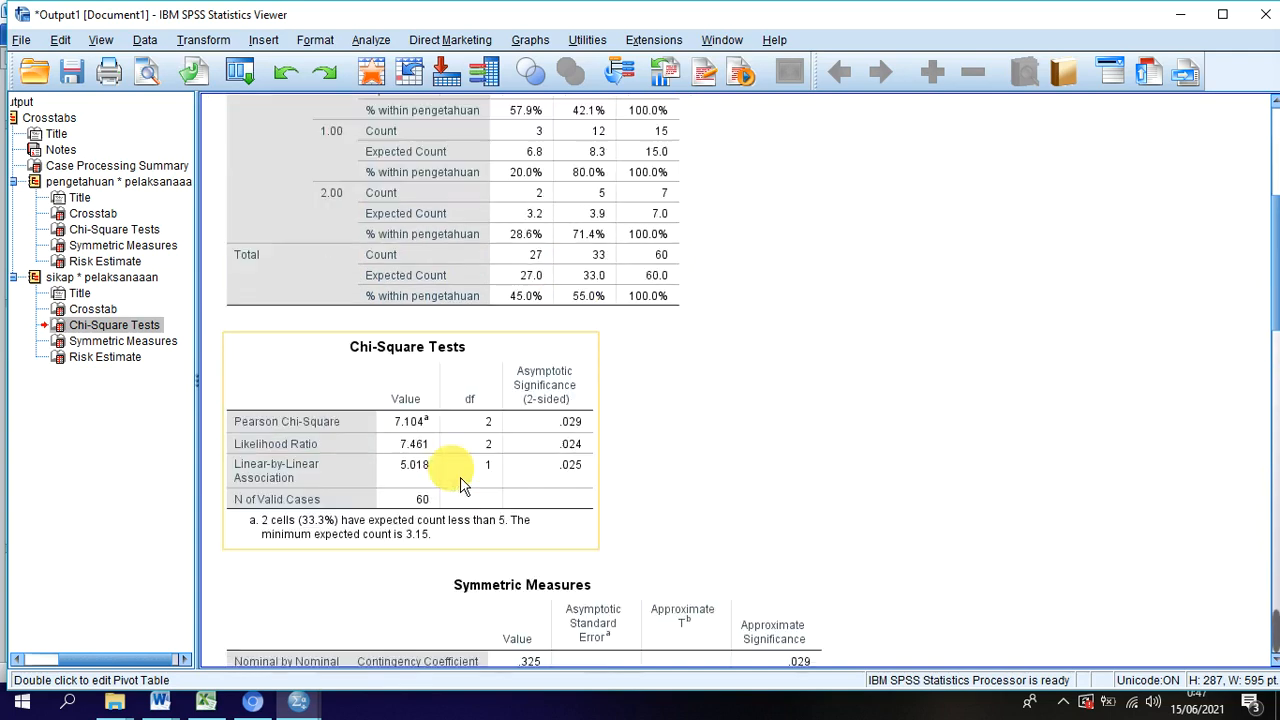
- Compare the Risk Estimate tables for pengetahuan and sikap, and return to the sikap * pelaksanaaan crosstab
scroll(460, 470, "down", 5)
scroll(460, 468, "down", 8)
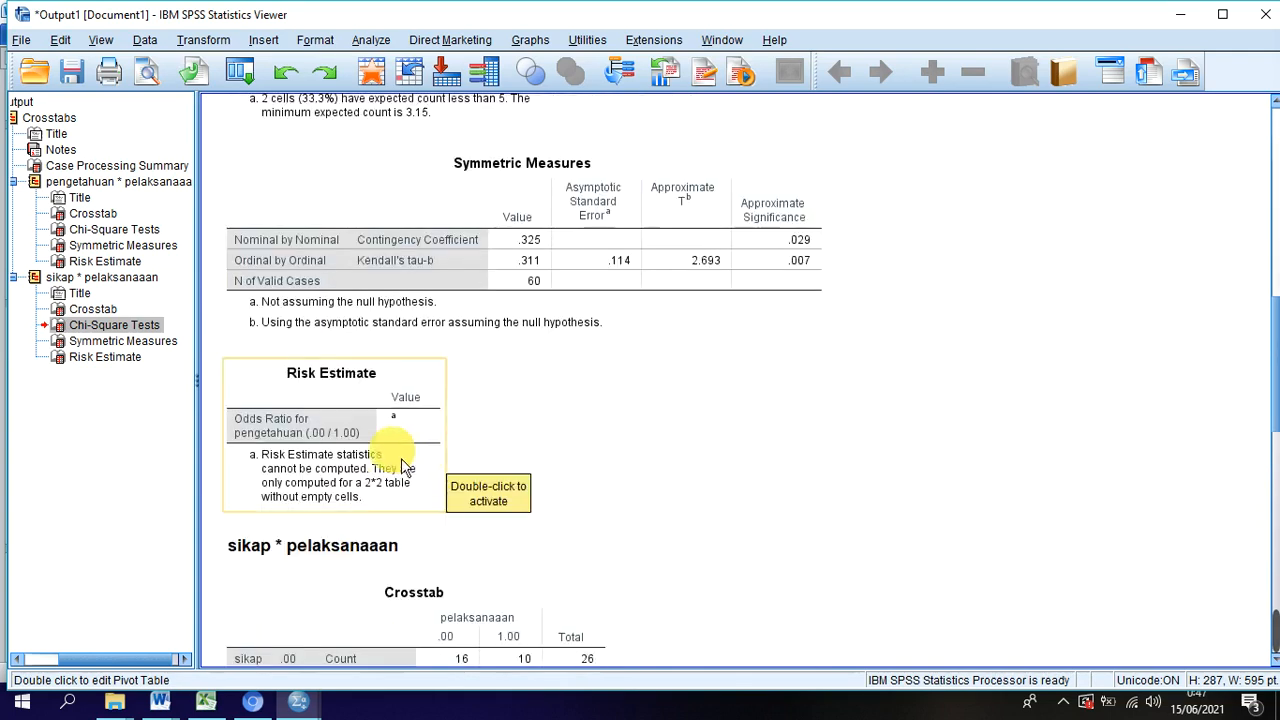
scroll(370, 420, "down", 10)
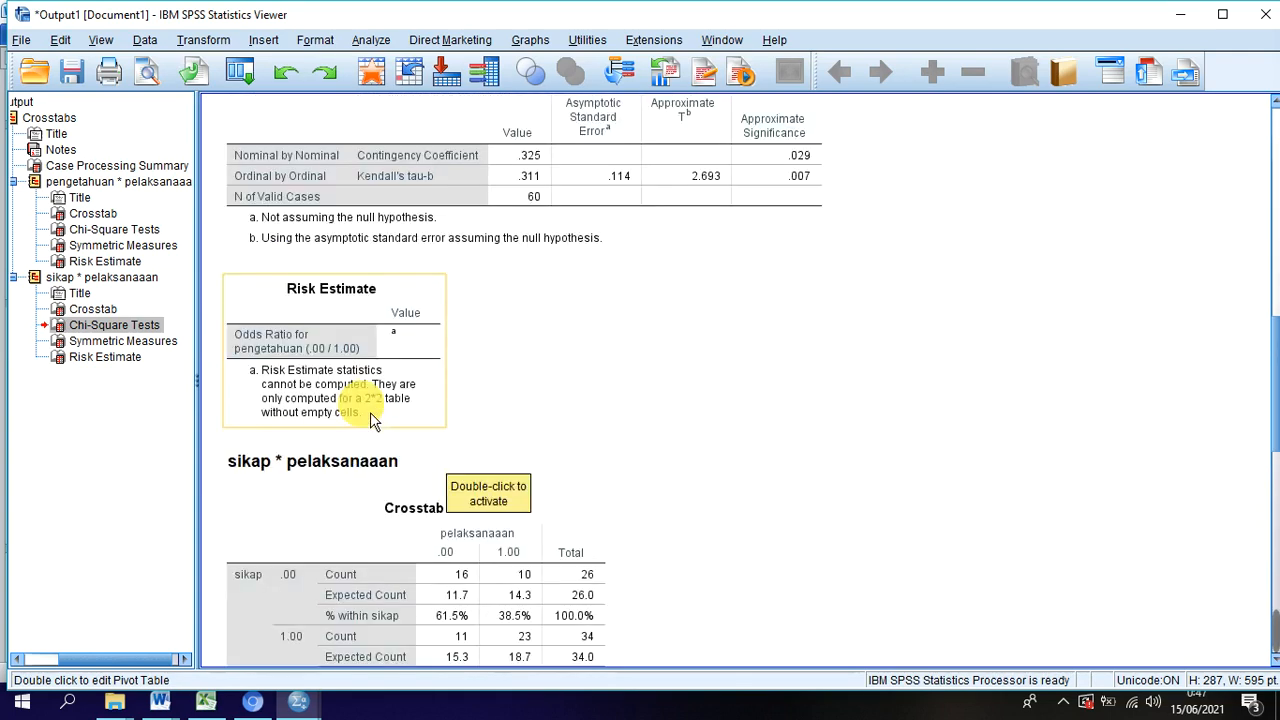
scroll(370, 412, "down", 8)
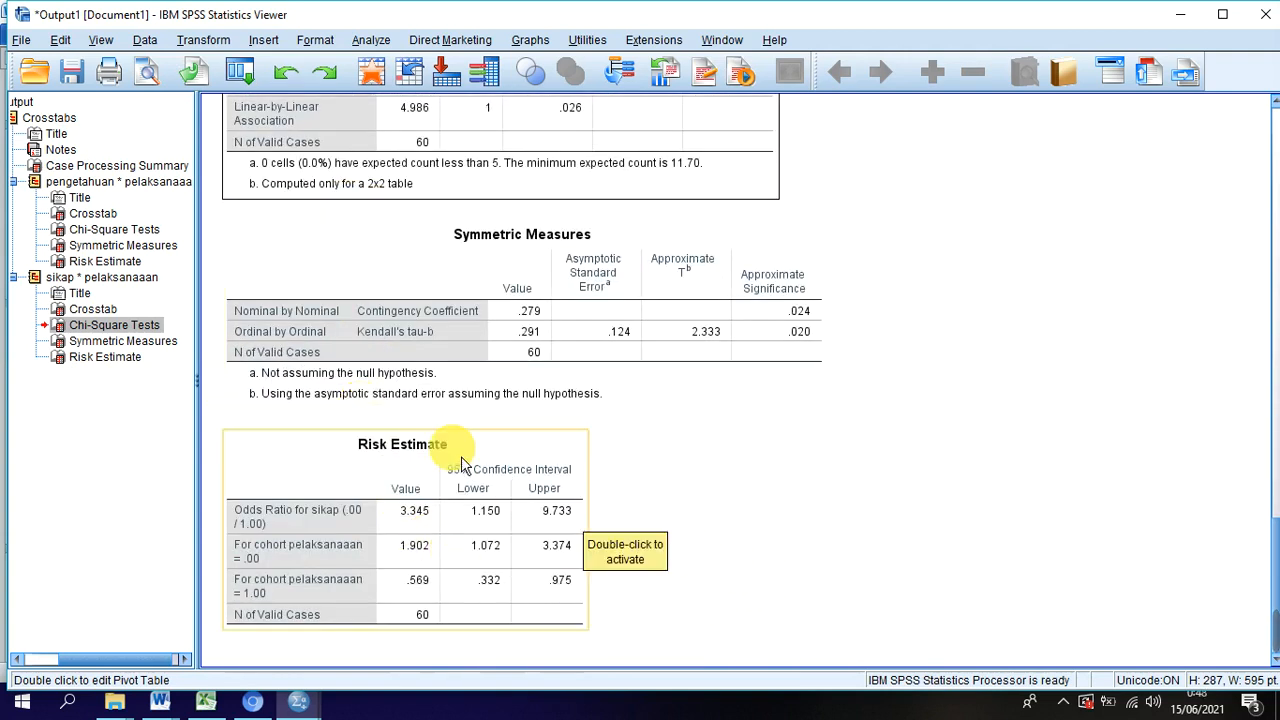
scroll(396, 405, "up", 3)
scroll(375, 370, "up", 6)
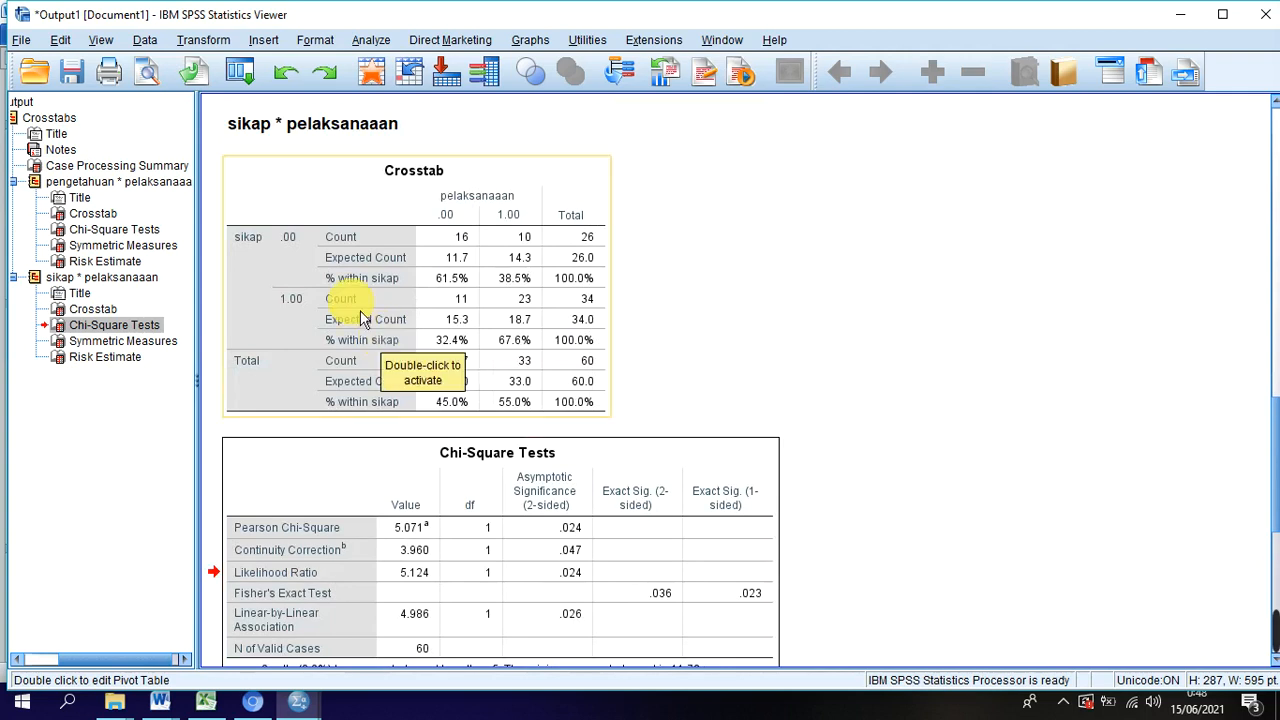
- Select the sikap Risk Estimate table and read its odds ratio and 95% confidence interval
scroll(458, 487, "down", 9)
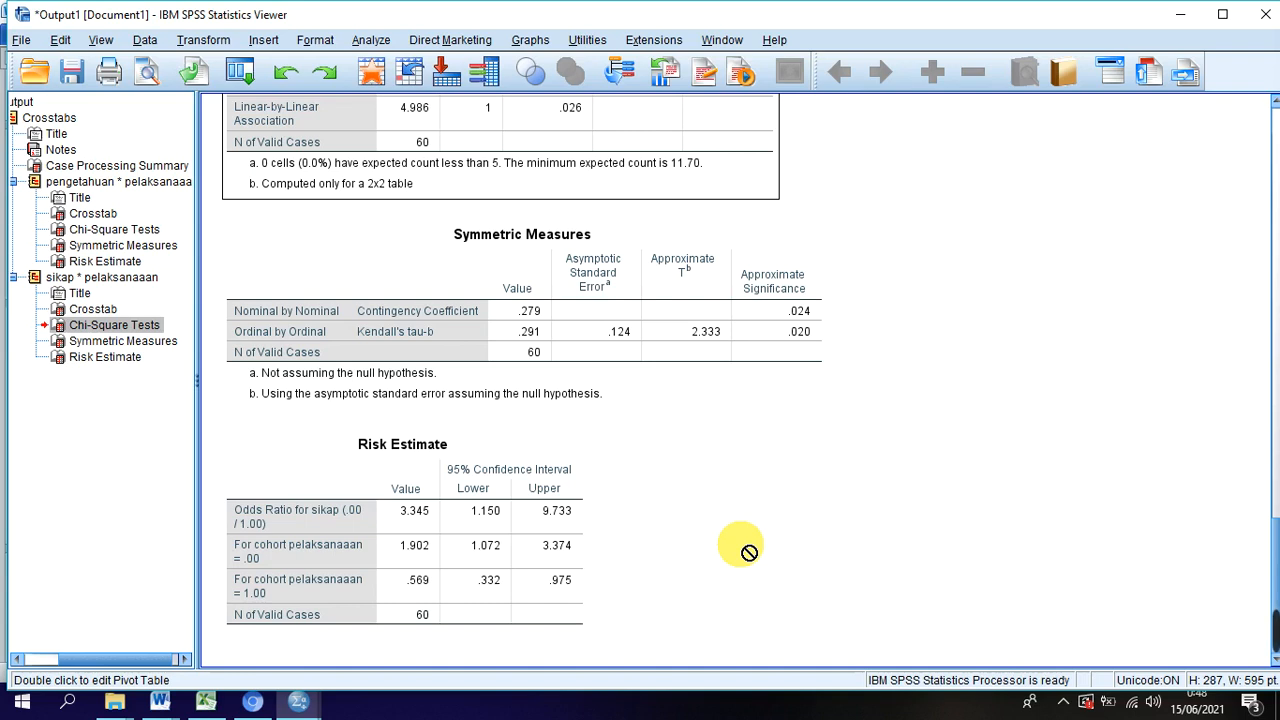
left_click(430, 535)
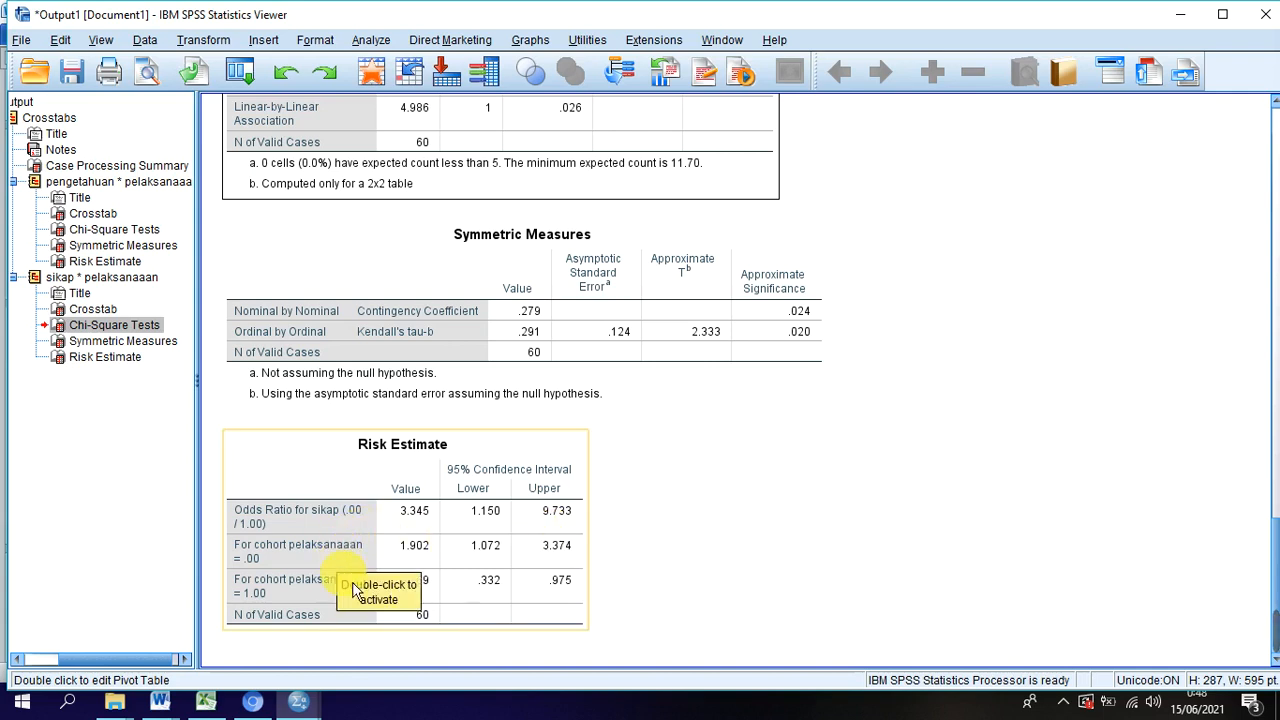
left_click(640, 570)
left_click(503, 576)
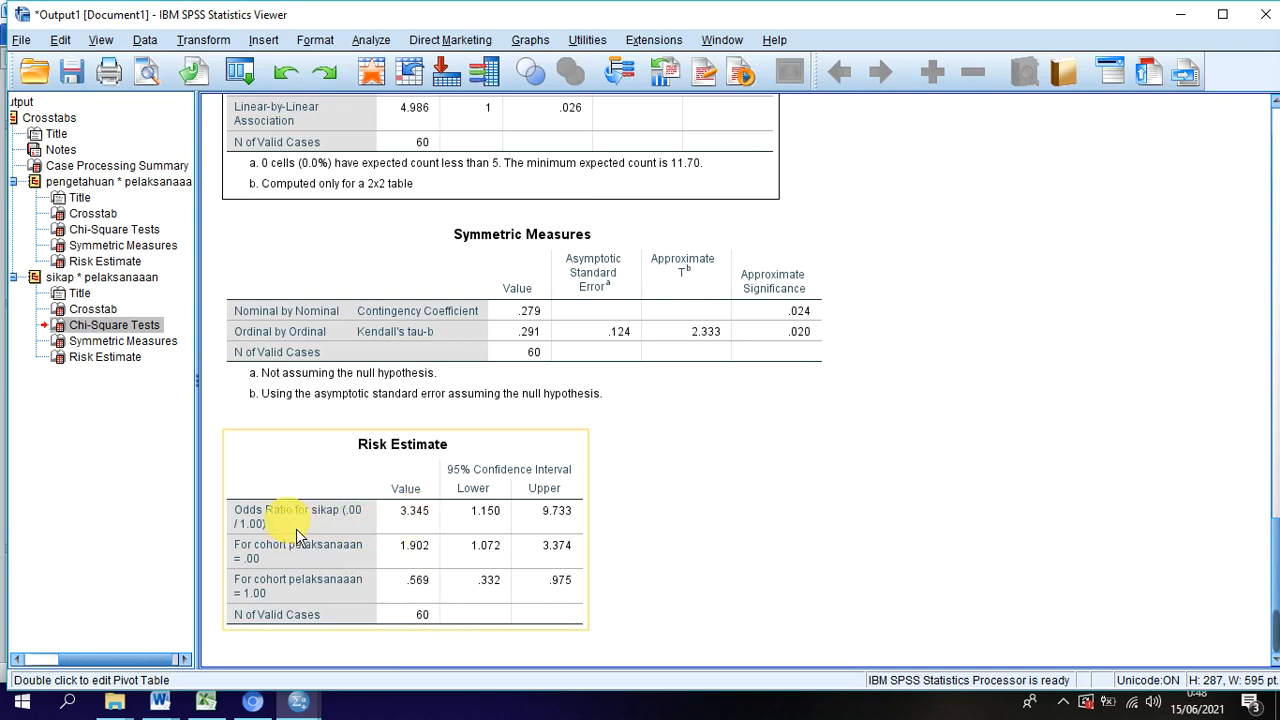
left_click(428, 540)
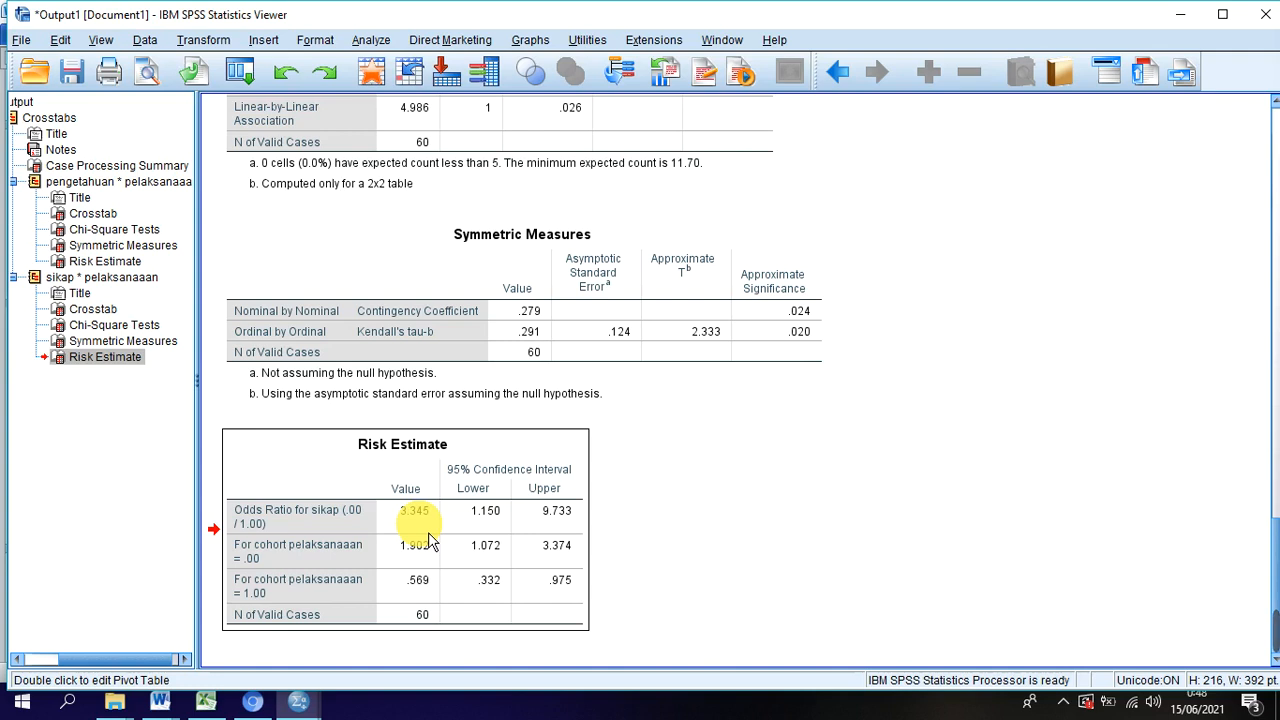
- Switch to the thesis in Word to check the Sikap and Pelaksanaan 3 M category codes, and return to the SPSS output's sikap odds ratio
mouse_move(160, 700)
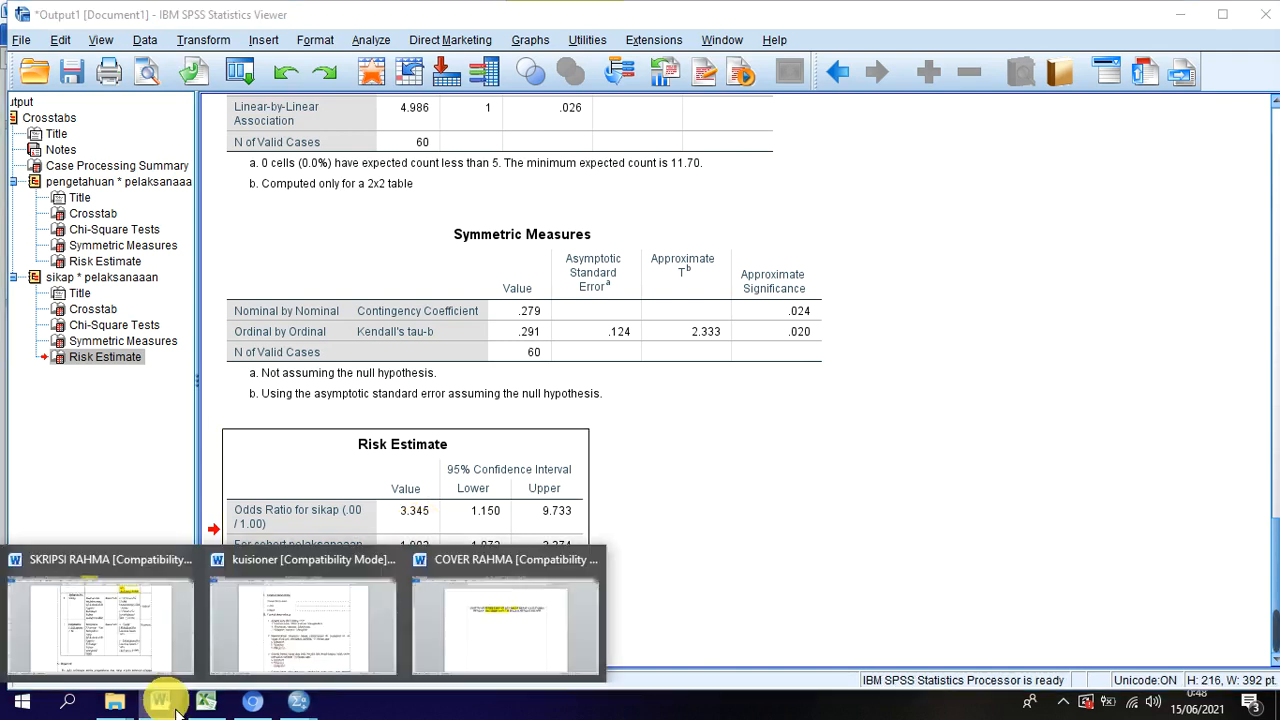
left_click(155, 620)
scroll(655, 360, "up", 2)
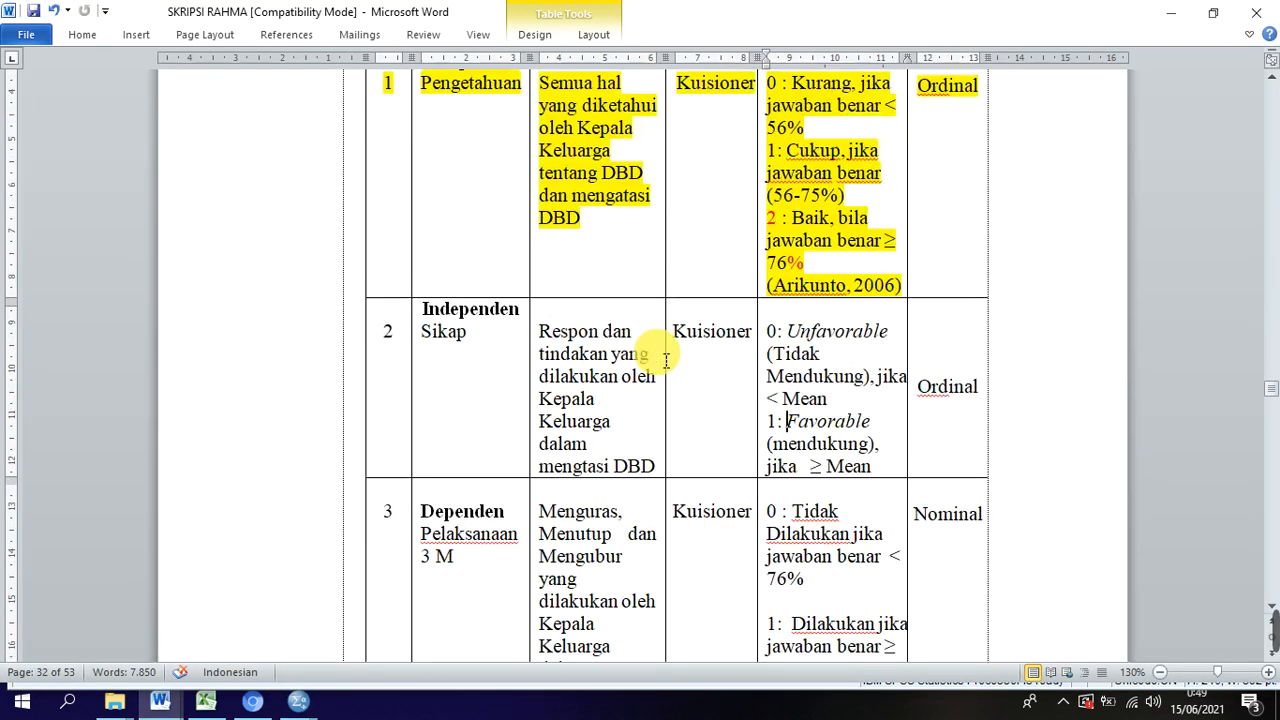
scroll(665, 362, "down", 2)
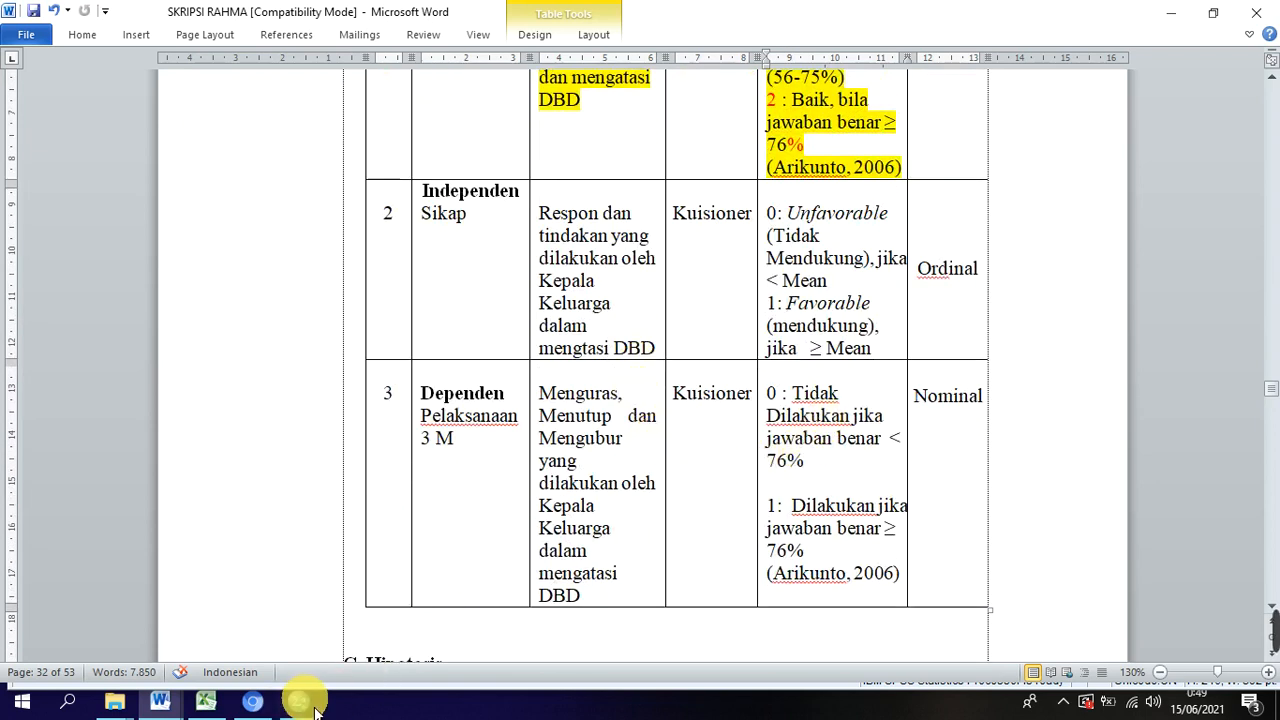
mouse_move(310, 700)
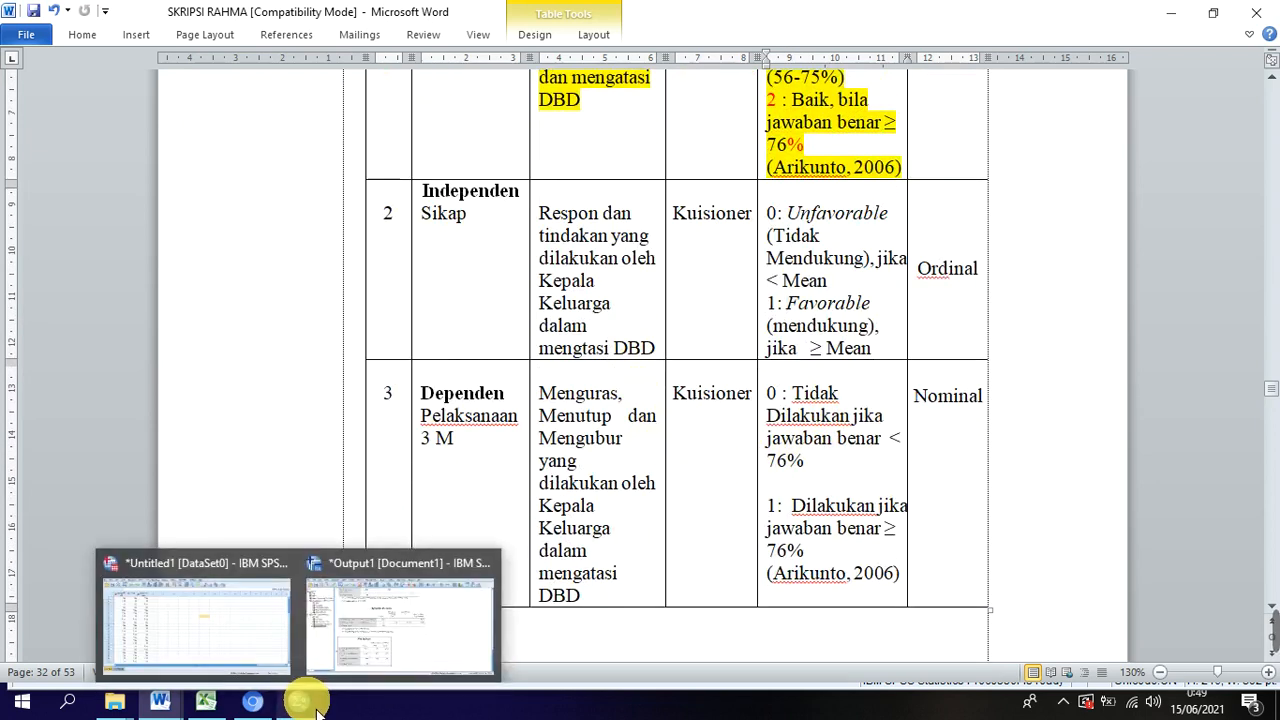
left_click(420, 648)
left_click(418, 646)
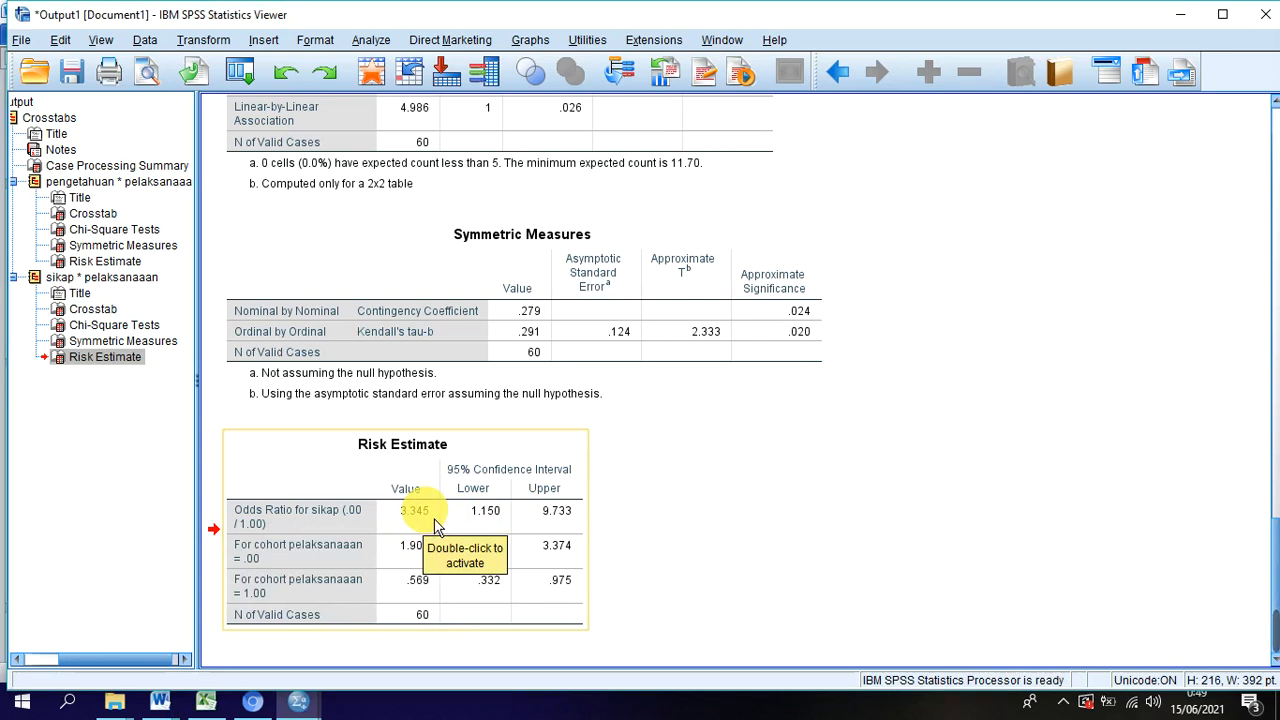
left_click_drag(435, 527, 386, 506)
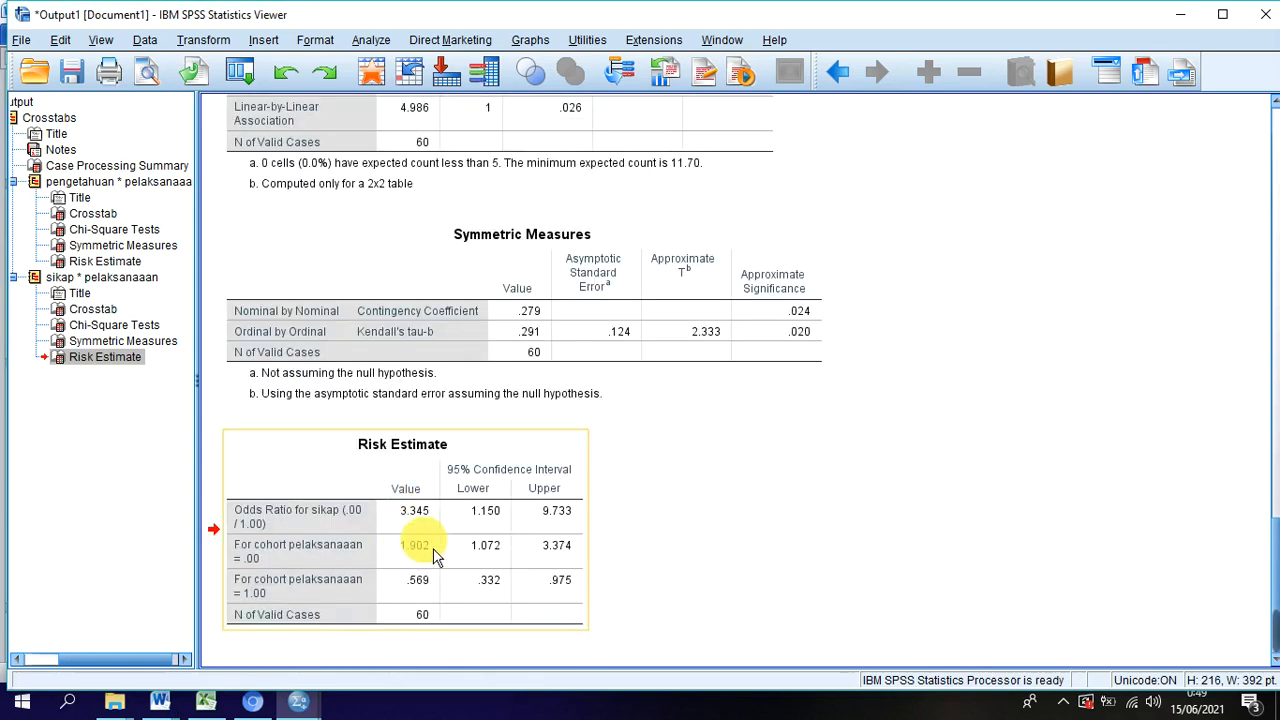
- Select the sikap Symmetric Measures table and compare its coefficients with the sikap Chi-Square Tests table
scroll(483, 525, "up", 3)
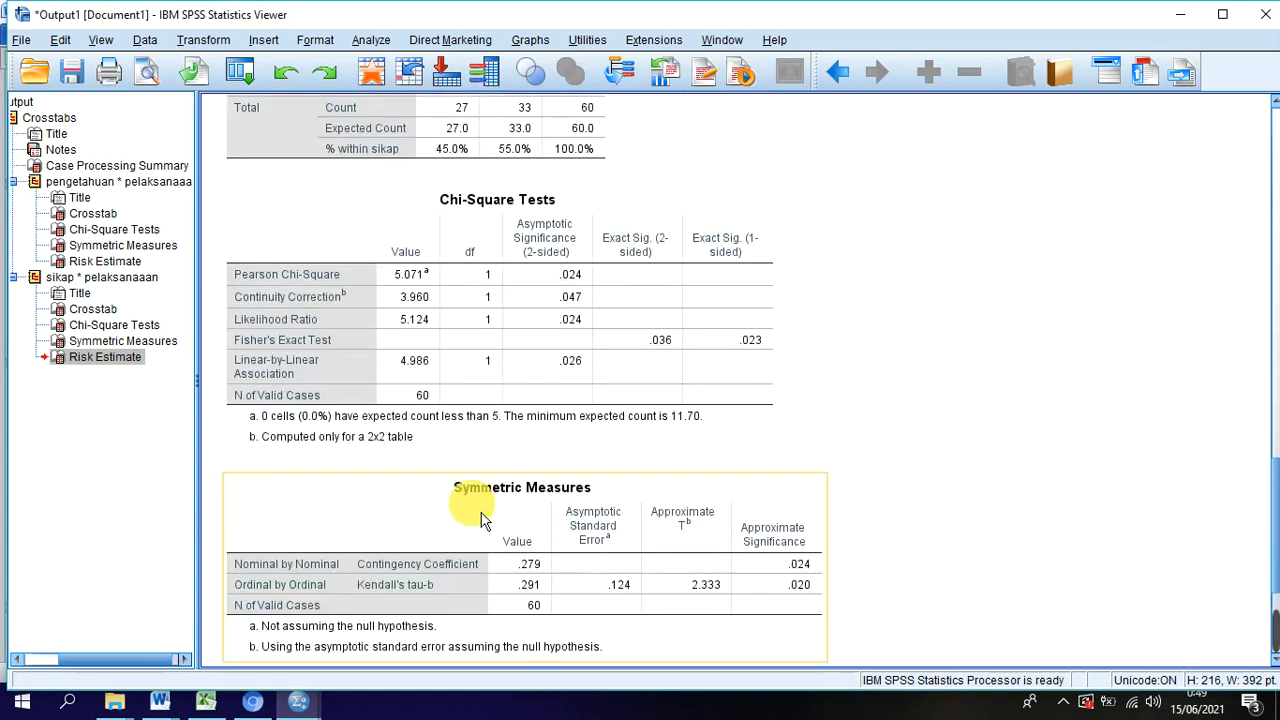
scroll(480, 520, "down", 3)
left_click_drag(483, 515, 603, 347)
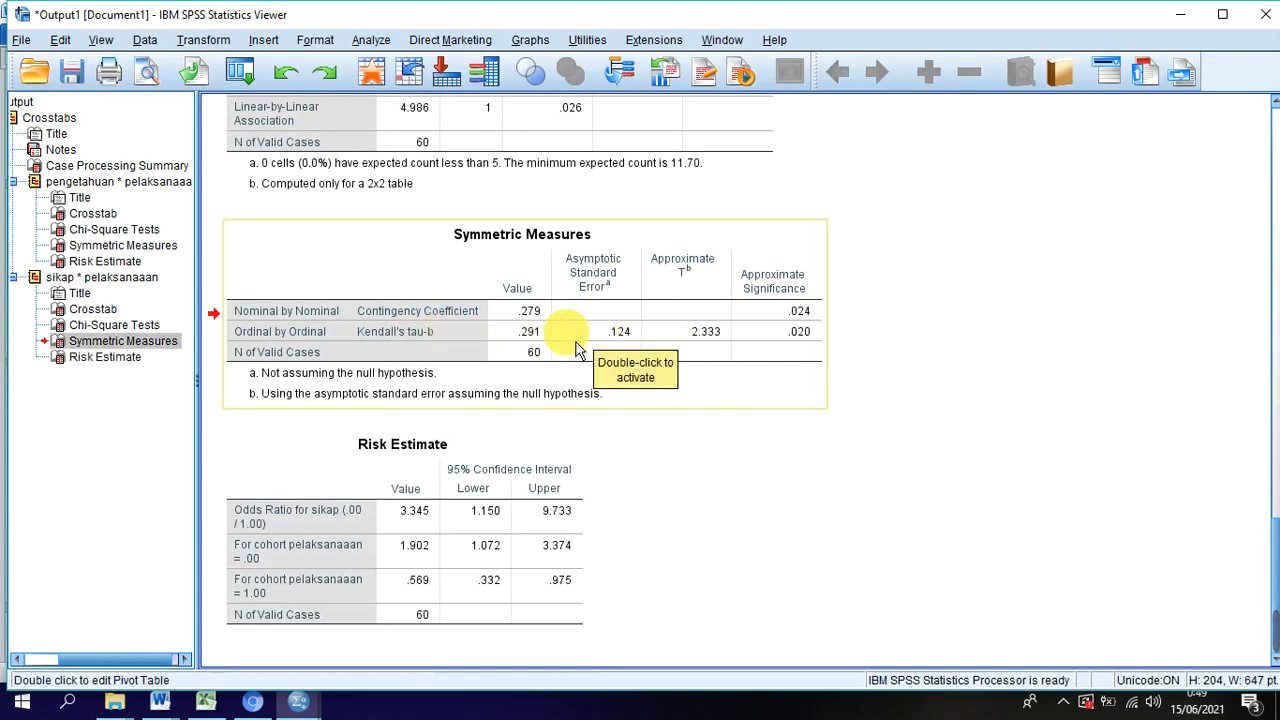
scroll(563, 380, "up", 1)
scroll(563, 380, "up", 4)
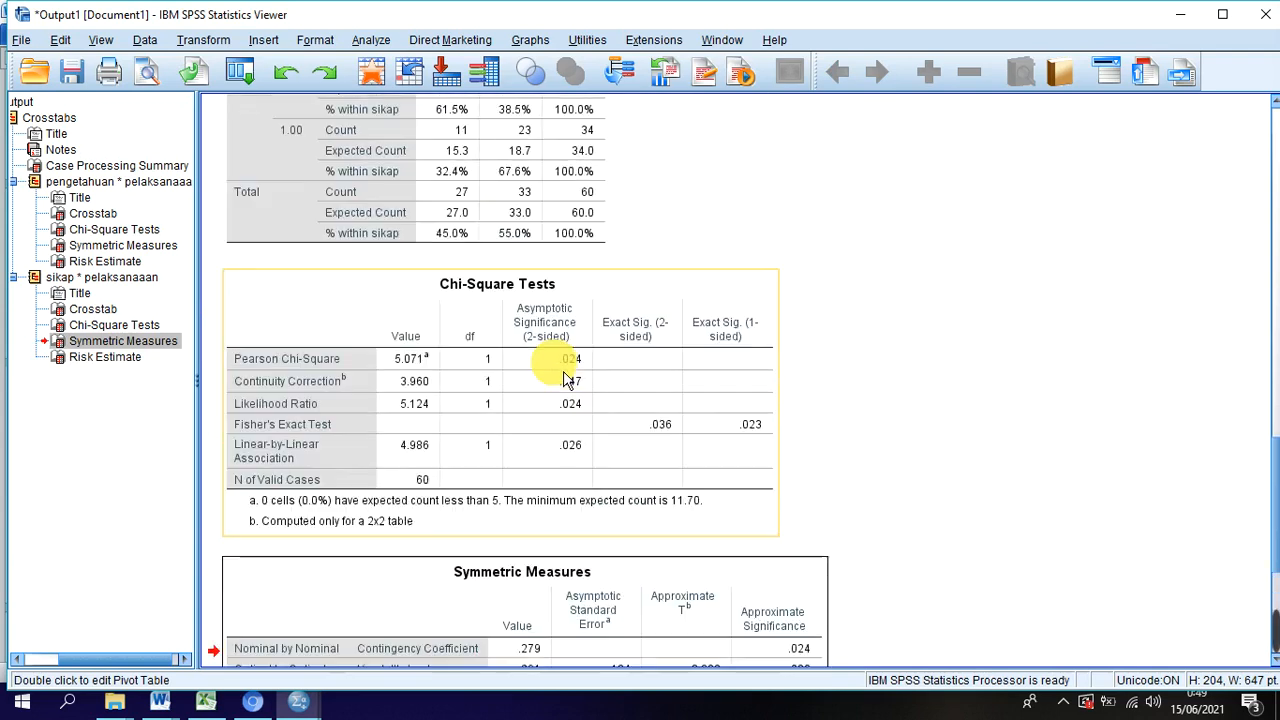
scroll(563, 380, "down", 3)
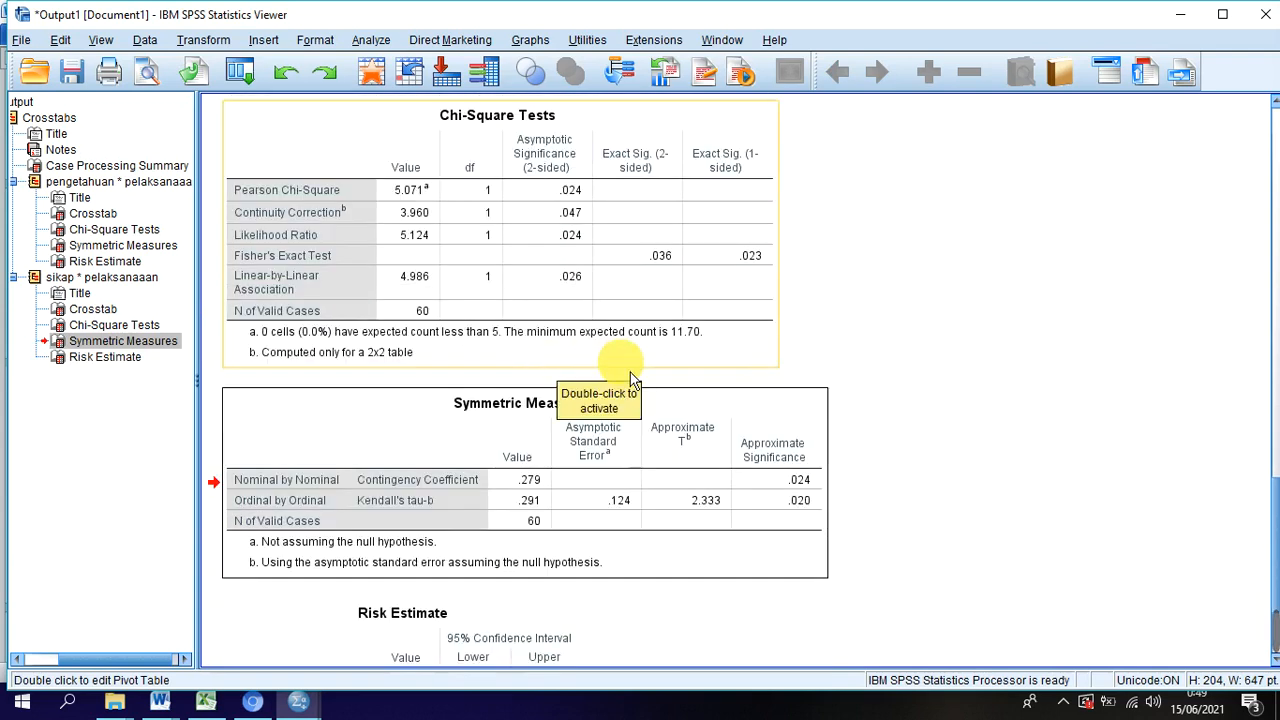
scroll(590, 345, "down", 2)
scroll(414, 330, "up", 3)
scroll(422, 330, "down", 2)
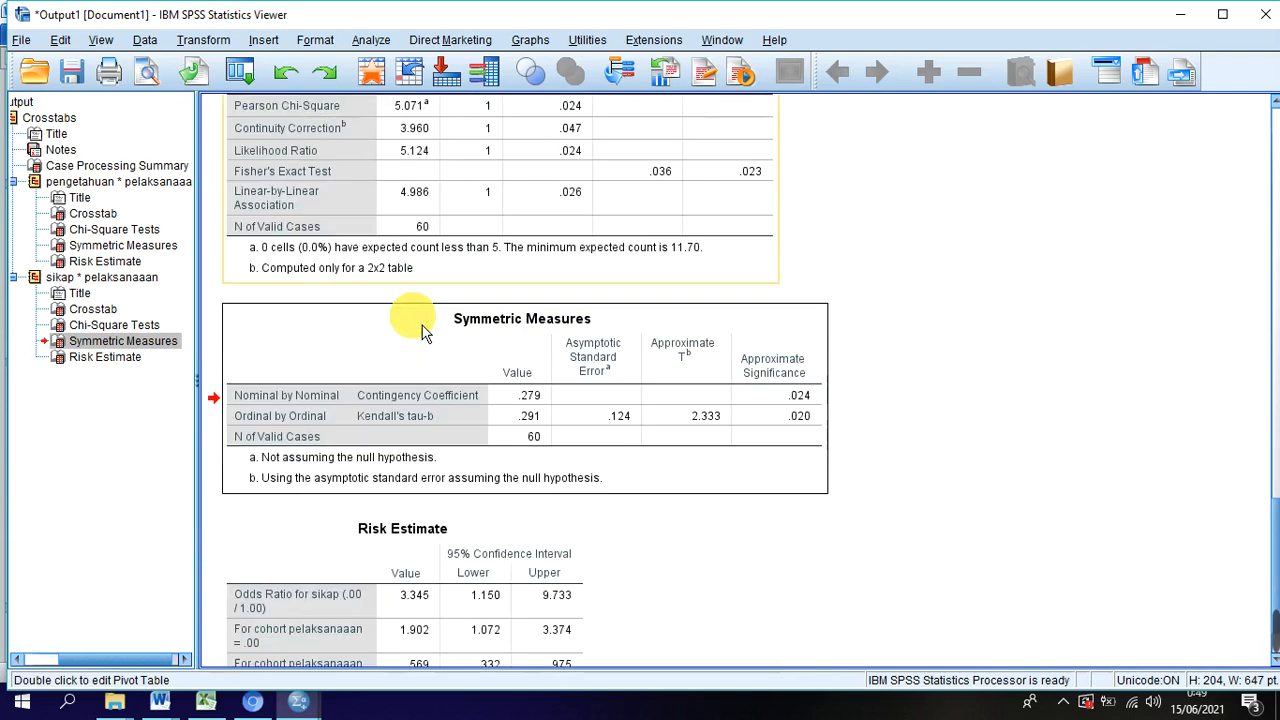
- Select the sikap Chi-Square Tests table to read its test values, and compare them with the odds ratio in the Risk Estimate table
scroll(270, 257, "up", 1)
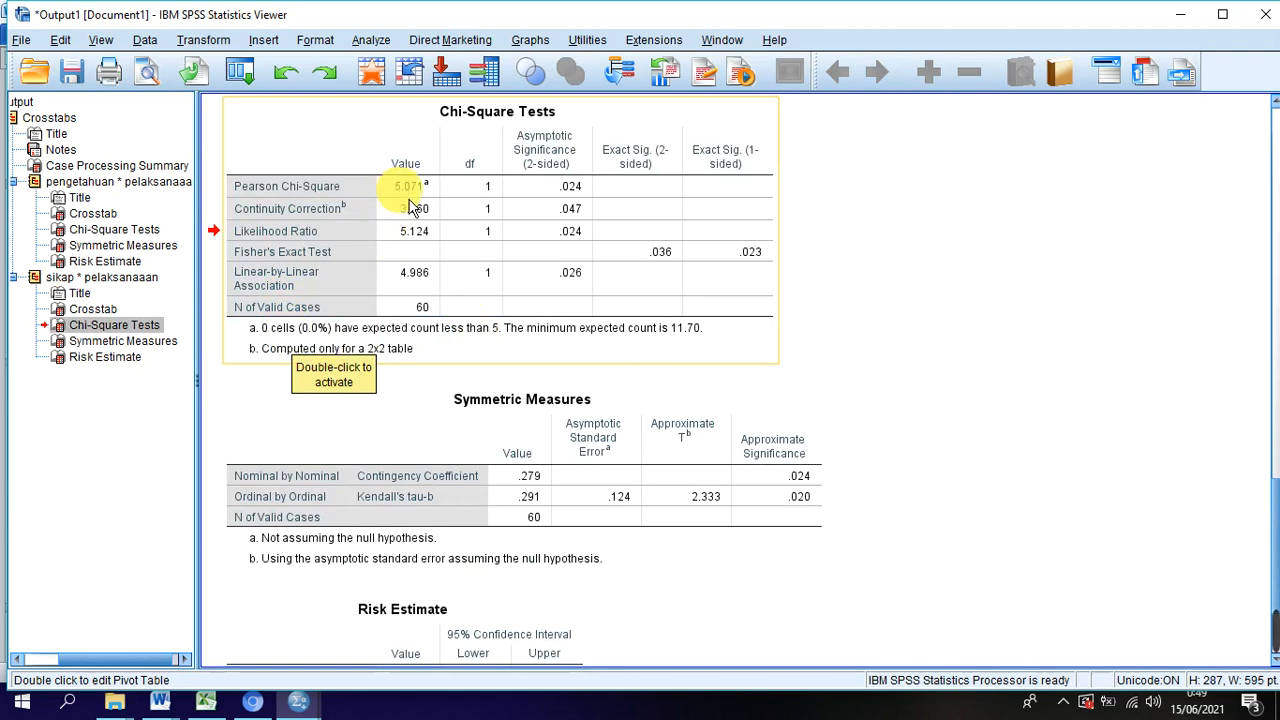
left_click_drag(414, 210, 541, 588)
scroll(889, 391, "down", 3)
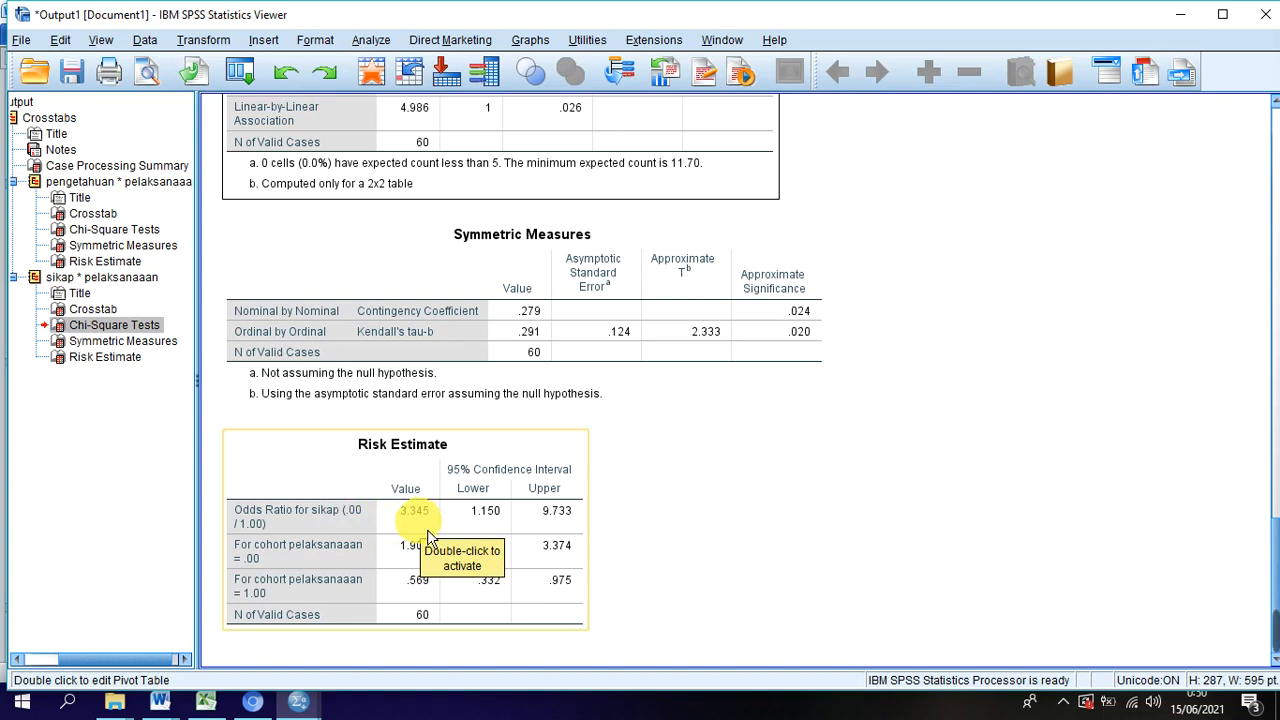
left_click_drag(405, 512, 534, 536)
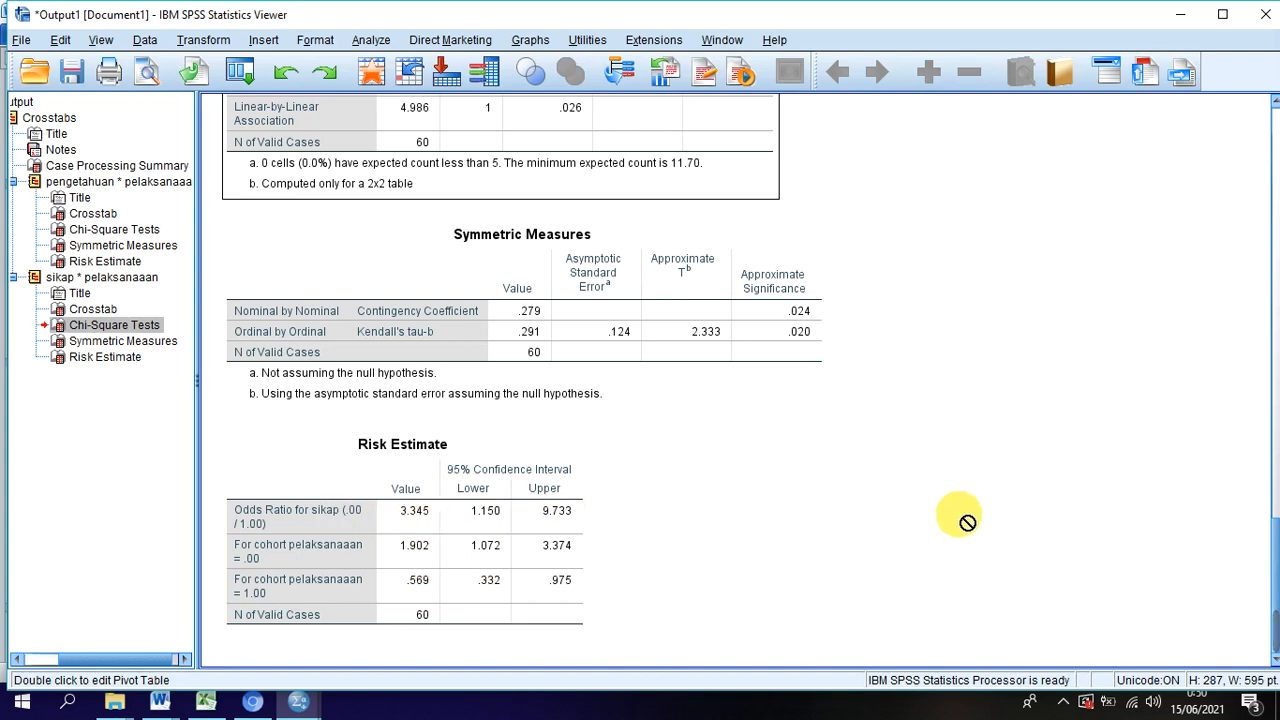
- Go back to the pengetahuan * pelaksanaaan section and examine its crosstab
scroll(950, 517, "up", 10)
scroll(766, 457, "up", 8)
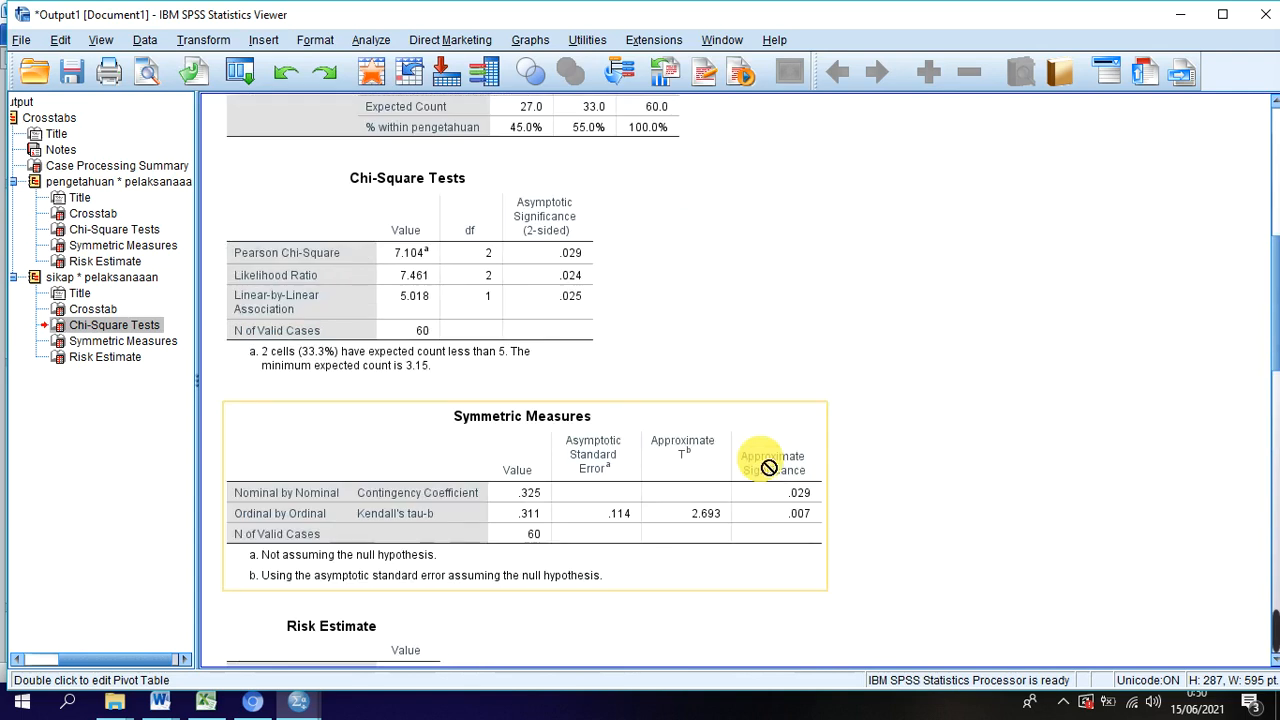
scroll(770, 440, "down", 4)
scroll(773, 433, "up", 3)
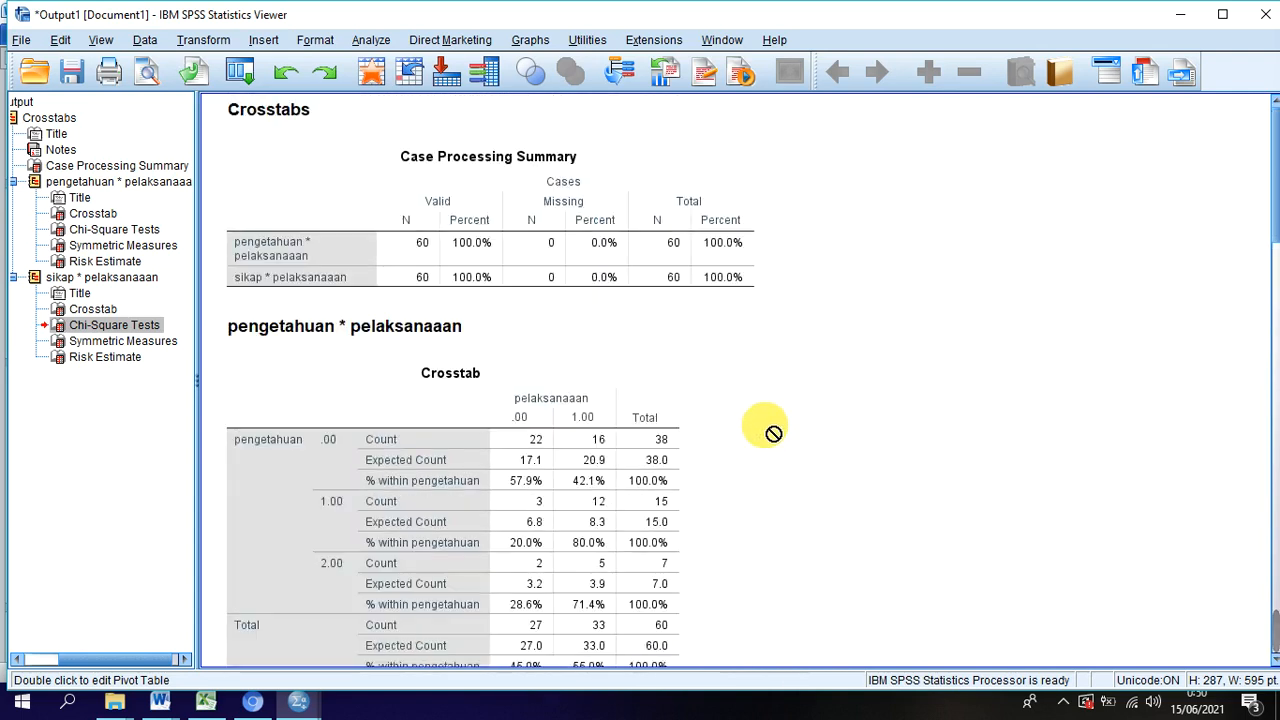
scroll(773, 433, "down", 2)
left_click(606, 410)
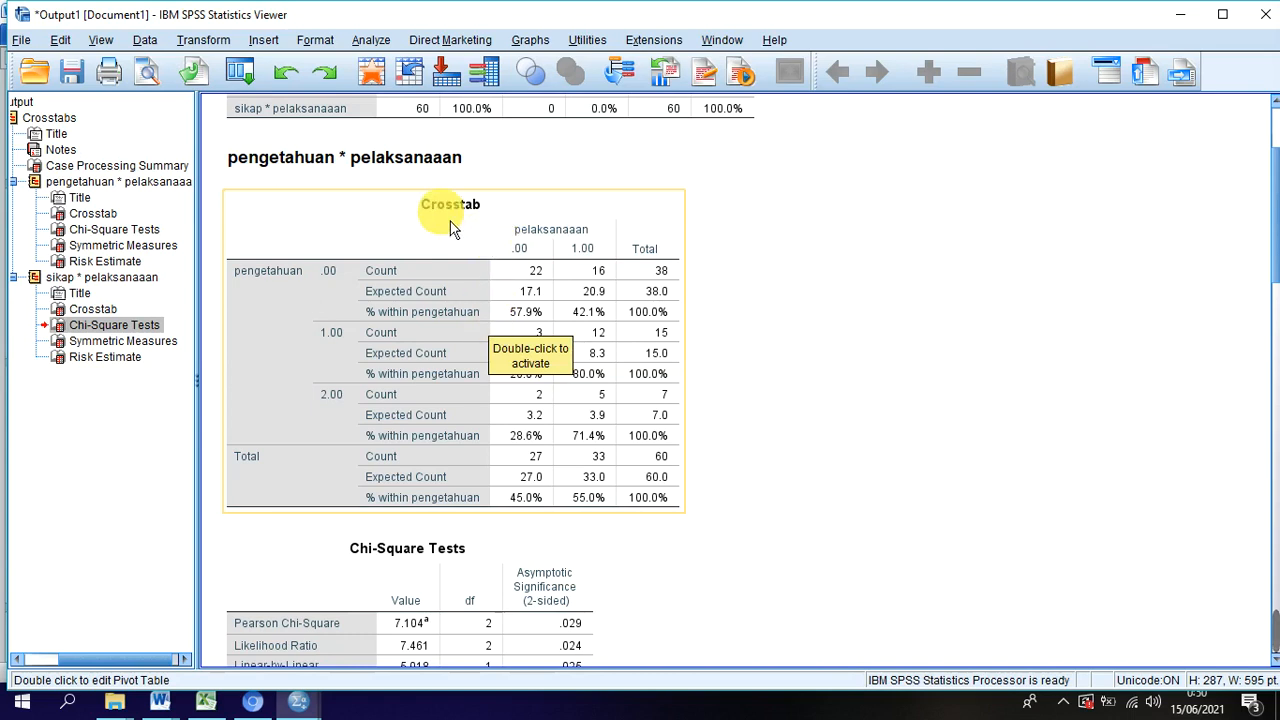
- Read the Pearson Chi-Square significance and the expected-count footnote for pengetahuan * pelaksanaaan
scroll(511, 335, "down", 3)
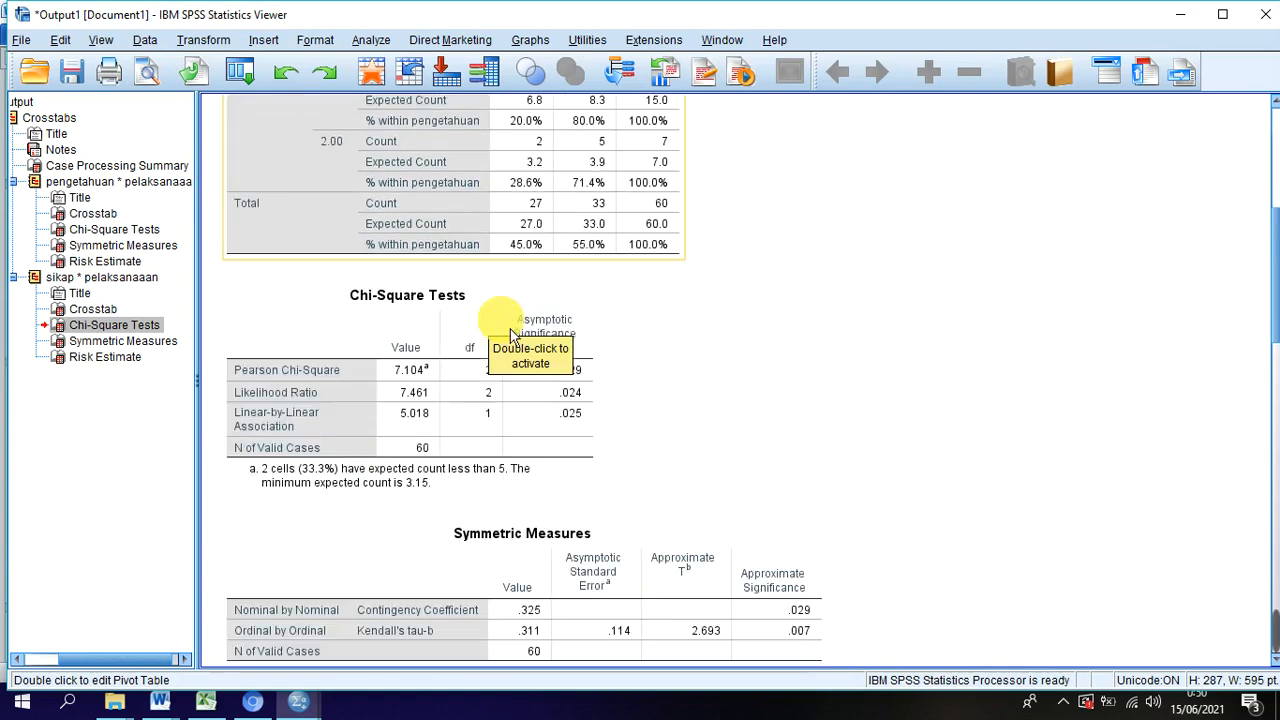
left_click(510, 335)
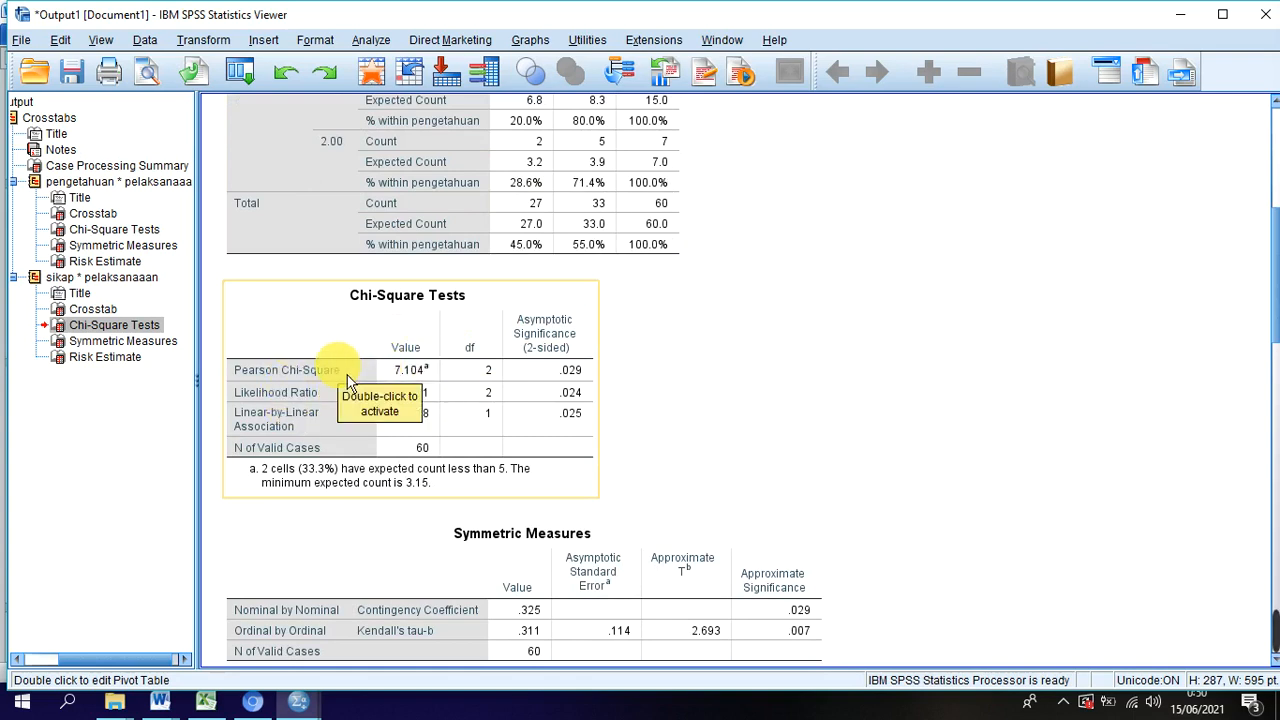
scroll(347, 375, "up", 3)
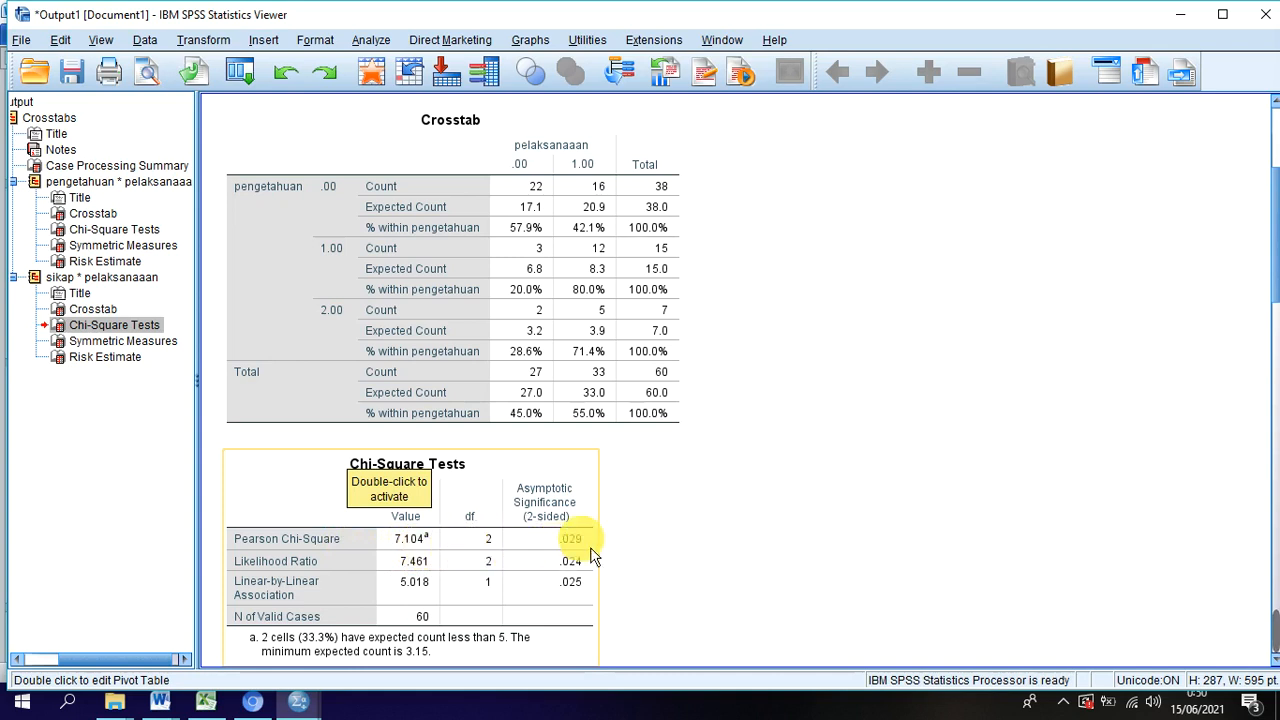
- Examine the sikap * pelaksanaaan crosstab and the Continuity Correction significance in its Chi-Square Tests table
scroll(590, 557, "down", 10)
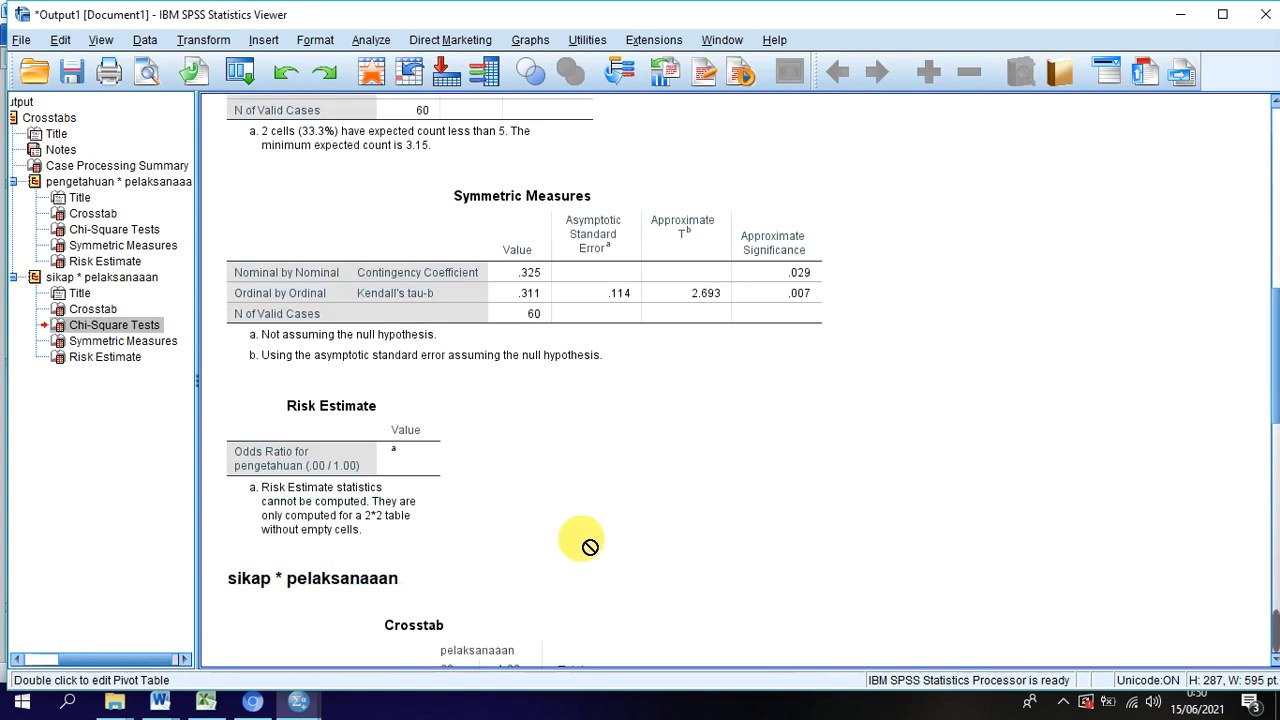
scroll(590, 547, "down", 5)
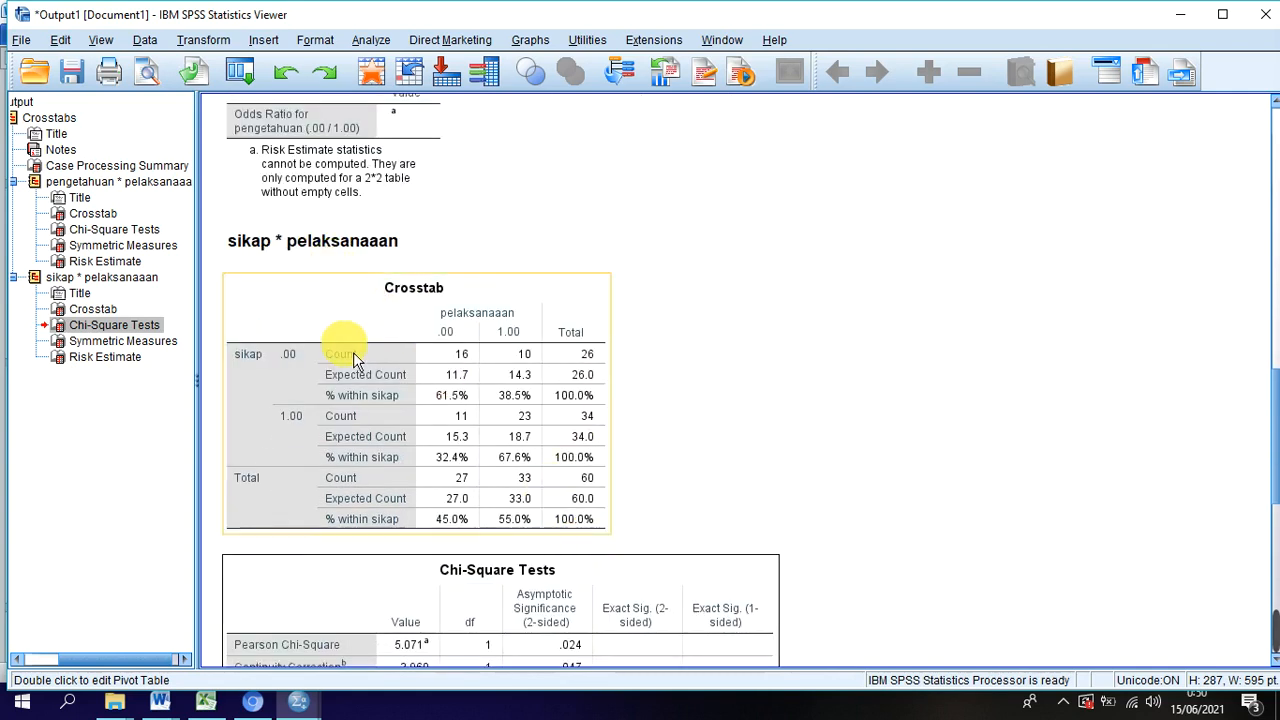
scroll(353, 356, "down", 3)
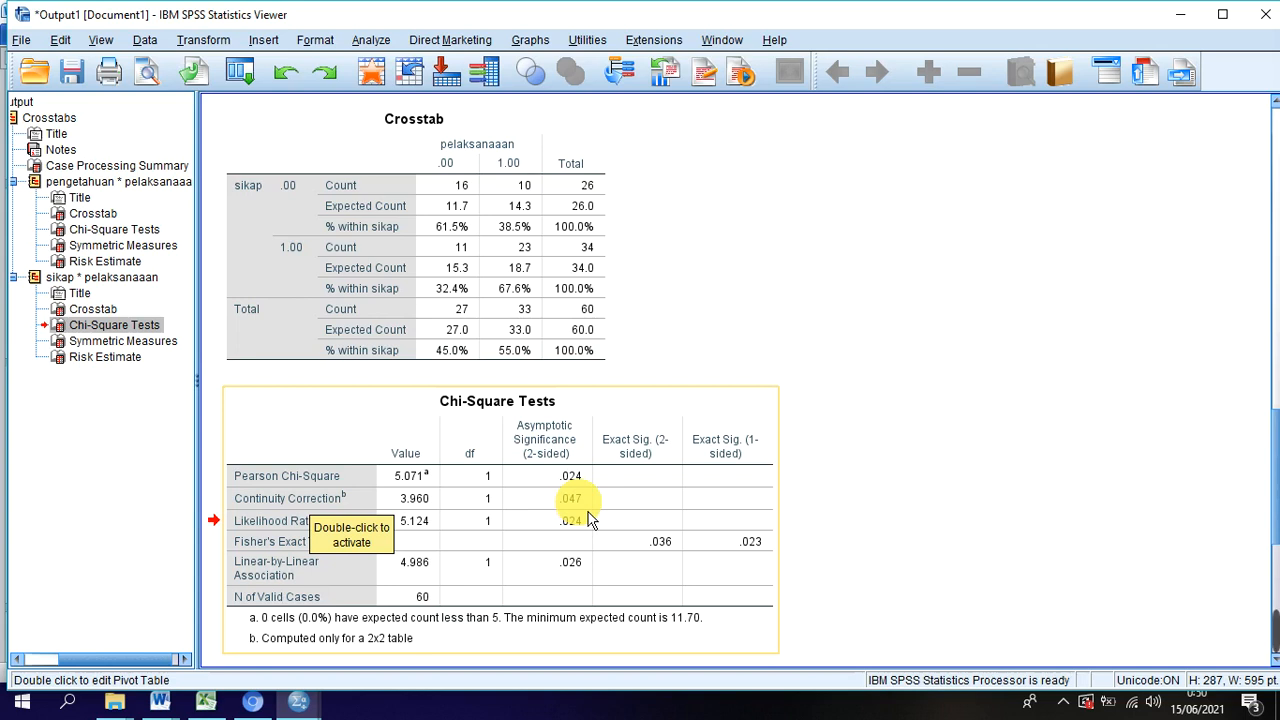
- Skim the pengetahuan and sikap results once more and return to the Case Processing Summary at the start of the output
scroll(627, 477, "up", 10)
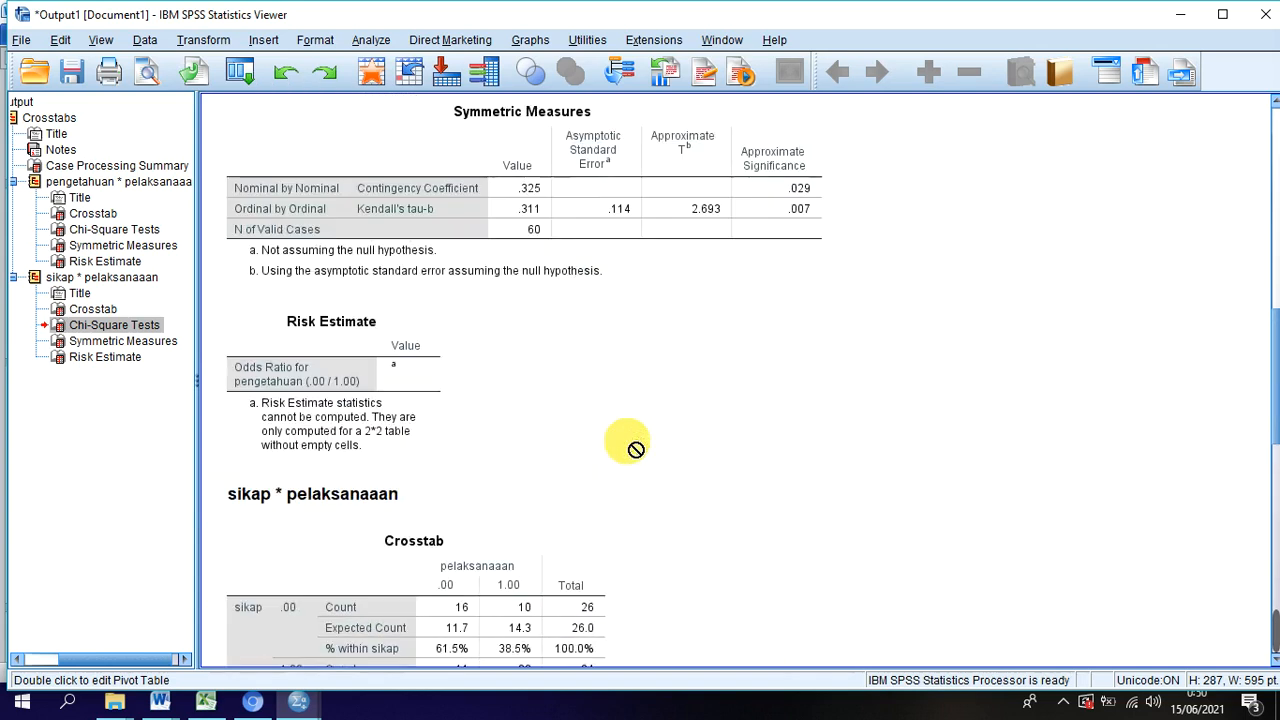
scroll(634, 440, "down", 12)
scroll(660, 430, "up", 12)
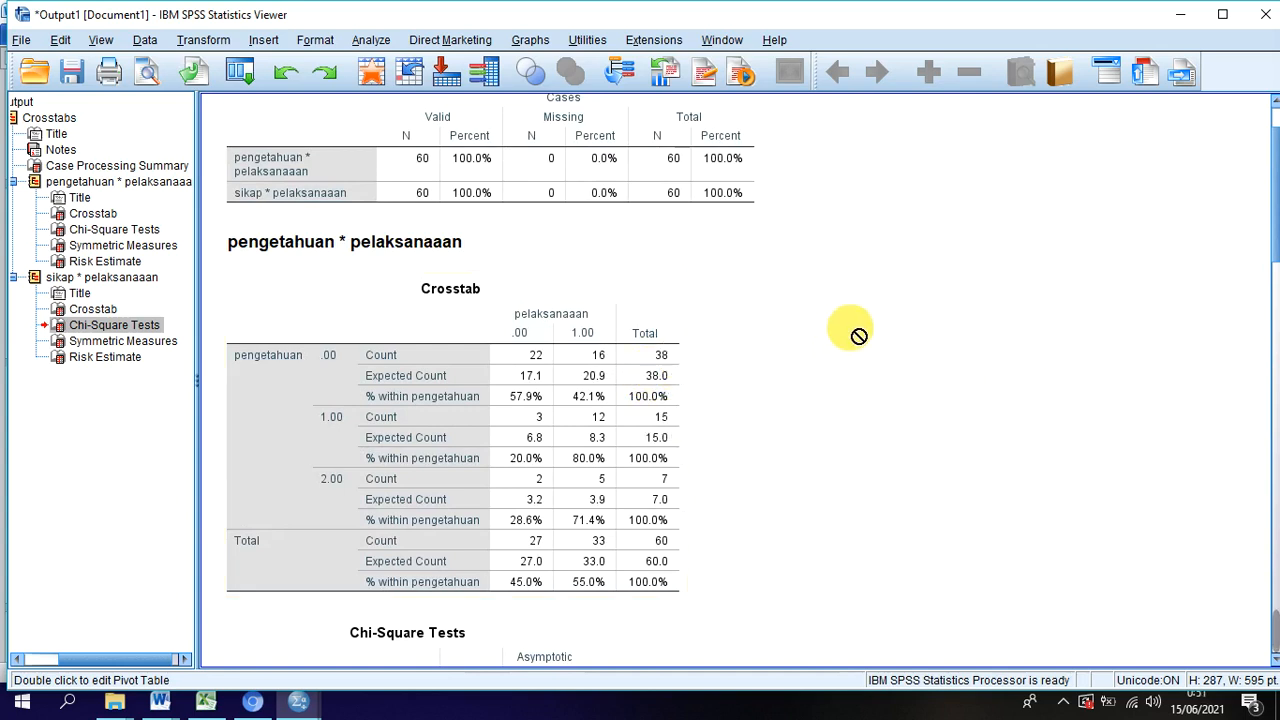
scroll(771, 391, "down", 5)
scroll(776, 413, "down", 10)
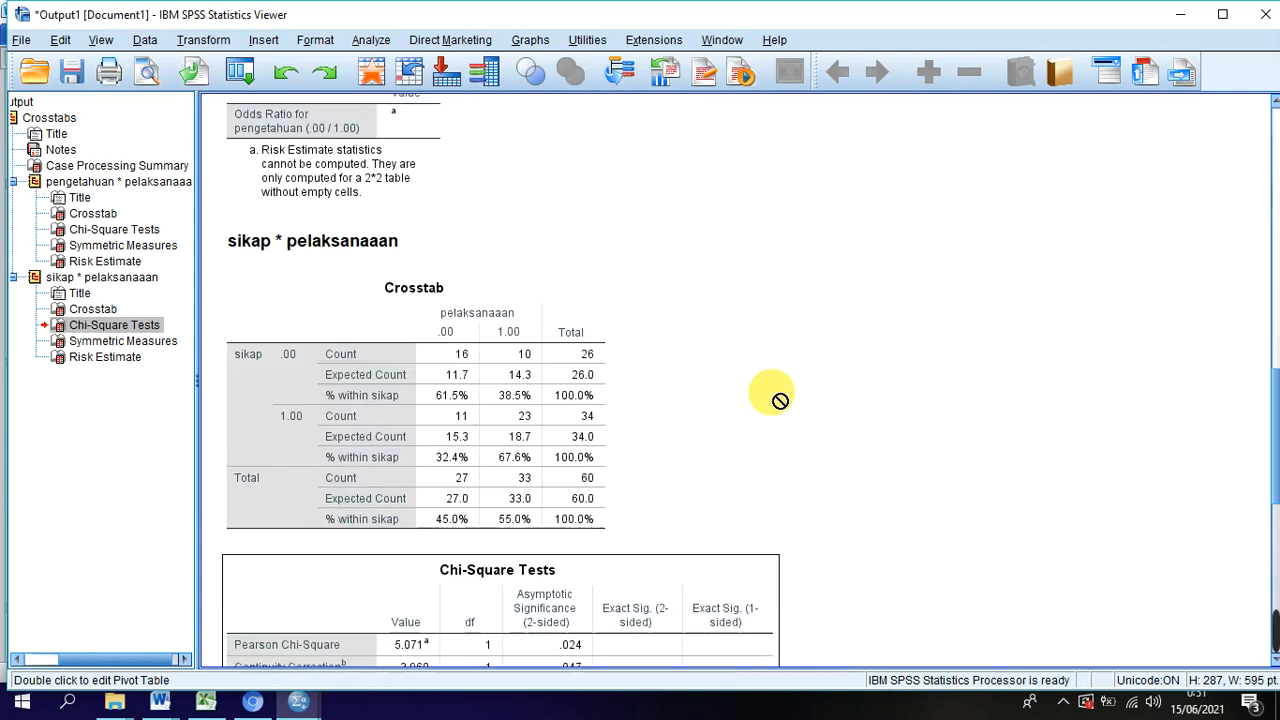
scroll(741, 450, "up", 10)
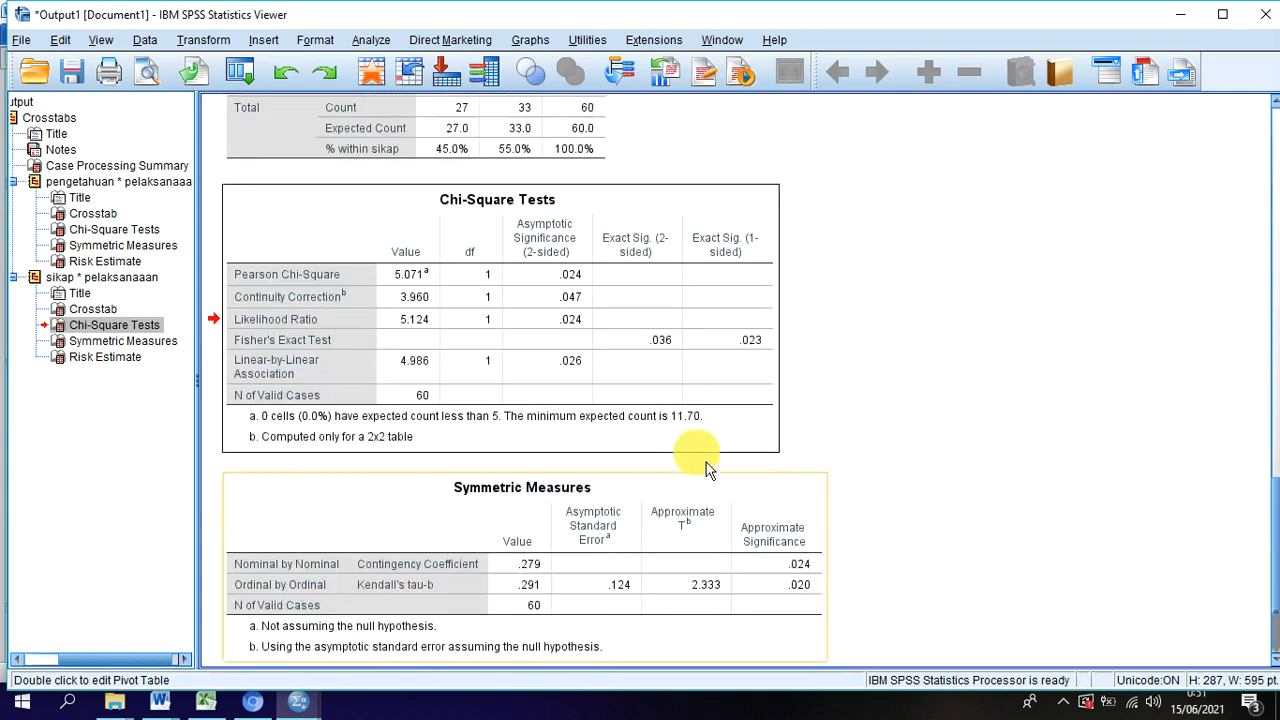
scroll(710, 457, "up", 8)
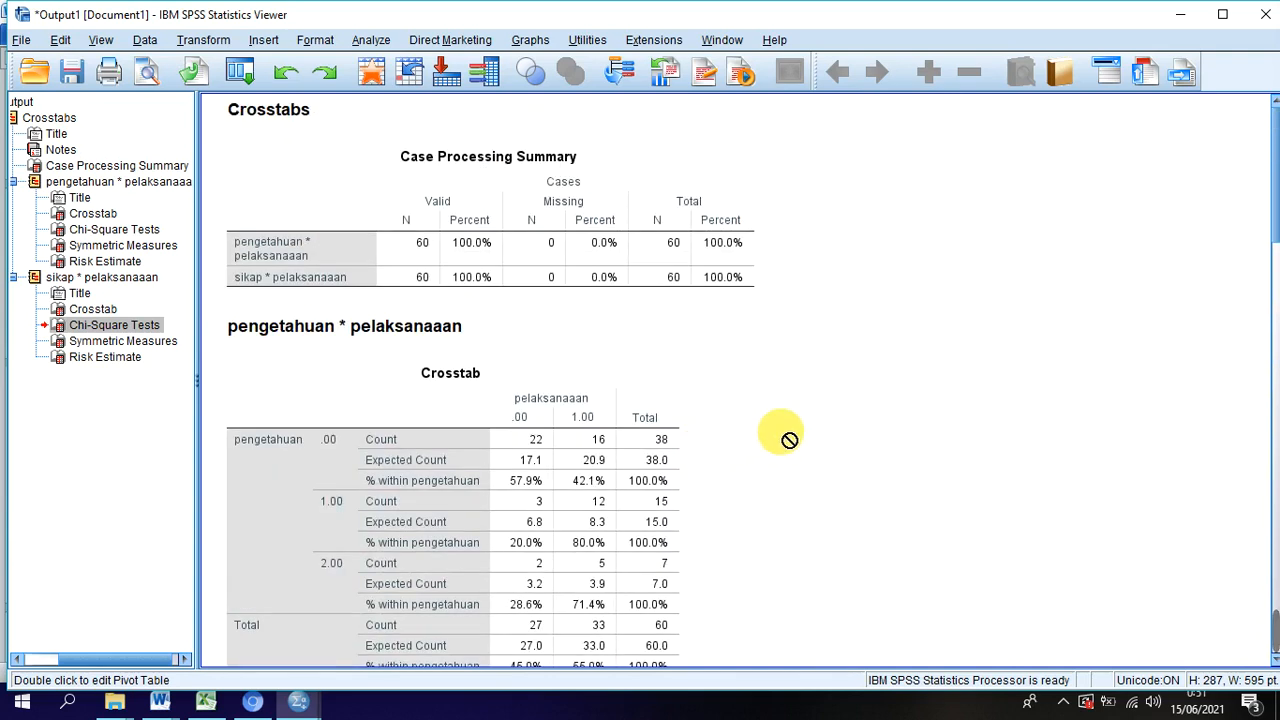
scroll(788, 438, "down", 1)
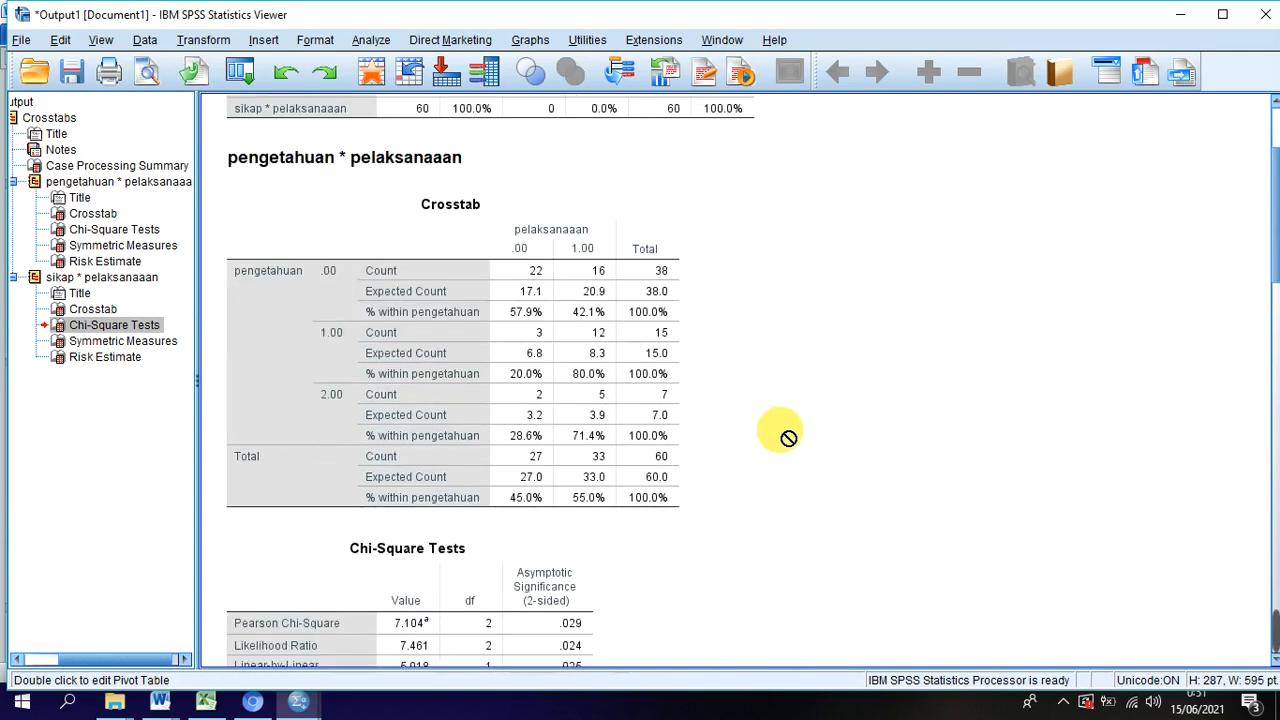
scroll(788, 438, "up", 1)
scroll(788, 438, "down", 1)
scroll(788, 438, "up", 1)
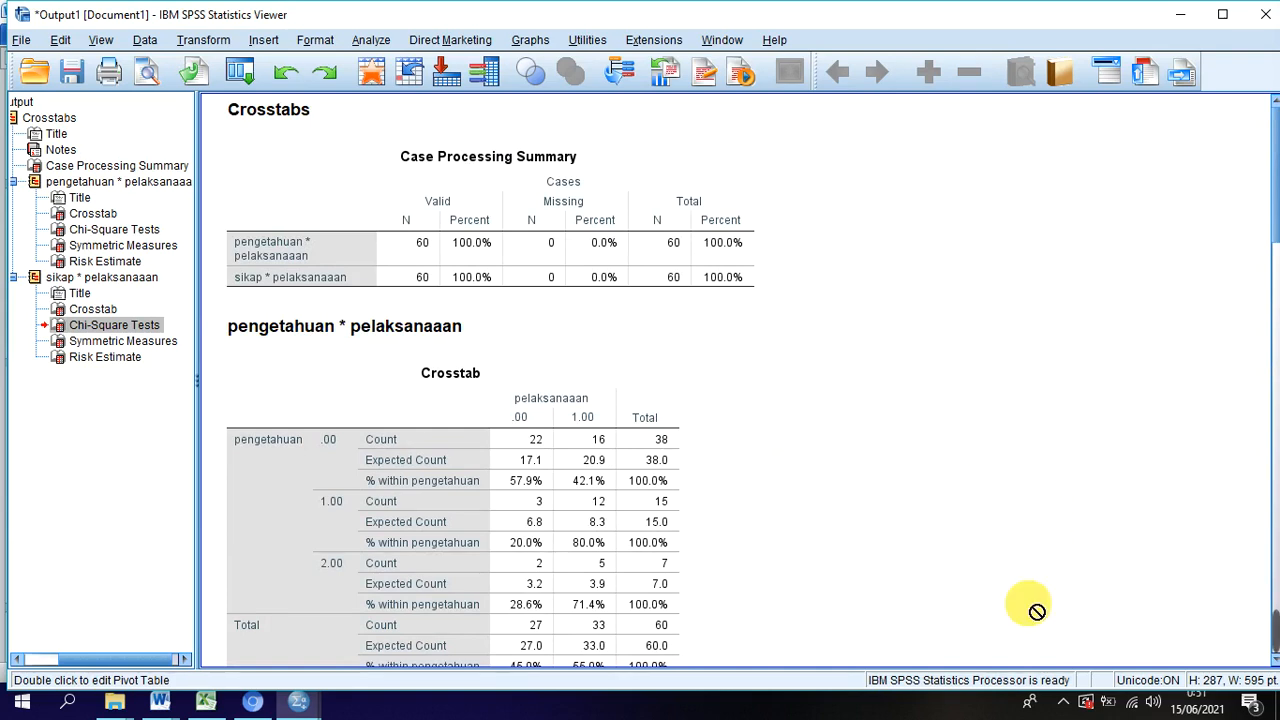
left_click(1063, 702)
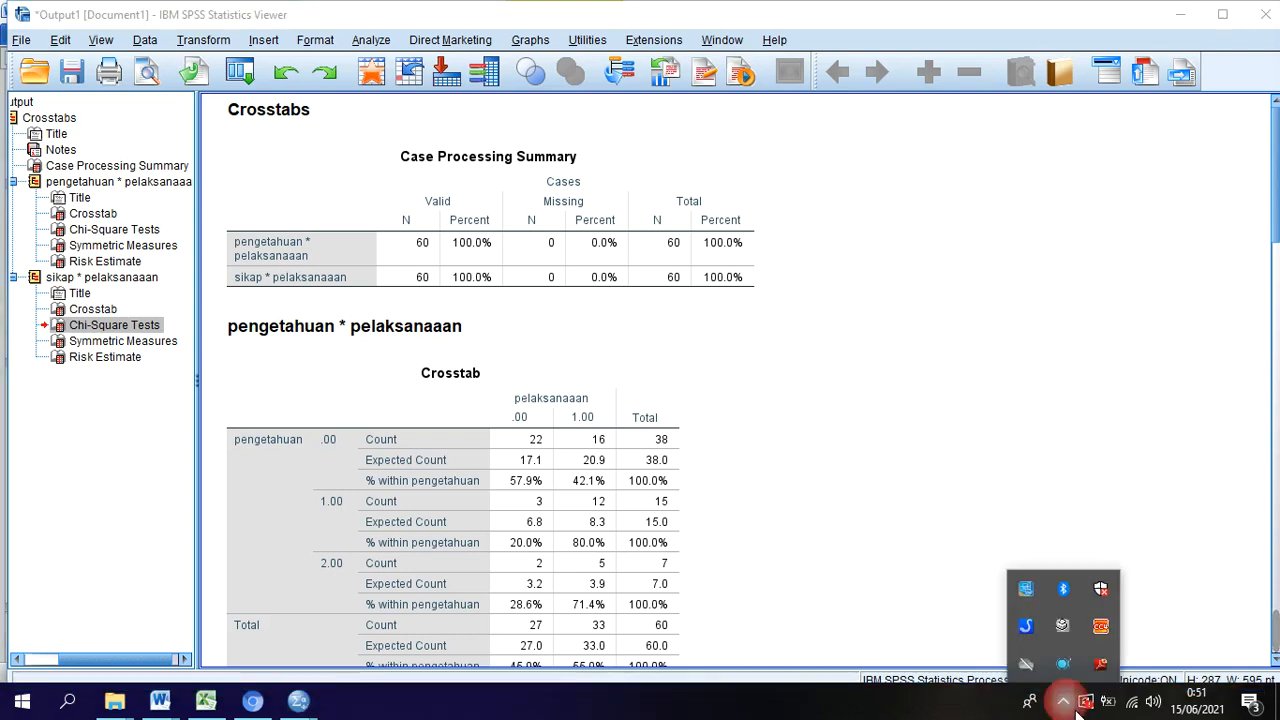
left_click(1063, 663)
left_click(989, 150)
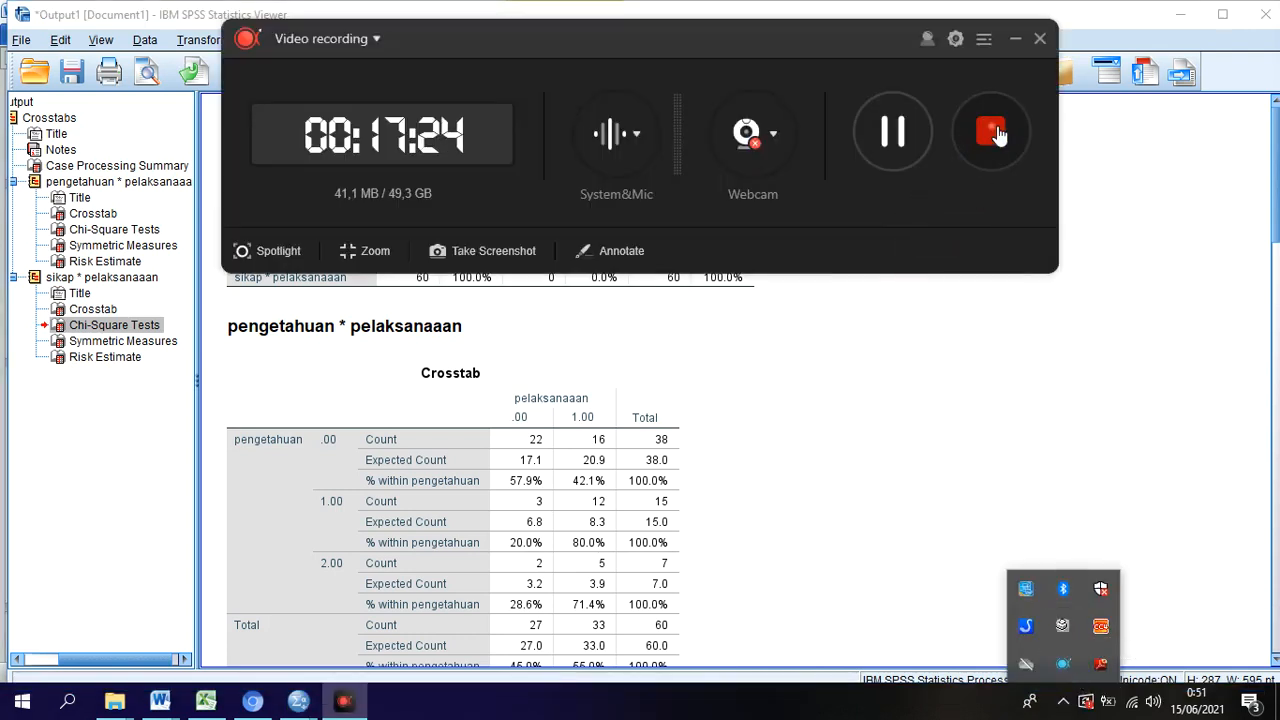